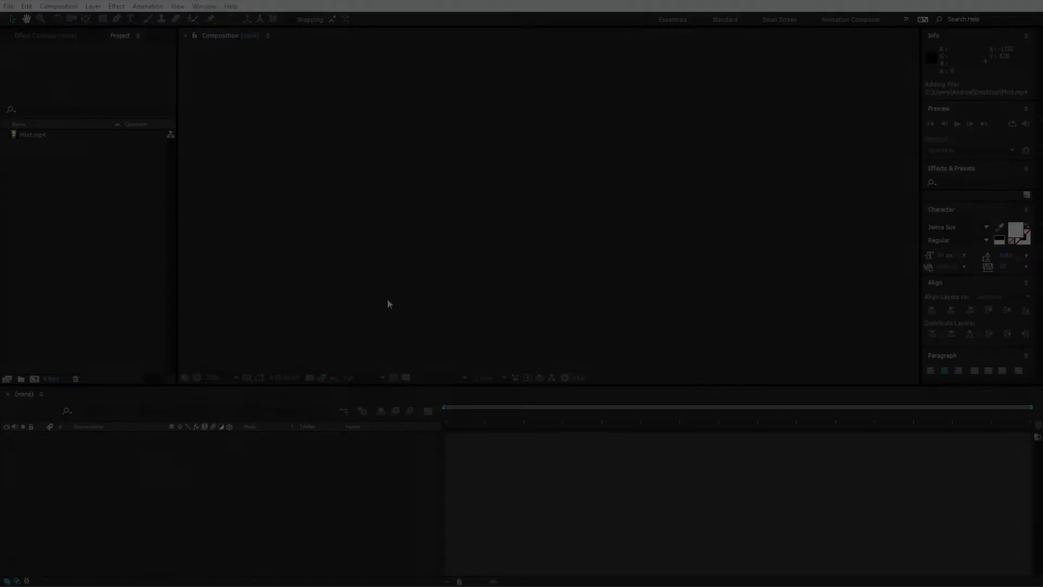
# Step: Create a new composition from the Mist.mp4 footage with matching settings
pyautogui.click(122, 224)
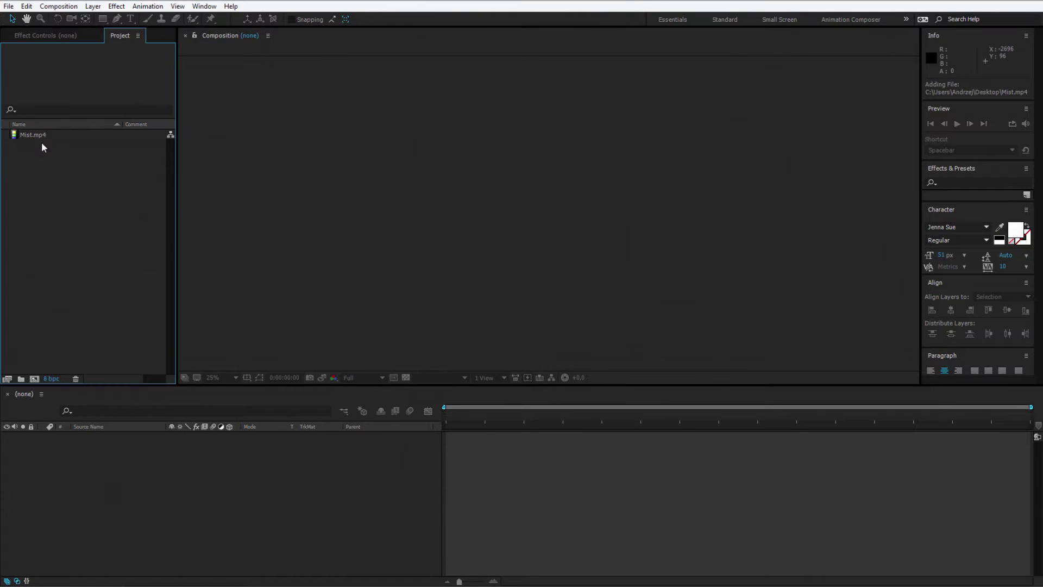
pyautogui.click(28, 136)
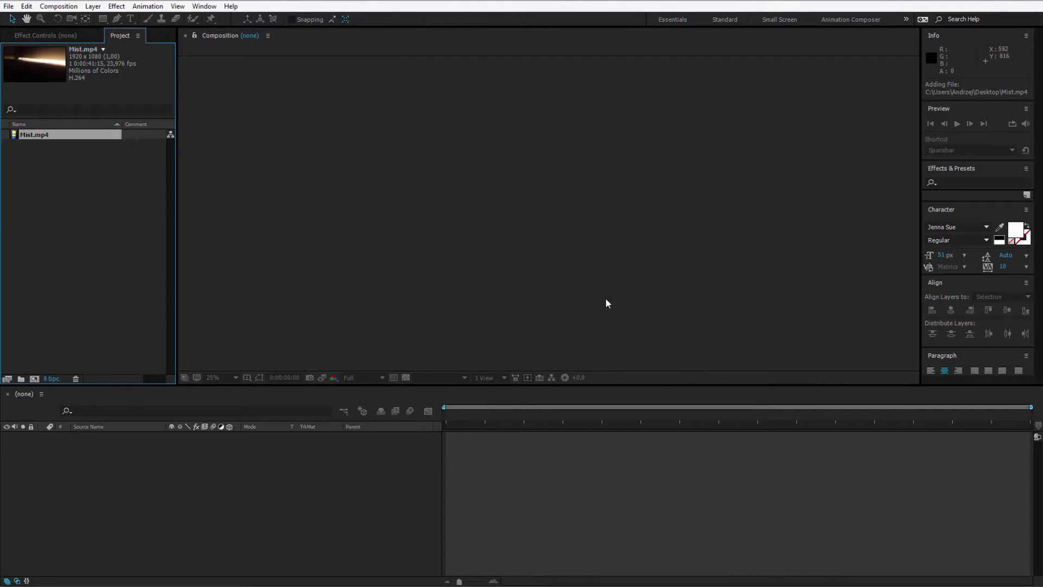
pyautogui.moveTo(24, 132); pyautogui.dragTo(53, 339)
pyautogui.moveTo(38, 376); pyautogui.dragTo(35, 377)
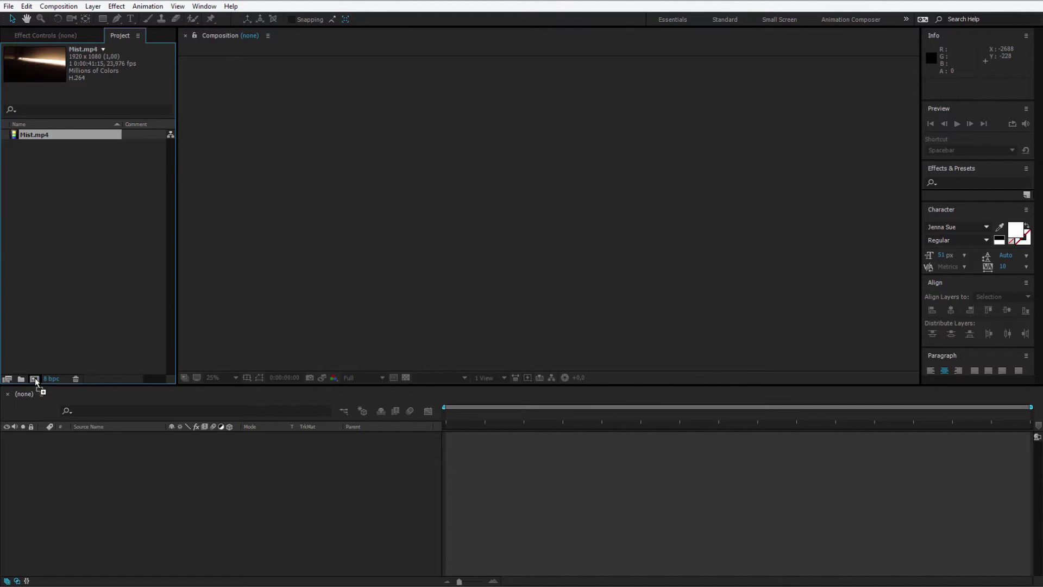
# Step: Cut about the first 17 seconds off the Mist.mp4 layer so its remaining footage begins at 0:00:00:00
pyautogui.moveTo(465, 413); pyautogui.dragTo(681, 418)
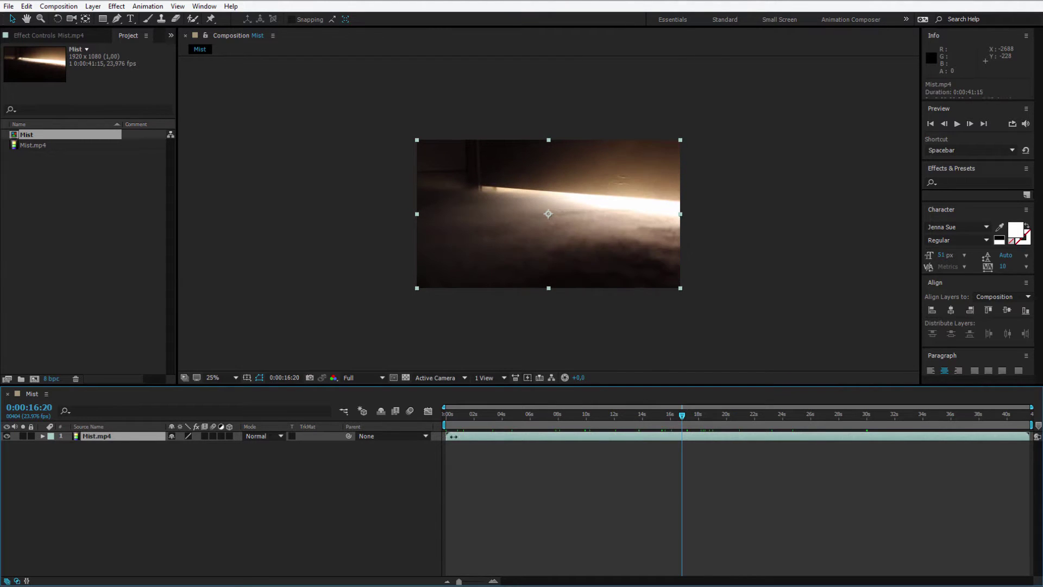
pyautogui.moveTo(453, 436); pyautogui.dragTo(475, 441)
pyautogui.press('Home')
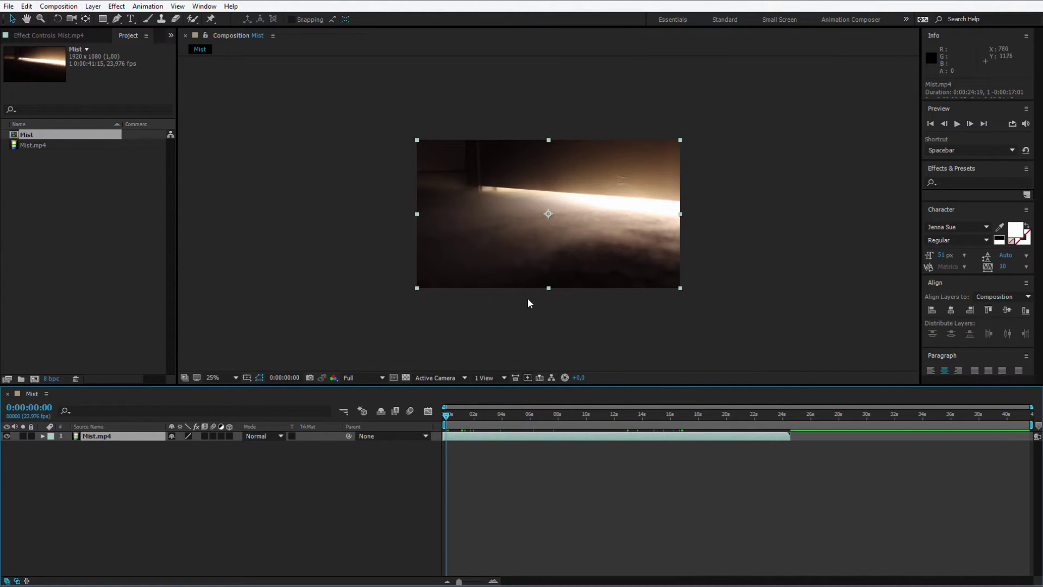
# Step: Move the Mist.mp4 layer's anchor point from the centre to the middle of its bottom edge
pyautogui.click(85, 19)
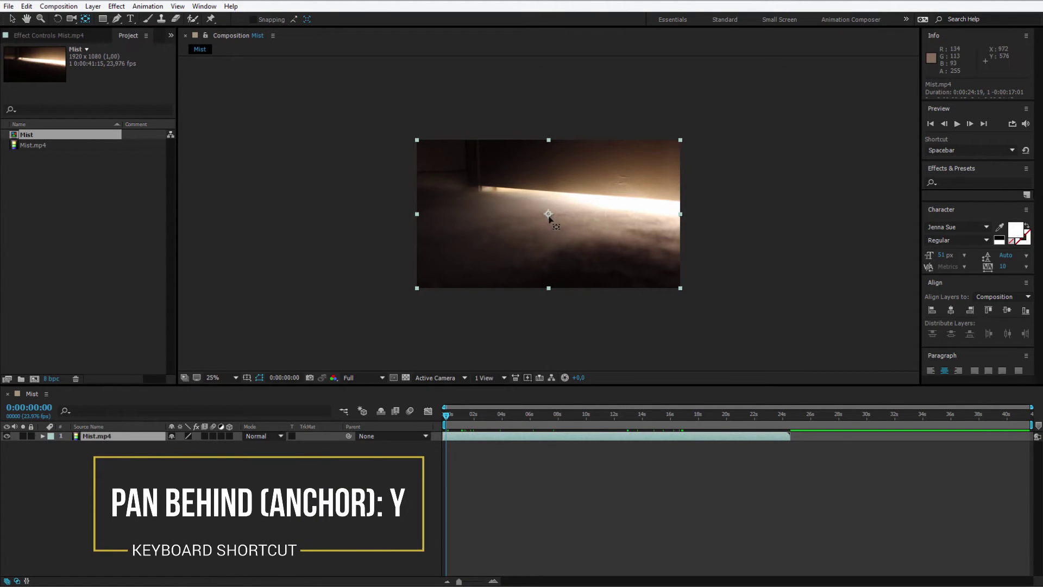
pyautogui.moveTo(548, 214); pyautogui.dragTo(547, 289)
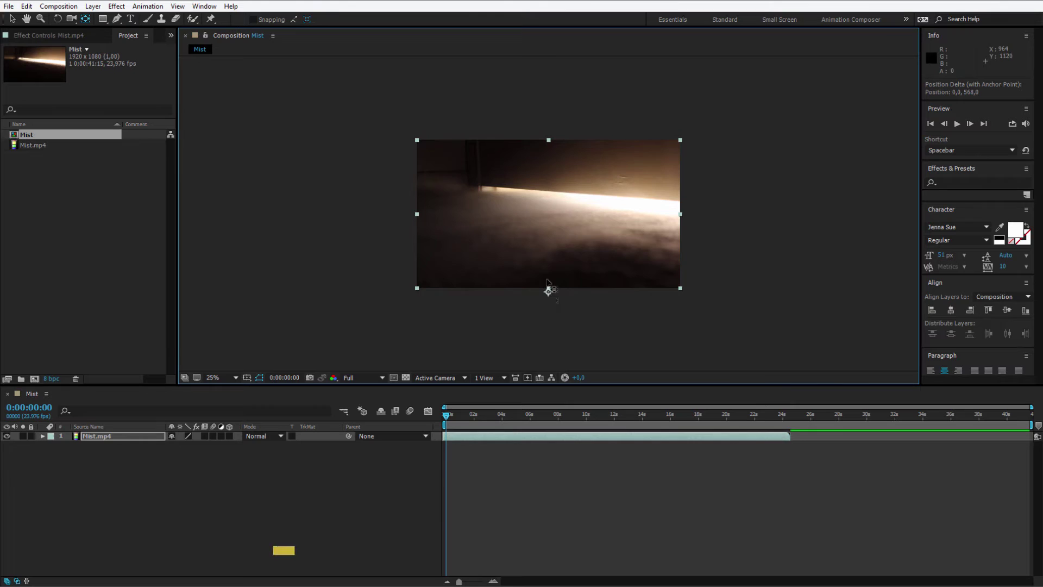
# Step: Reveal the Scale of the Mist.mp4 layer, unlink its proportions and set the vertical scale to 0%
pyautogui.click(109, 437)
pyautogui.press('s')
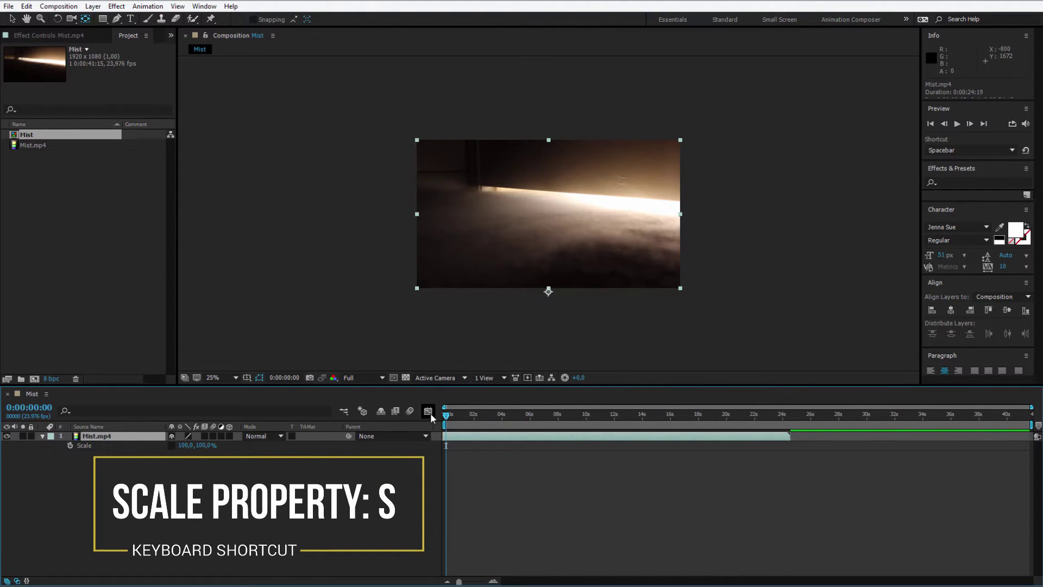
pyautogui.click(208, 445)
pyautogui.write('0')
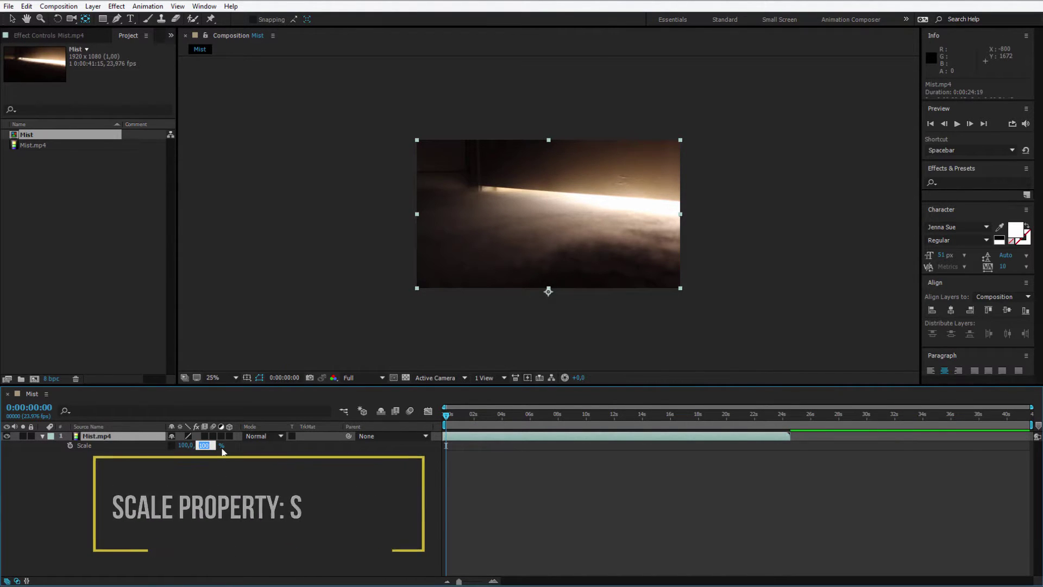
pyautogui.press('Return')
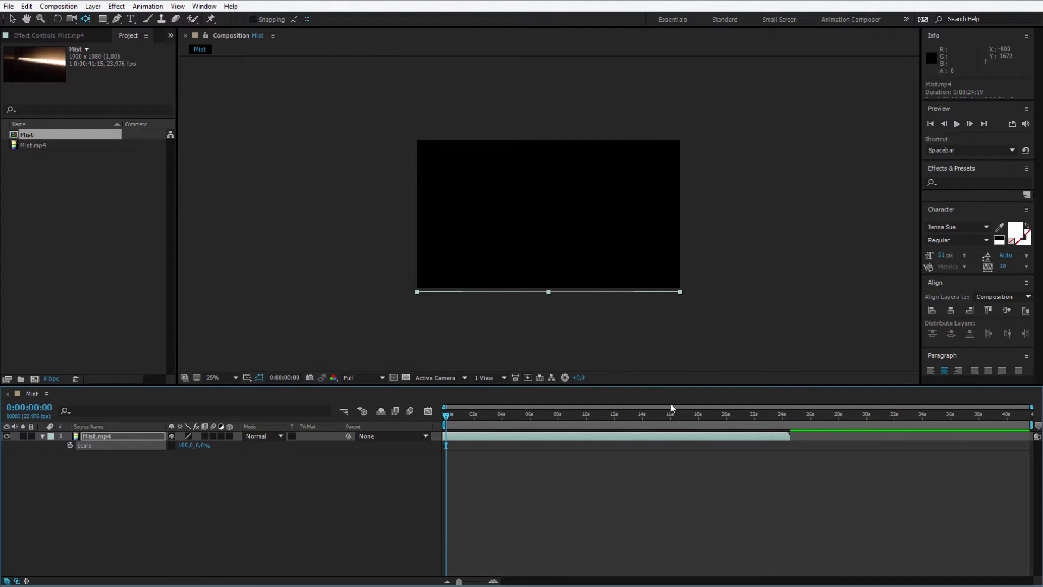
# Step: Keyframe the Mist.mp4 layer's vertical scale at 100% at 0:00:00:23 and 0% at 0:00:00:00
pyautogui.moveTo(1030, 406); pyautogui.dragTo(578, 406)
pyautogui.moveTo(451, 419); pyautogui.dragTo(506, 422)
pyautogui.click(201, 445)
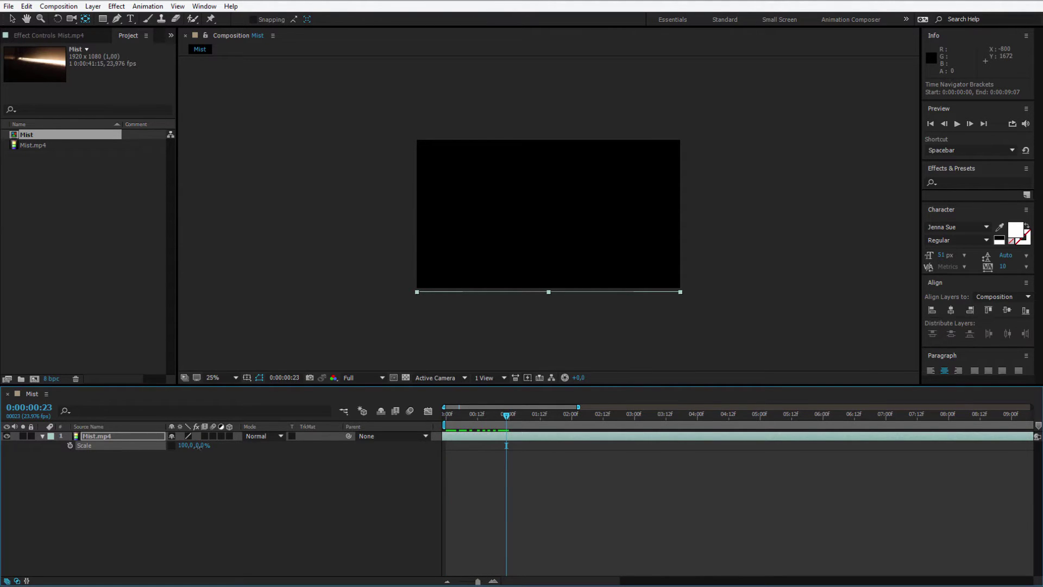
pyautogui.write('100')
pyautogui.press('Return')
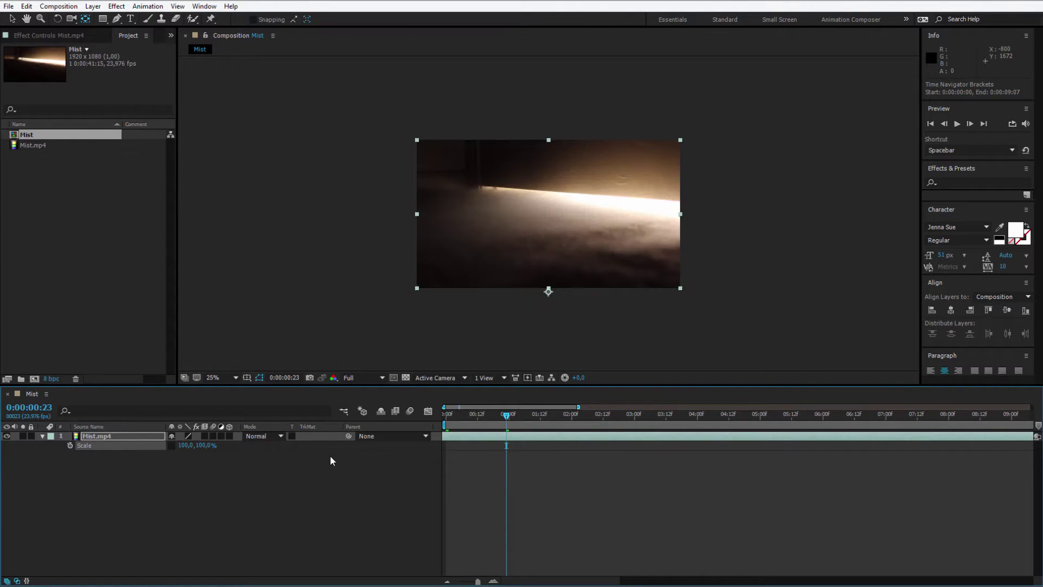
pyautogui.moveTo(488, 417); pyautogui.dragTo(424, 418)
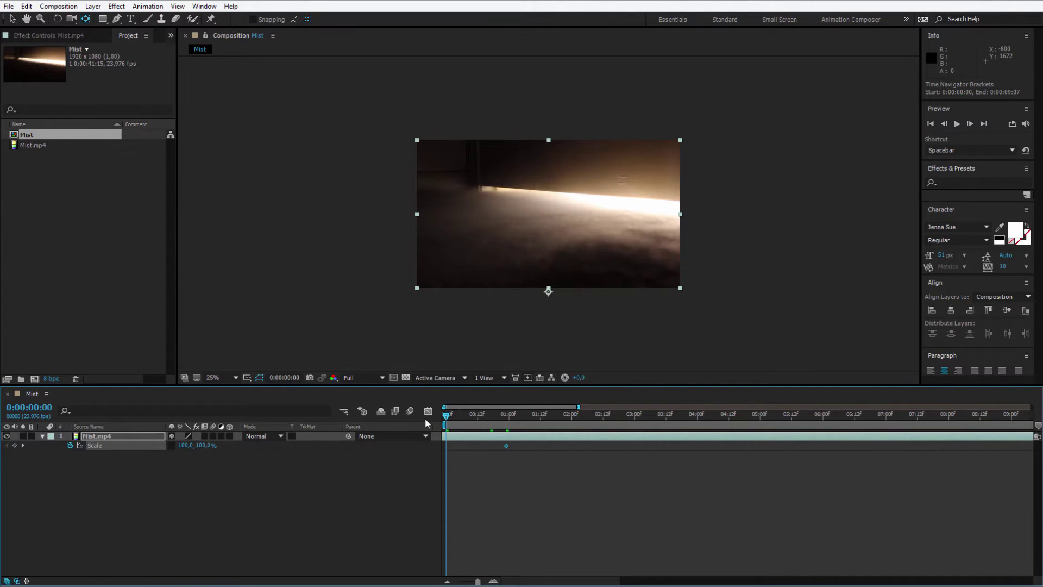
pyautogui.write('00')
pyautogui.press('Return')
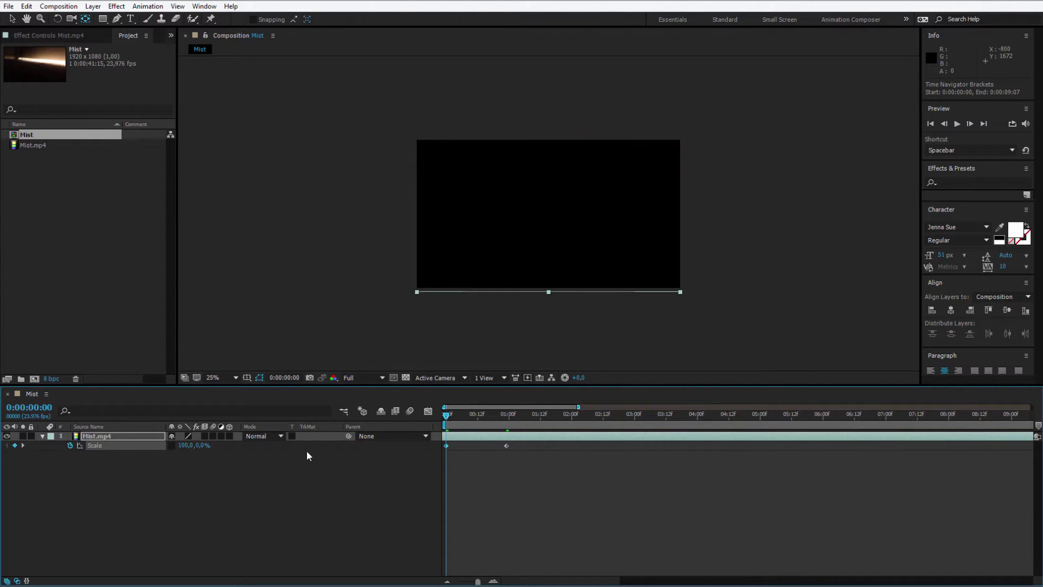
# Step: Preview the clip's vertical scale animation and return to the start of the composition
pyautogui.press('space')
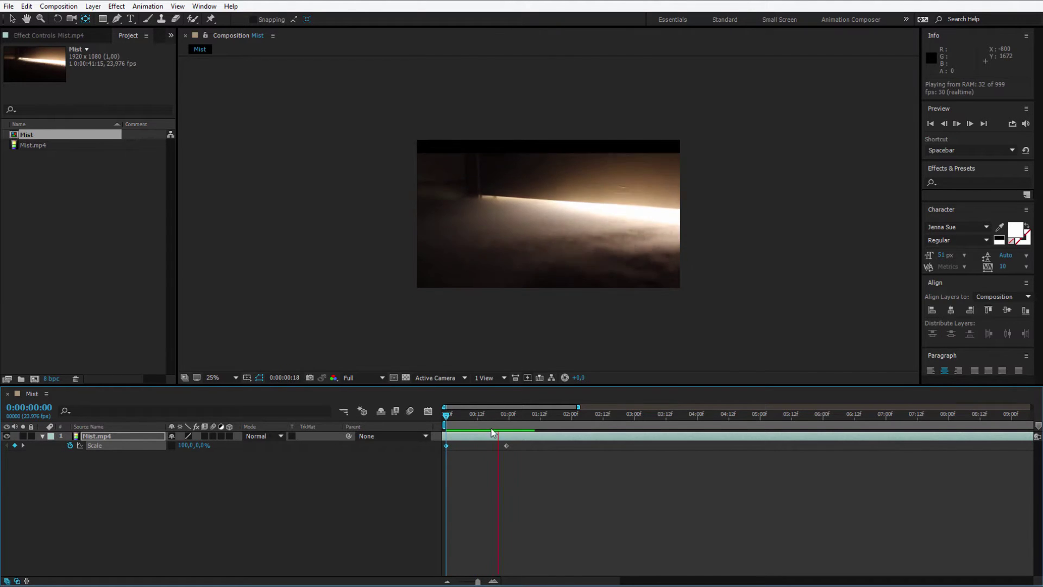
pyautogui.click(496, 416)
pyautogui.moveTo(495, 418); pyautogui.dragTo(447, 421)
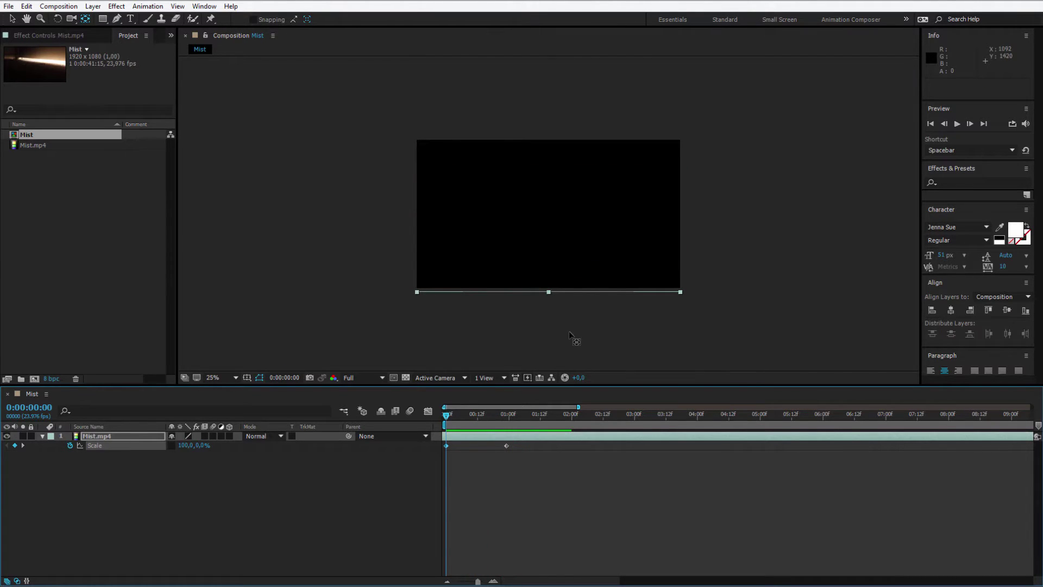
# Step: Add a text layer reading VIDEO TITLE over the visible strip of footage at 0:00:00:06
pyautogui.click(133, 19)
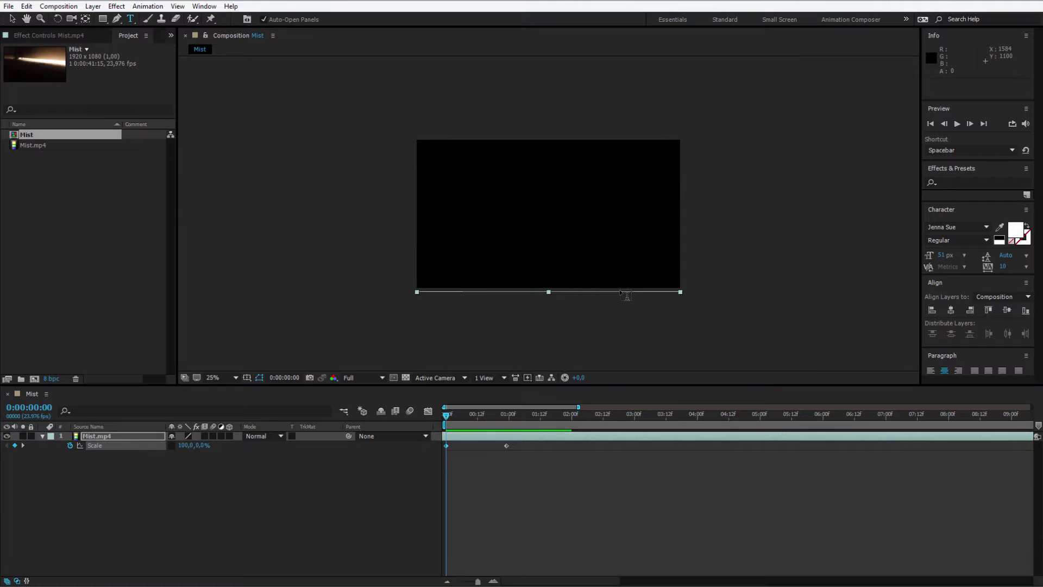
pyautogui.press('.')
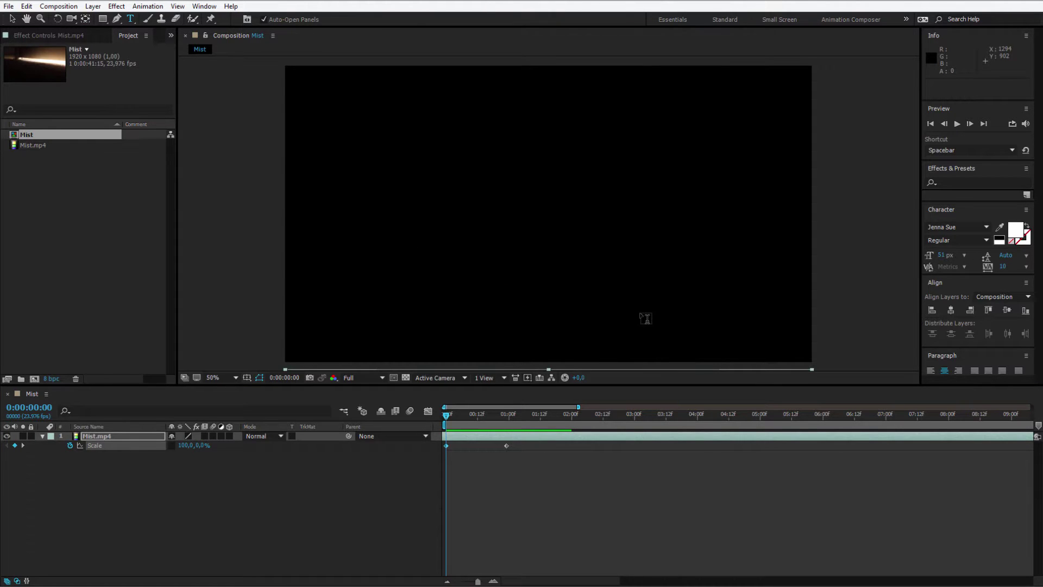
pyautogui.moveTo(626, 307); pyautogui.dragTo(618, 285)
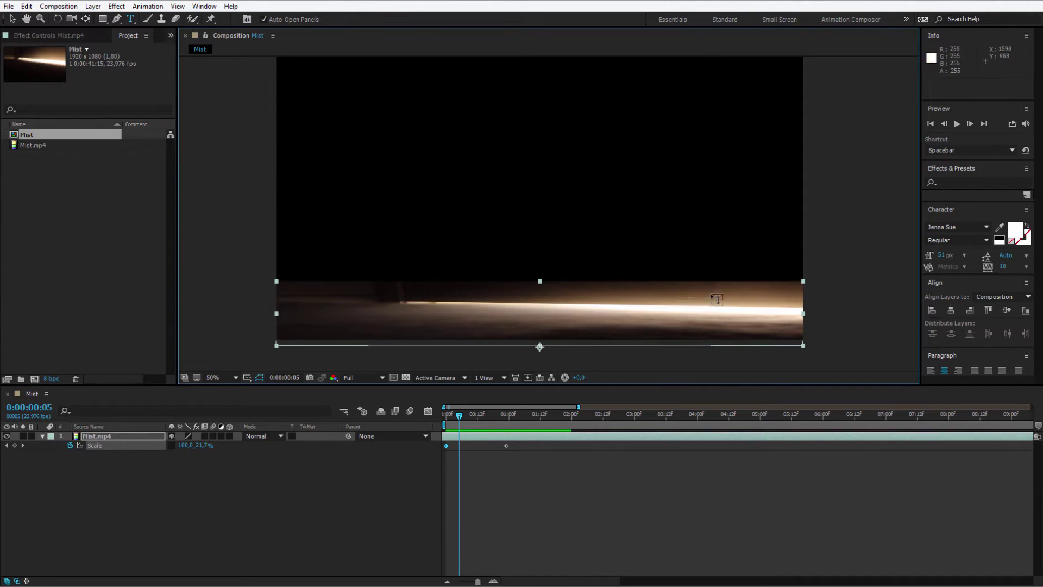
pyautogui.click(614, 282)
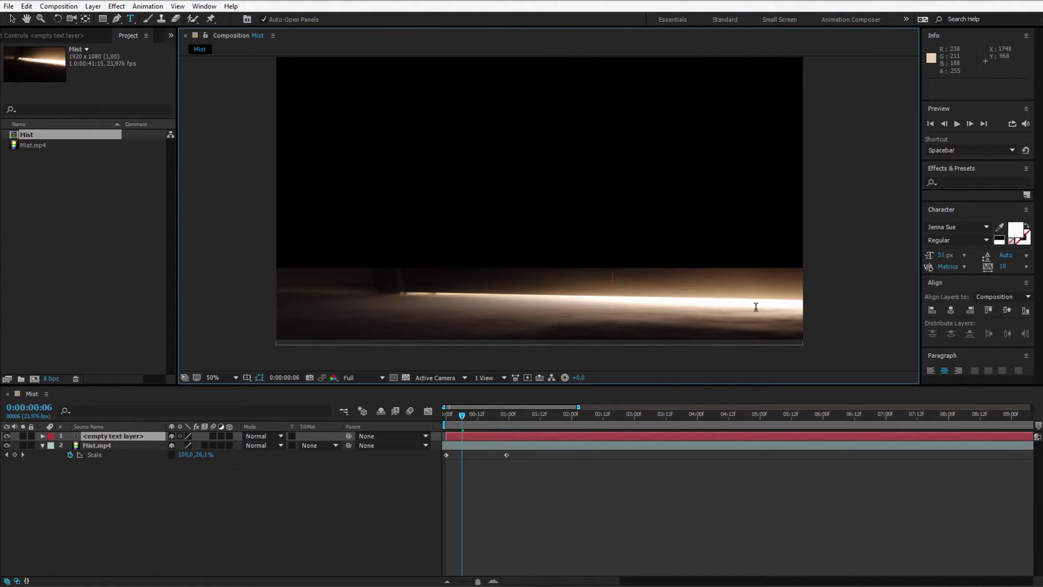
pyautogui.write('VIDEO TITLE')
# Step: Set the VIDEO TITLE text to the Impact font at a size of 107 px
pyautogui.hotkey('ctrl', 'a')
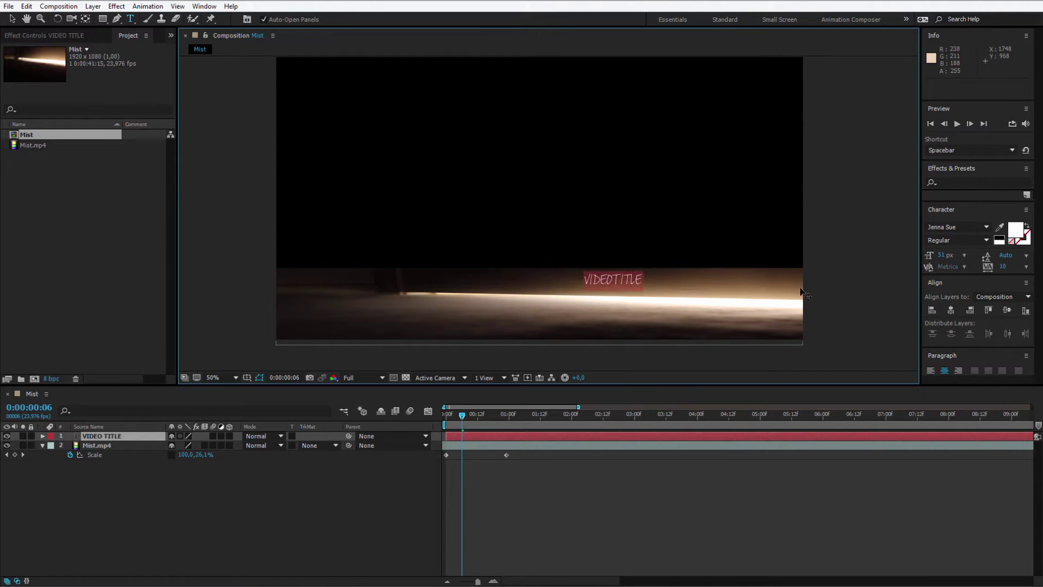
pyautogui.click(948, 227)
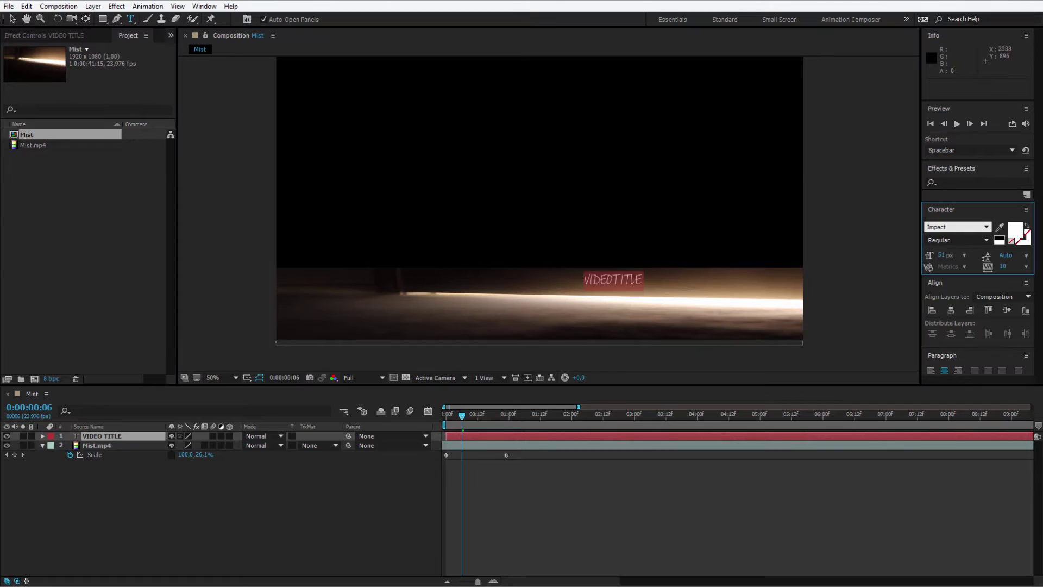
pyautogui.press('Return')
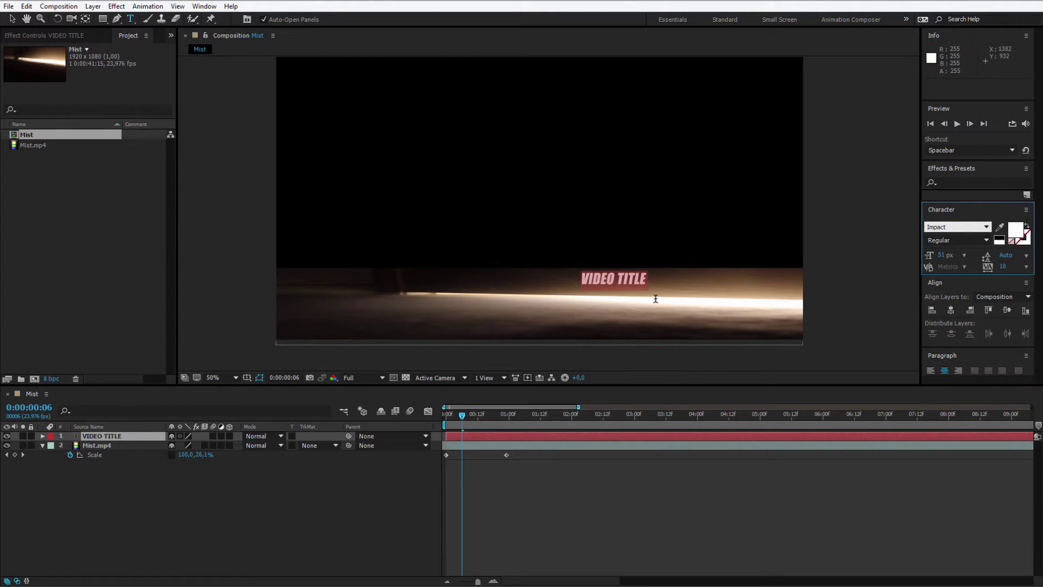
pyautogui.click(626, 270)
pyautogui.hotkey('ctrl', 'a')
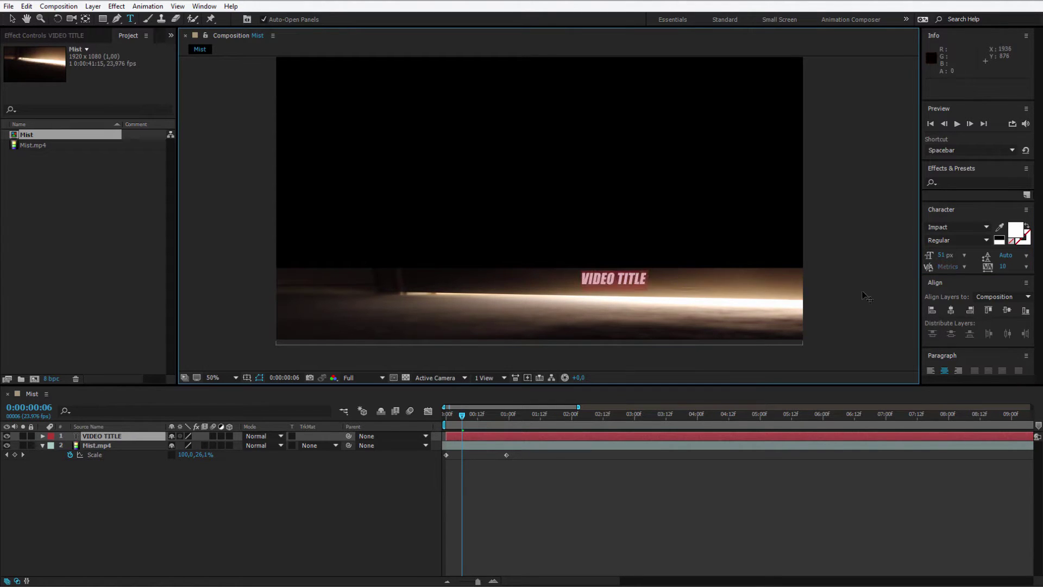
pyautogui.moveTo(945, 255); pyautogui.dragTo(975, 255)
pyautogui.click(613, 275)
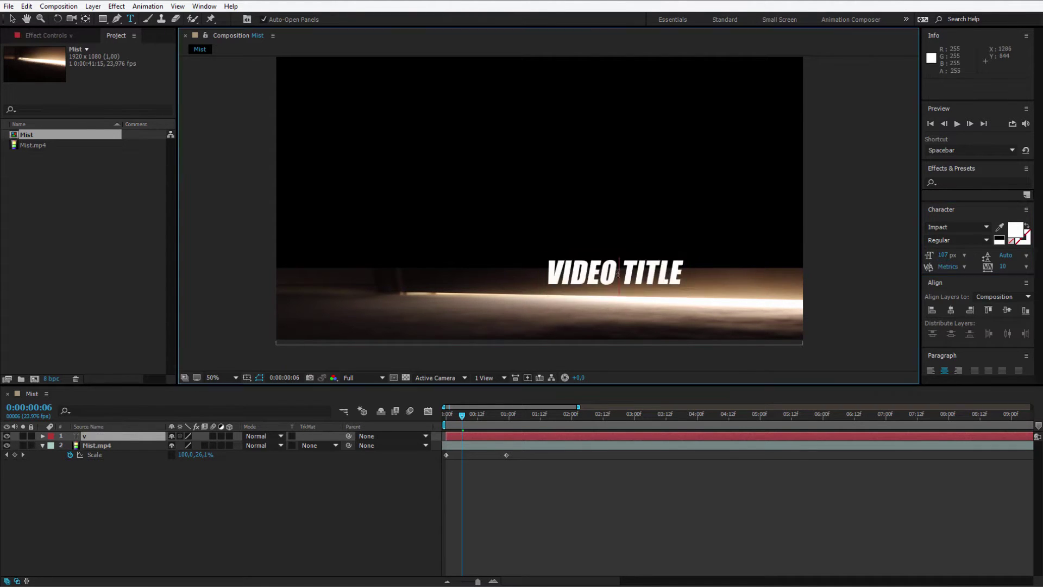
pyautogui.hotkey('ctrl', 'a')
pyautogui.write('V')
pyautogui.hotkey('ctrl', 'z')
# Step: Move VIDEO TITLE to the right, fully inside the footage strip, and trim its layer start to 0:00:00:06
pyautogui.click(11, 19)
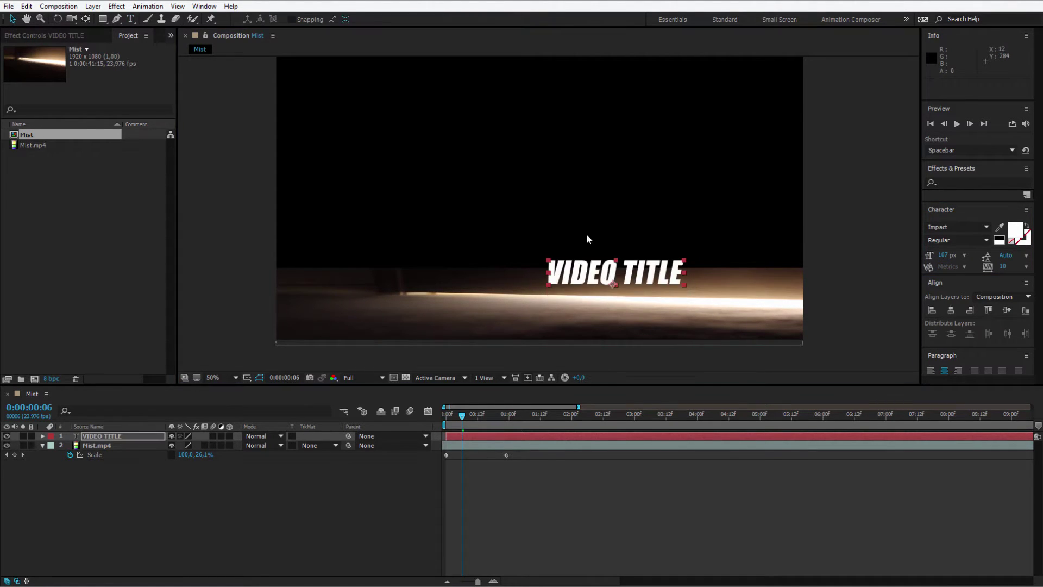
pyautogui.moveTo(612, 270); pyautogui.dragTo(651, 273)
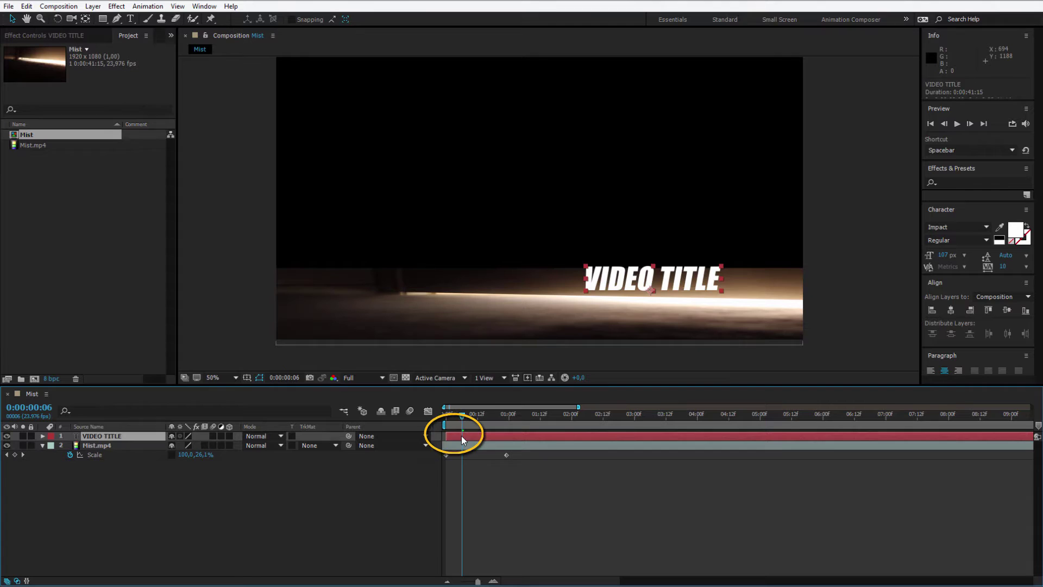
pyautogui.hotkey('alt', '[')
# Step: Check the frames around the title's first appearance and trim the VIDEO TITLE layer's start to 0:00:00:07
pyautogui.press('pageup')
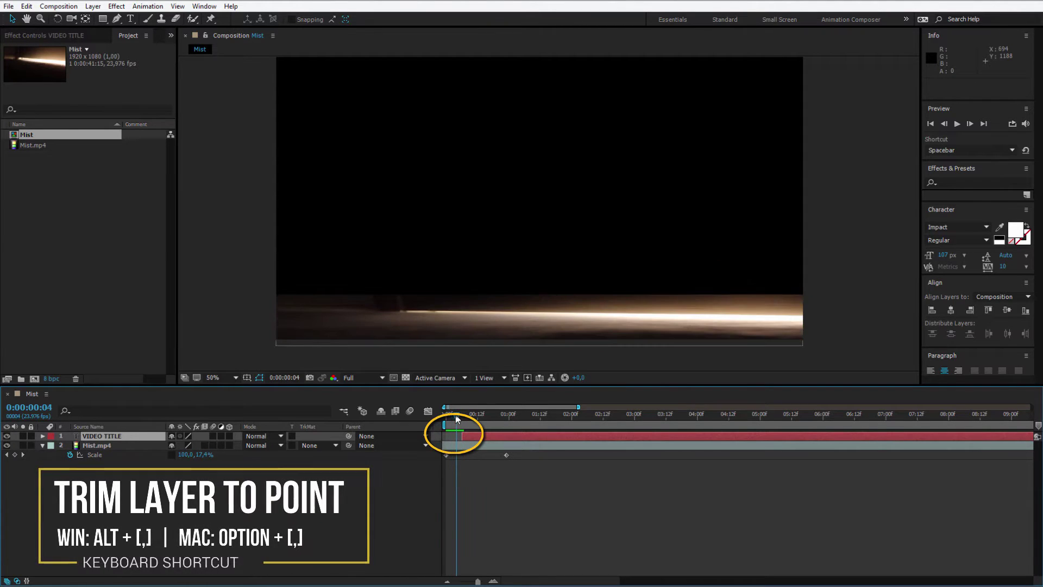
pyautogui.press('pagedown')
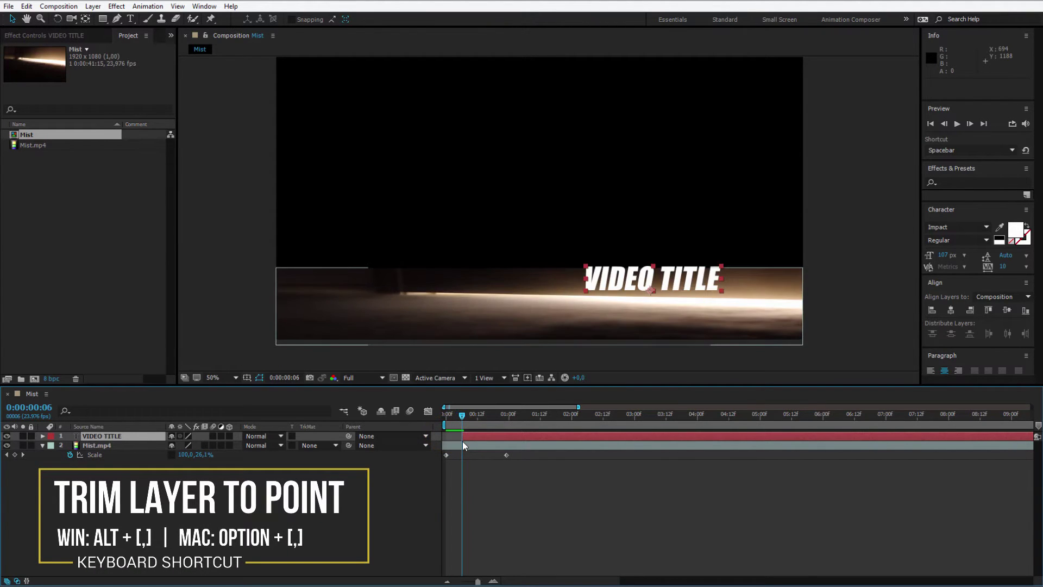
pyautogui.press('pageup')
pyautogui.press('pagedown')
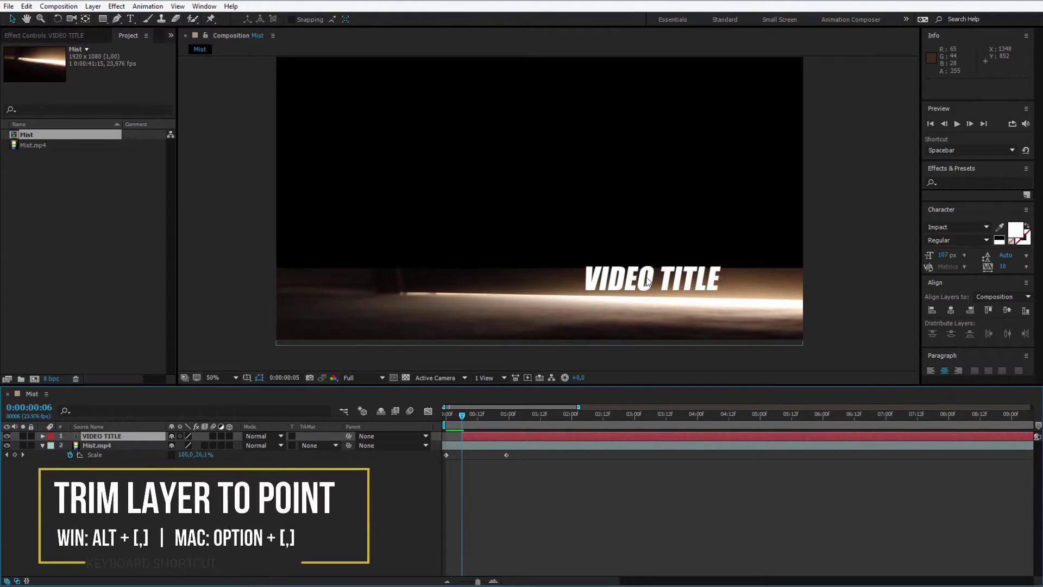
pyautogui.press('pageup')
pyautogui.press('pagedown')
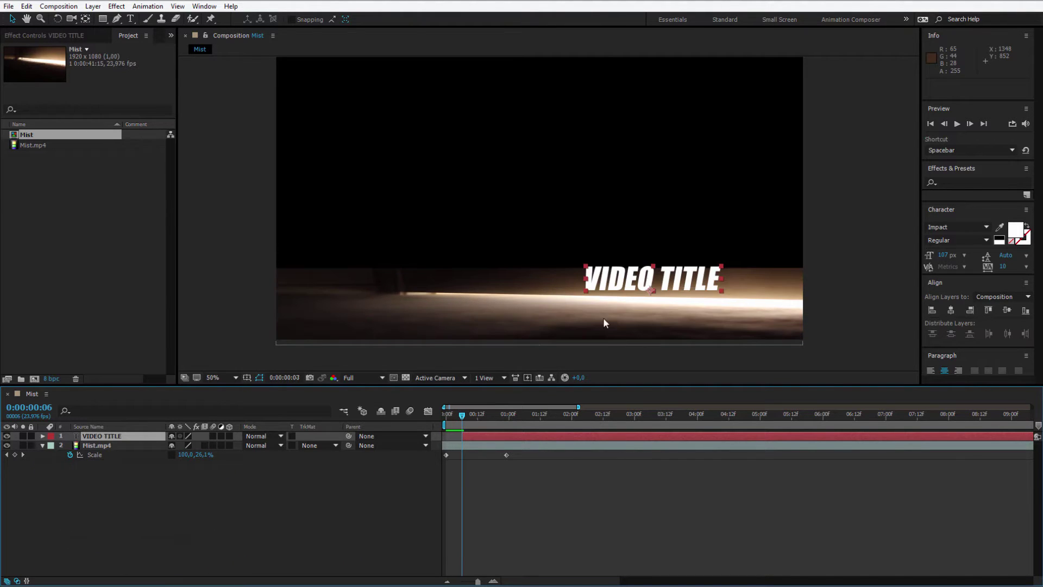
pyautogui.press('pagedown')
pyautogui.hotkey('alt', '[')
# Step: Move VIDEO TITLE slightly up and to the left, to position 1354, 876
pyautogui.moveTo(663, 287); pyautogui.dragTo(663, 281)
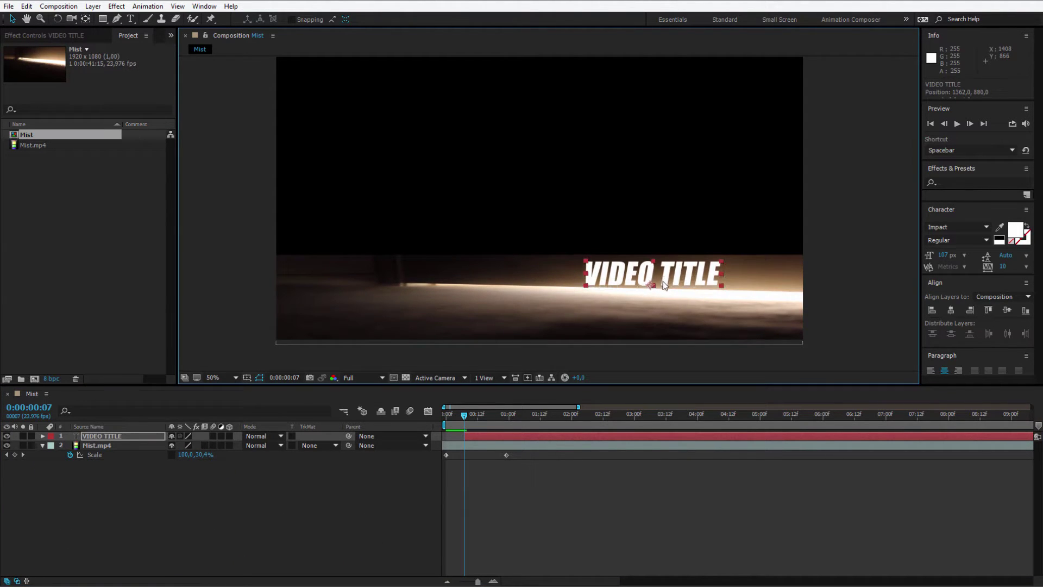
pyautogui.press('Left')
pyautogui.press('Left')
pyautogui.press('Left')
pyautogui.press('Left')
pyautogui.press('Up')
pyautogui.press('Up')
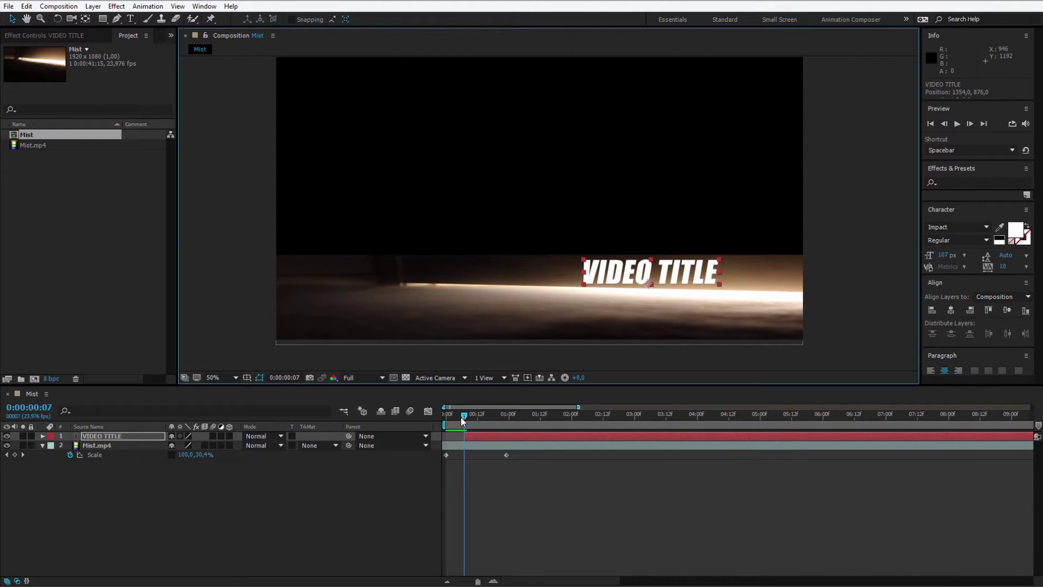
# Step: Review the title's appearance frame by frame and in playback, ending at 0:00:00:08
pyautogui.moveTo(461, 417); pyautogui.dragTo(450, 416)
pyautogui.press('pagedown')
pyautogui.press('pagedown')
pyautogui.press('pagedown')
pyautogui.press('pagedown')
pyautogui.press('pagedown')
pyautogui.press('space')
pyautogui.click(459, 416)
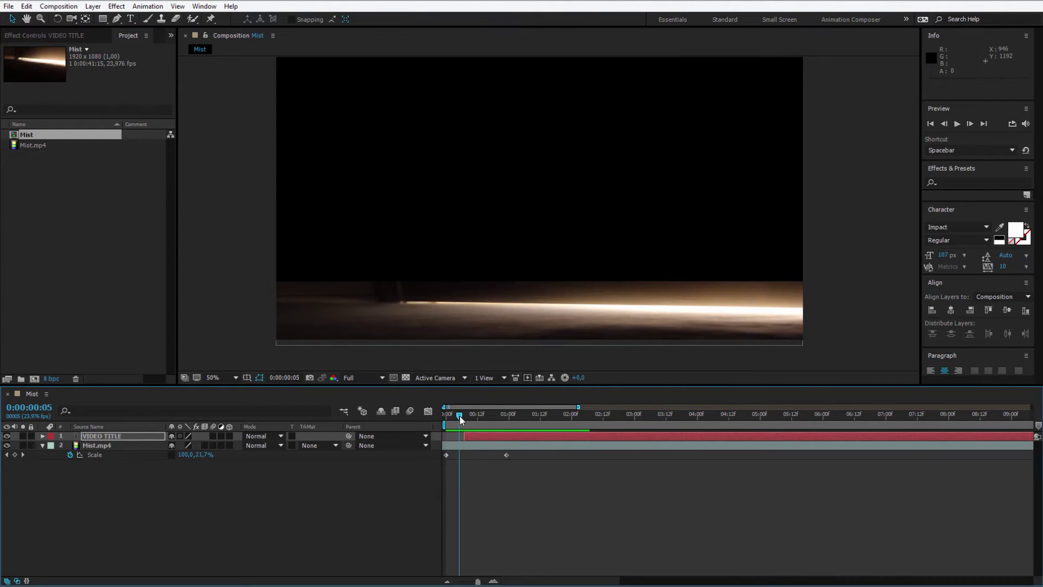
pyautogui.click(466, 415)
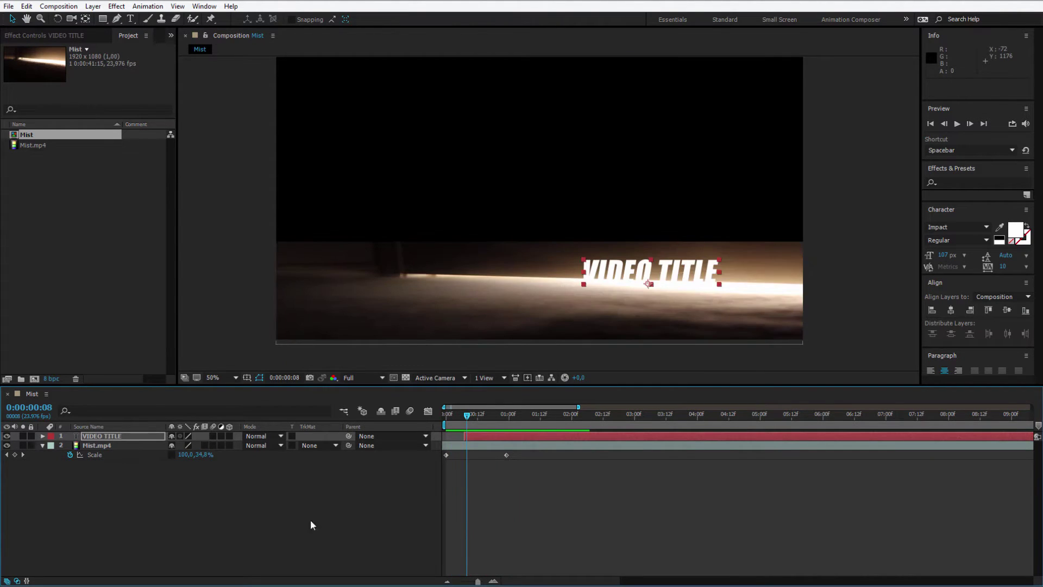
# Step: Pre-compose the VIDEO TITLE layer as VIDEO TITLE Comp 1 with all attributes moved, inspect the new composition, and return to Mist
pyautogui.click(95, 435)
pyautogui.hotkey('ctrl', 'shift', 'c')
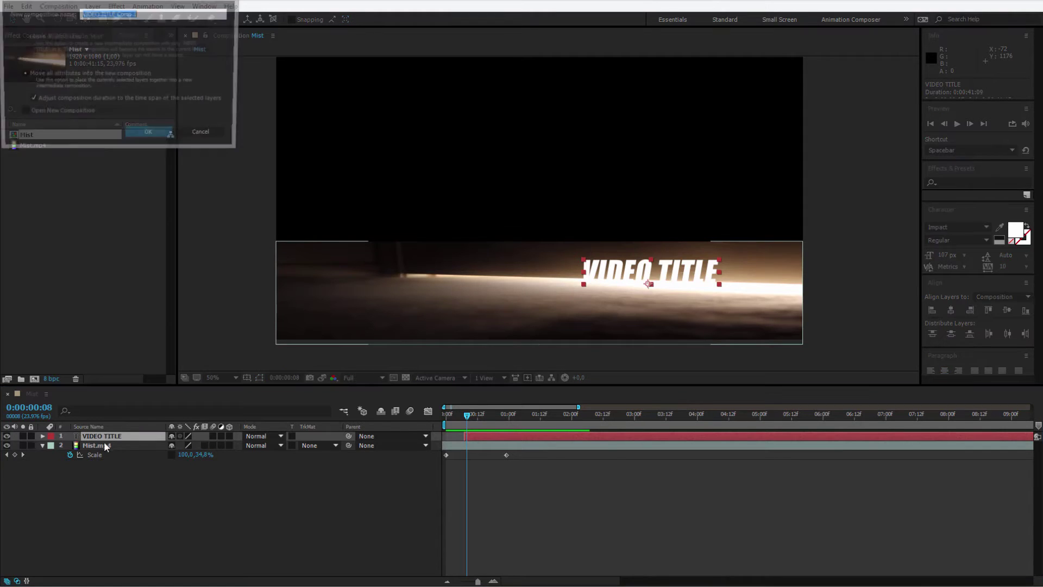
pyautogui.moveTo(101, 4); pyautogui.dragTo(395, 354)
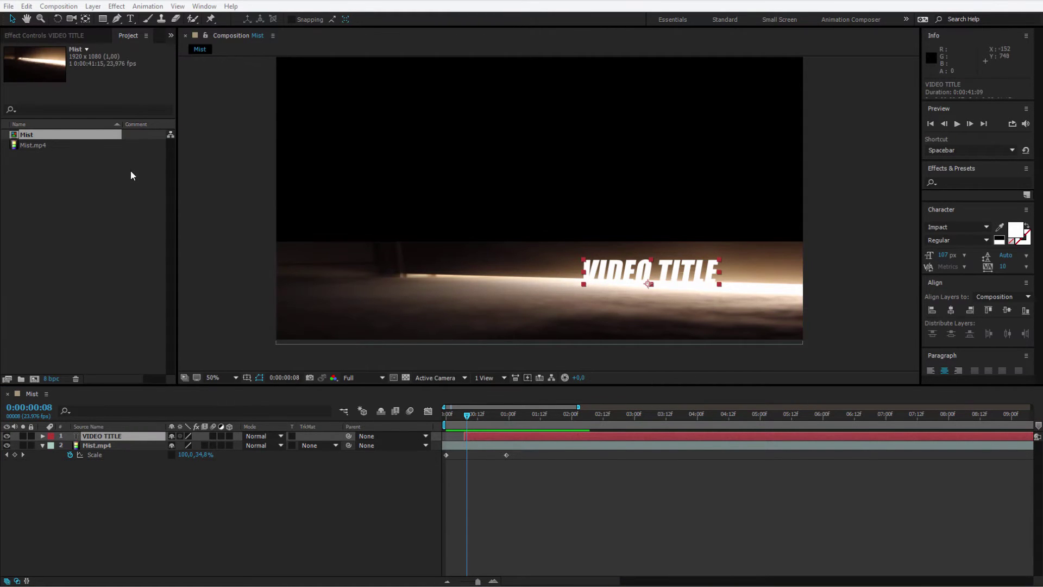
pyautogui.click(58, 7)
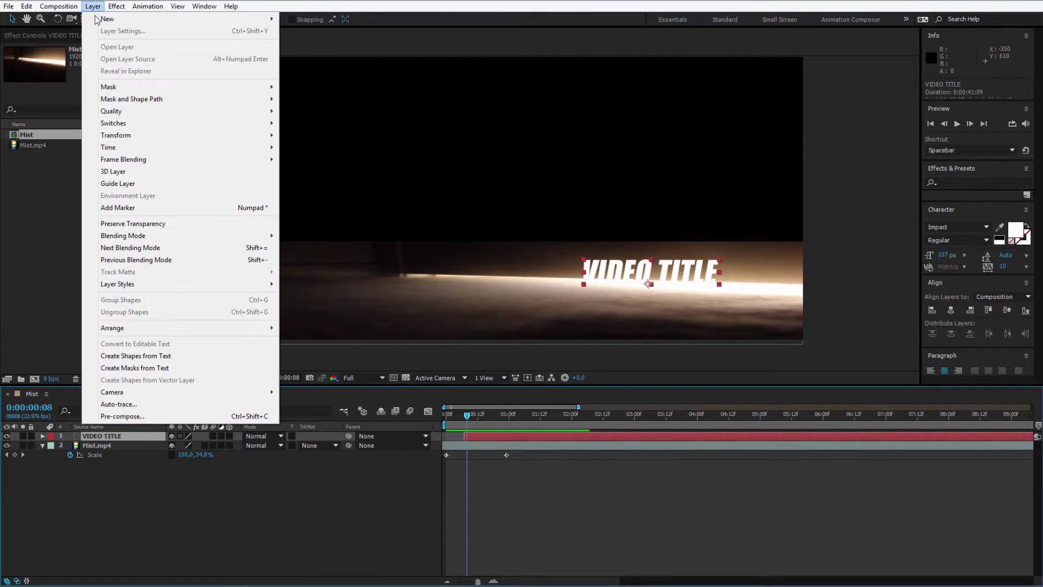
pyautogui.click(152, 416)
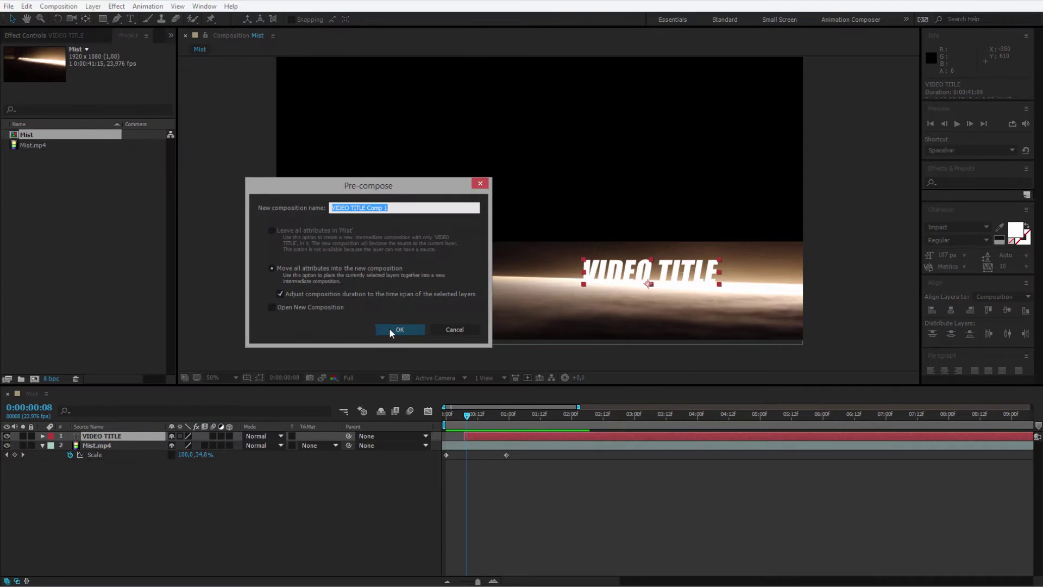
pyautogui.click(389, 329)
pyautogui.doubleClick(104, 437)
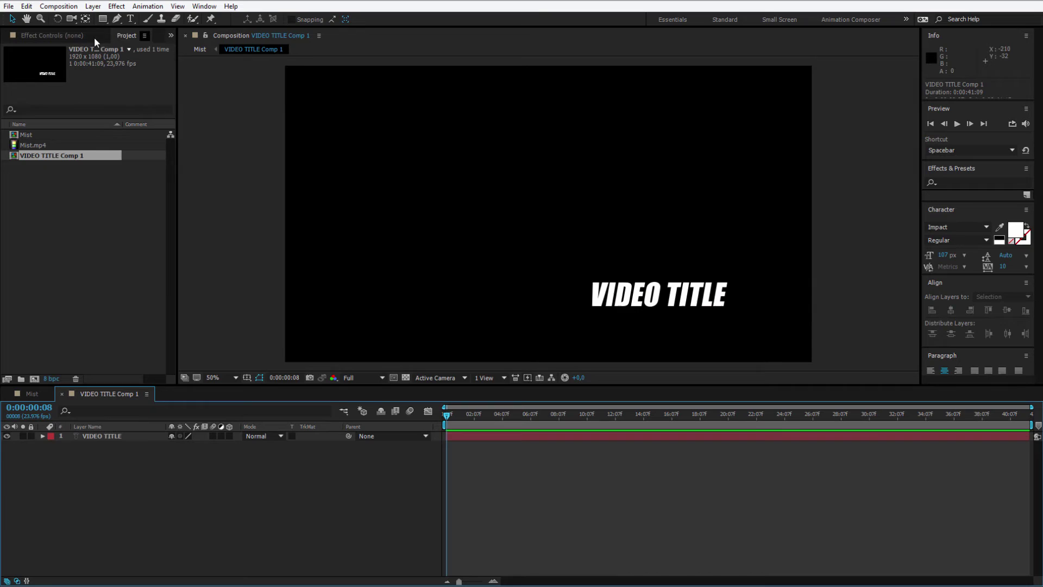
pyautogui.click(20, 392)
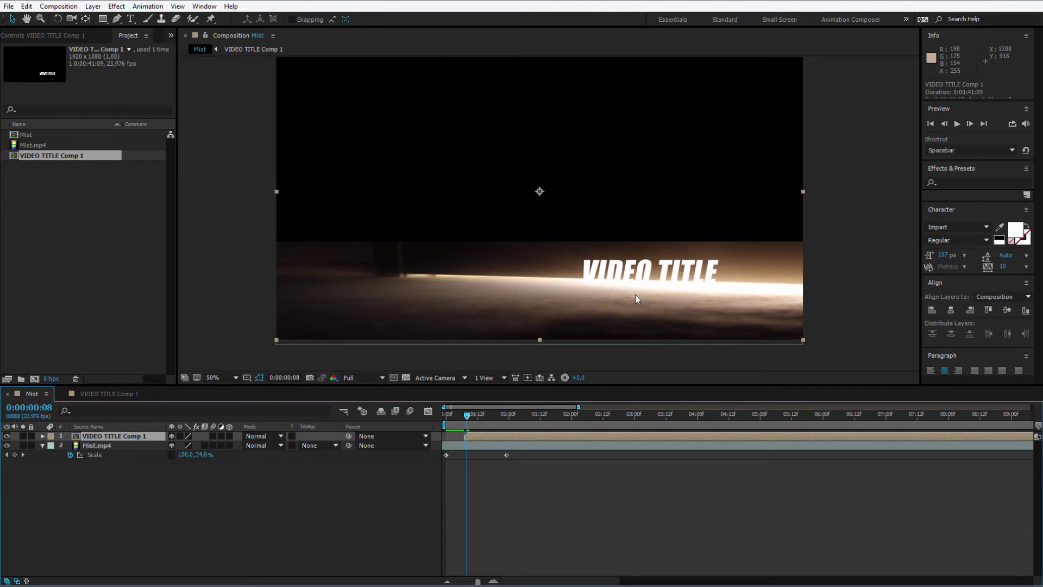
# Step: Animate VIDEO TITLE Comp 1 rising, with position keyframes of 960, 540 at 0:00:00:05 and 960, 455 at 0:00:00:15
pyautogui.click(459, 415)
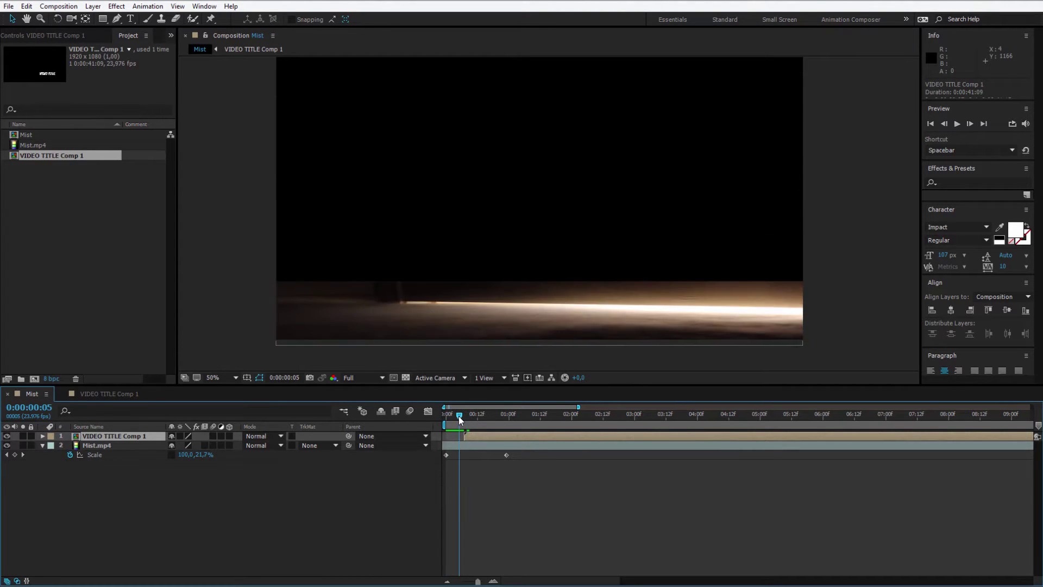
pyautogui.press('p')
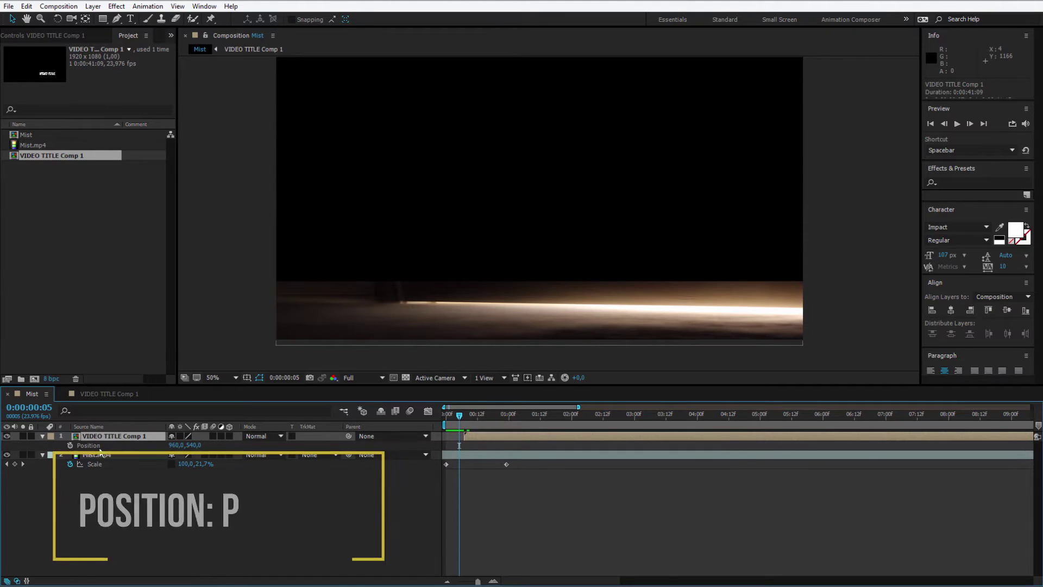
pyautogui.click(70, 444)
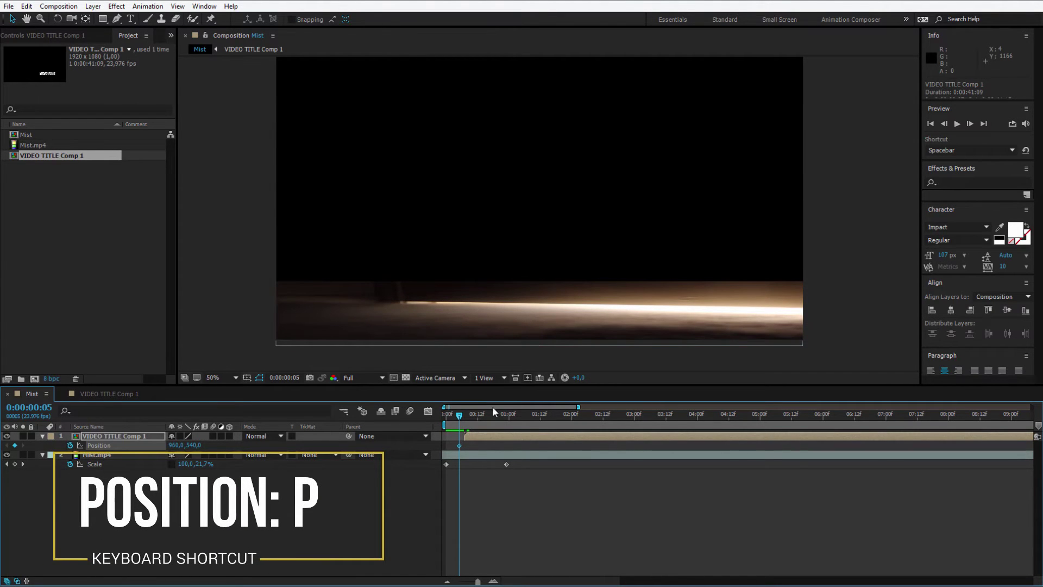
pyautogui.moveTo(459, 416); pyautogui.dragTo(486, 424)
pyautogui.moveTo(197, 448); pyautogui.dragTo(157, 444)
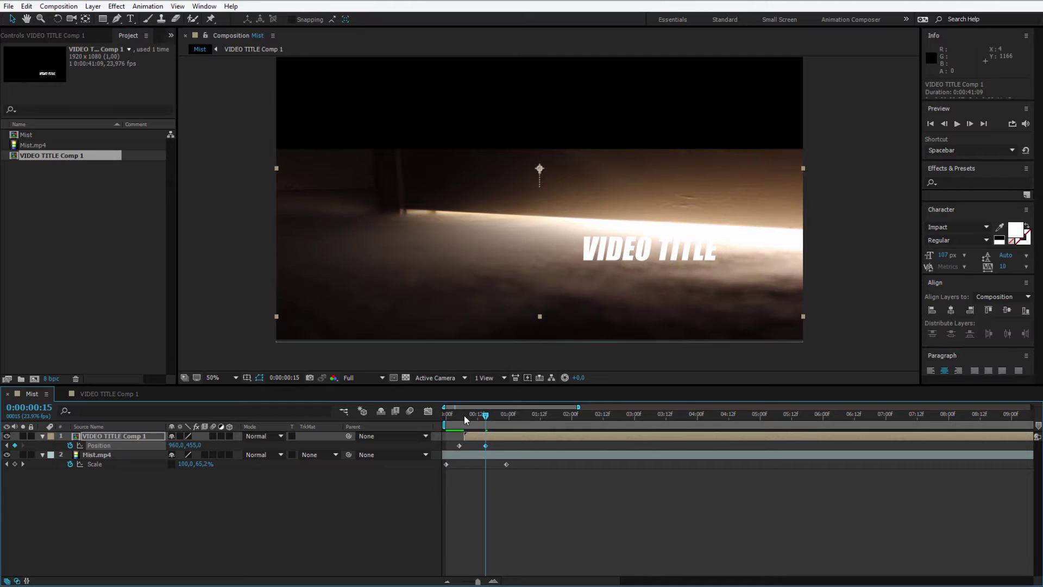
# Step: Move VIDEO TITLE Comp 1's ending position keyframe to 0:00:00:20 and preview the title's motion
pyautogui.moveTo(486, 446); pyautogui.dragTo(496, 447)
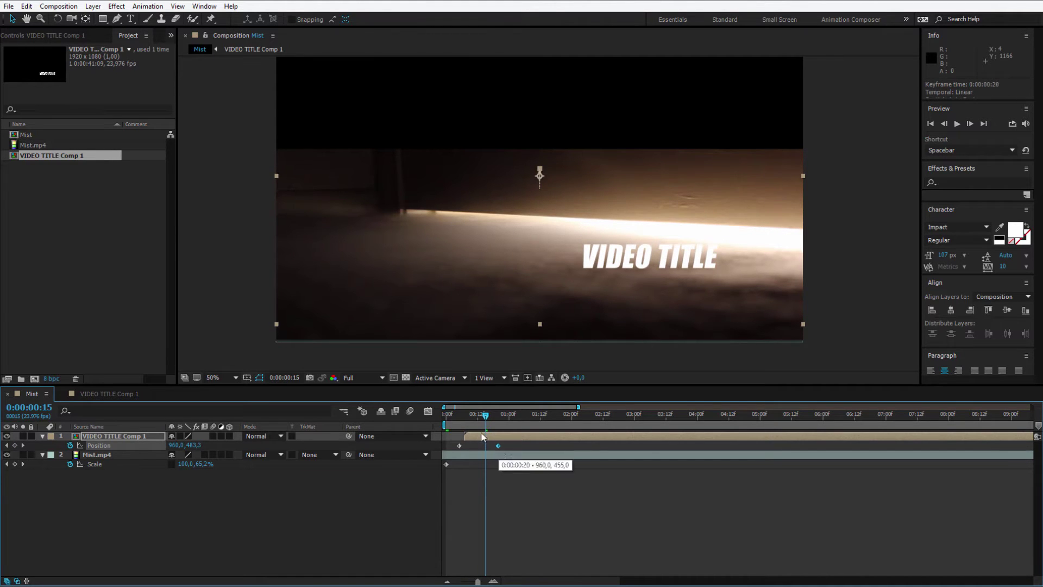
pyautogui.press('space')
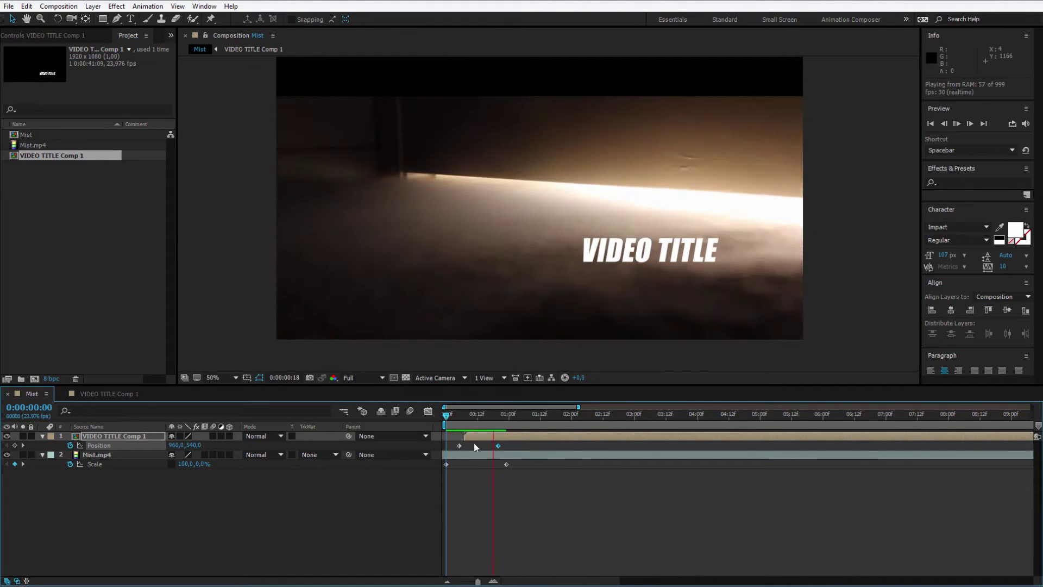
pyautogui.click(474, 406)
pyautogui.moveTo(447, 415); pyautogui.dragTo(486, 431)
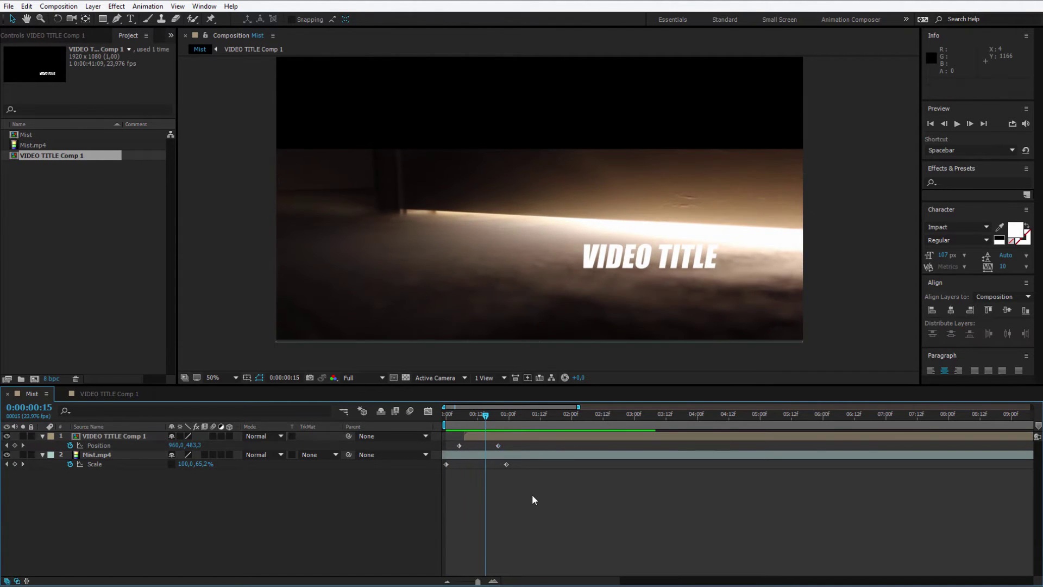
# Step: Shift the ending keyframes three frames earlier, placing the title's position keyframe at 0:00:00:17 and the Mist.mp4 scale keyframe at 0:00:00:20, and preview
pyautogui.moveTo(532, 493); pyautogui.dragTo(428, 448)
pyautogui.click(504, 527)
pyautogui.press('space')
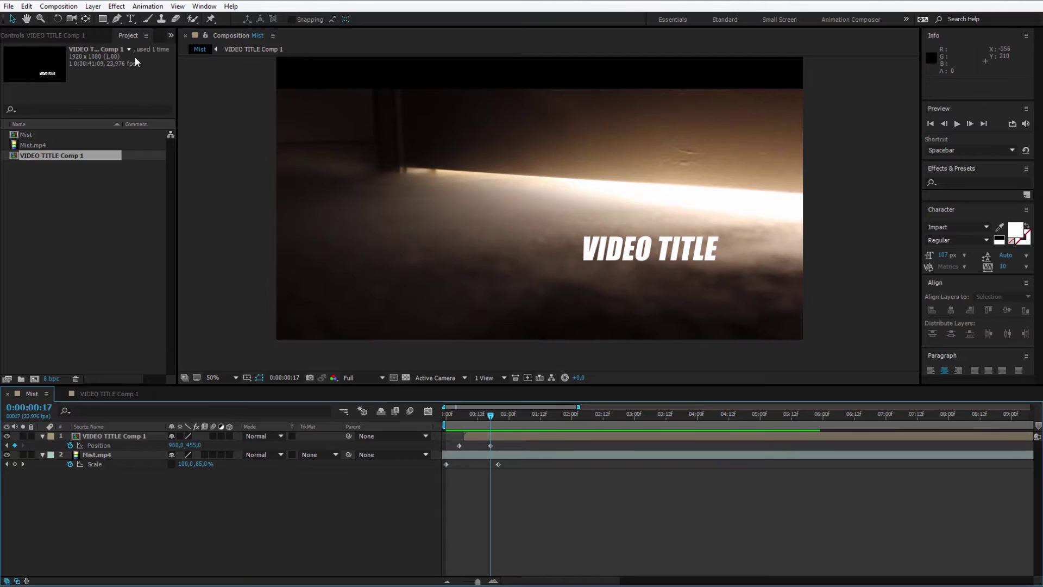
# Step: Draw a rectangle about 560 by 54 px directly beneath the VIDEO TITLE text and fill it dark red (RGB 153, 0, 0)
pyautogui.click(103, 19)
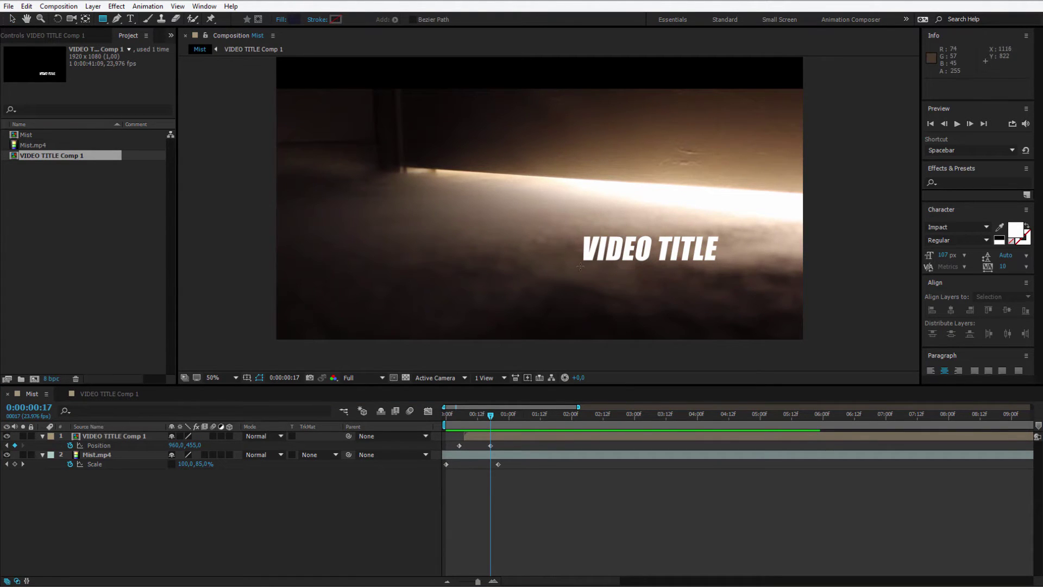
pyautogui.moveTo(581, 267)
pyautogui.mouseDown()
pyautogui.moveTo(666, 296)
pyautogui.moveTo(735, 280)
pyautogui.mouseUp()
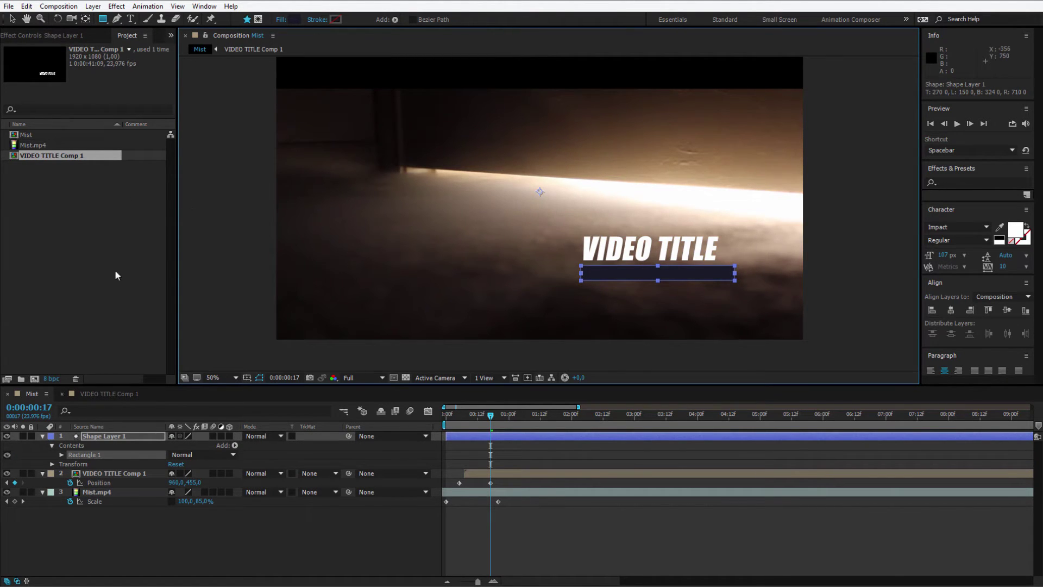
pyautogui.click(108, 436)
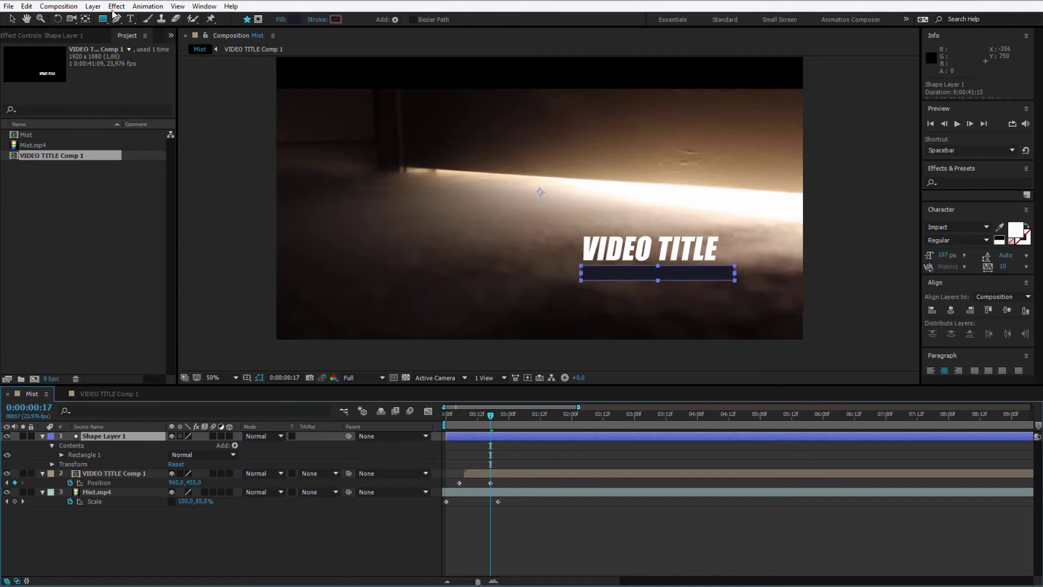
pyautogui.click(103, 23)
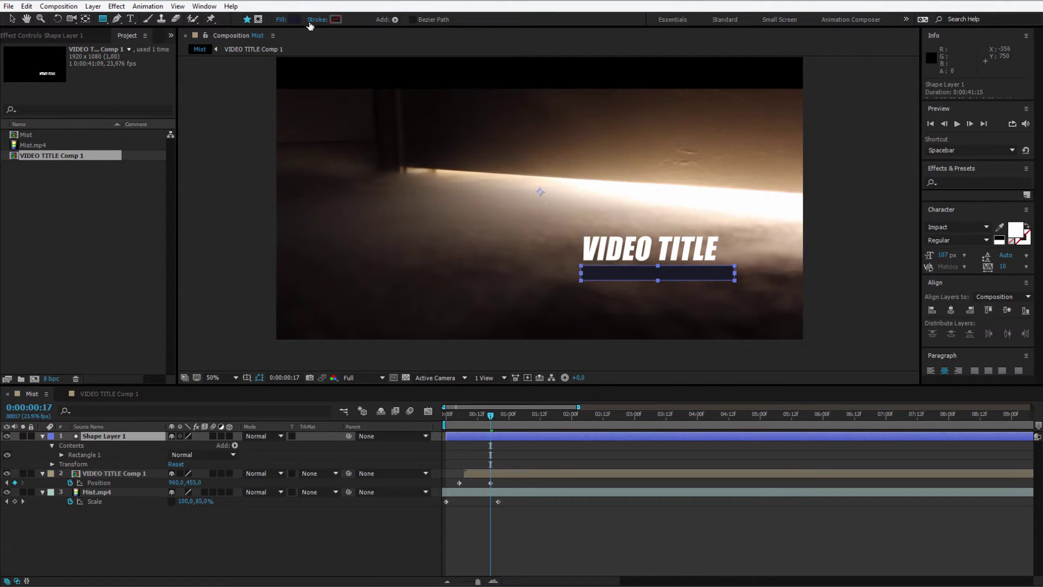
pyautogui.click(294, 19)
pyautogui.moveTo(244, 177); pyautogui.dragTo(243, 131)
pyautogui.click(181, 161)
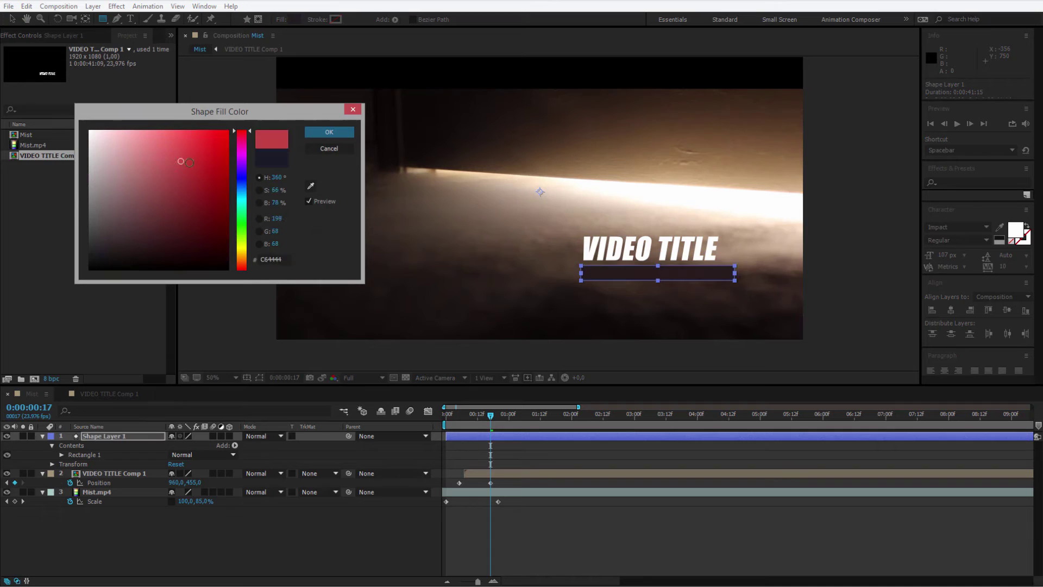
pyautogui.moveTo(189, 162)
pyautogui.mouseDown()
pyautogui.moveTo(235, 163)
pyautogui.moveTo(252, 145)
pyautogui.moveTo(225, 184)
pyautogui.mouseUp()
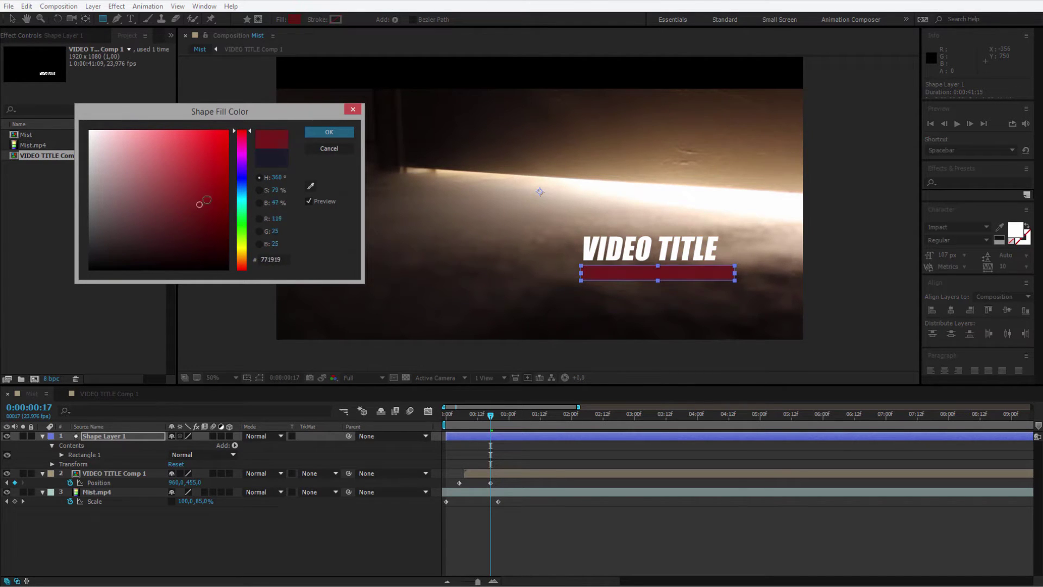
pyautogui.click(303, 135)
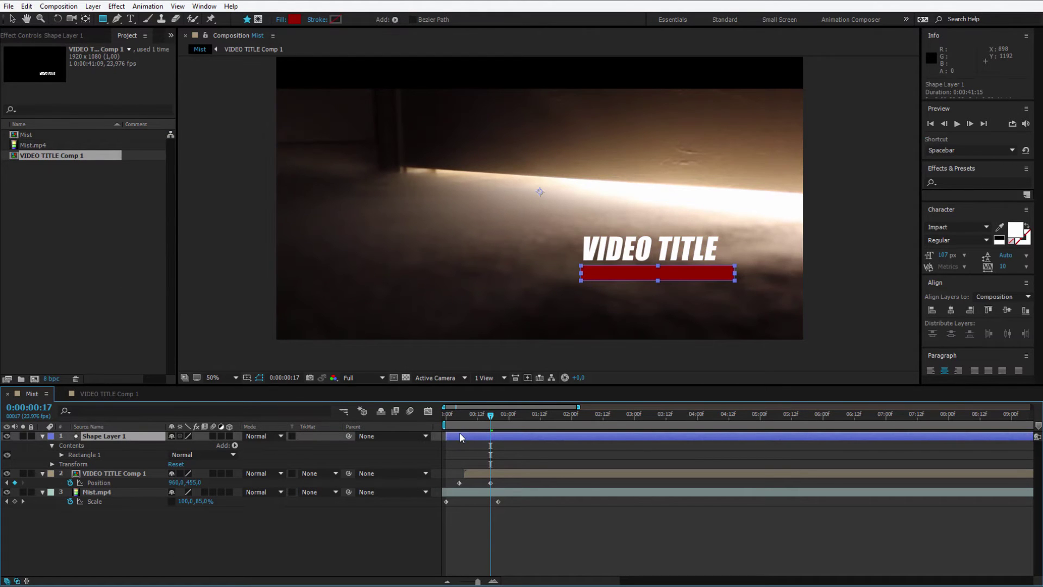
# Step: Shift Shape Layer 1 to start at 0:00:00:07 and parent it to VIDEO TITLE Comp 1
pyautogui.moveTo(460, 436); pyautogui.dragTo(478, 440)
pyautogui.click(381, 435)
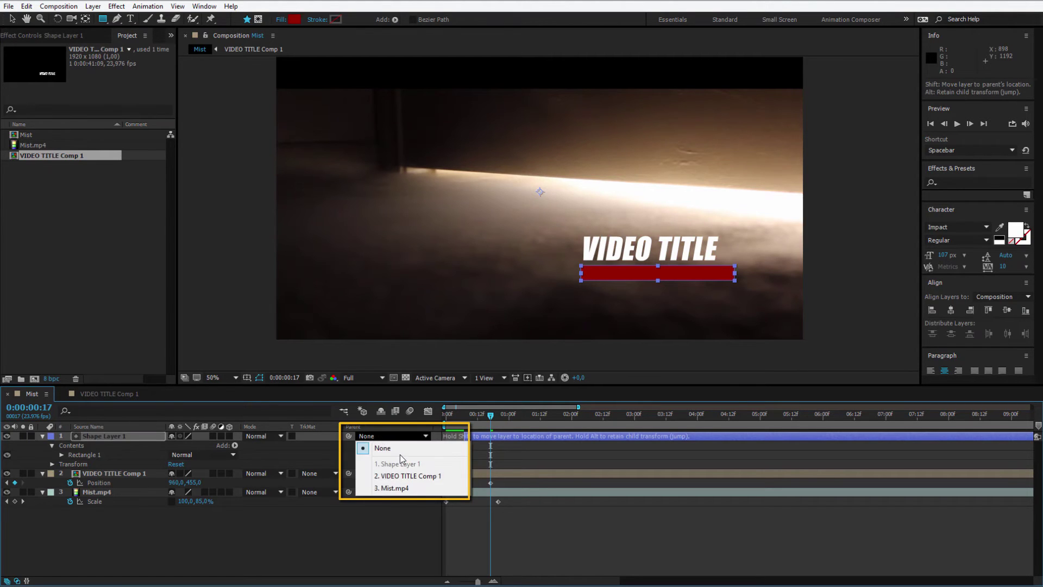
pyautogui.click(402, 475)
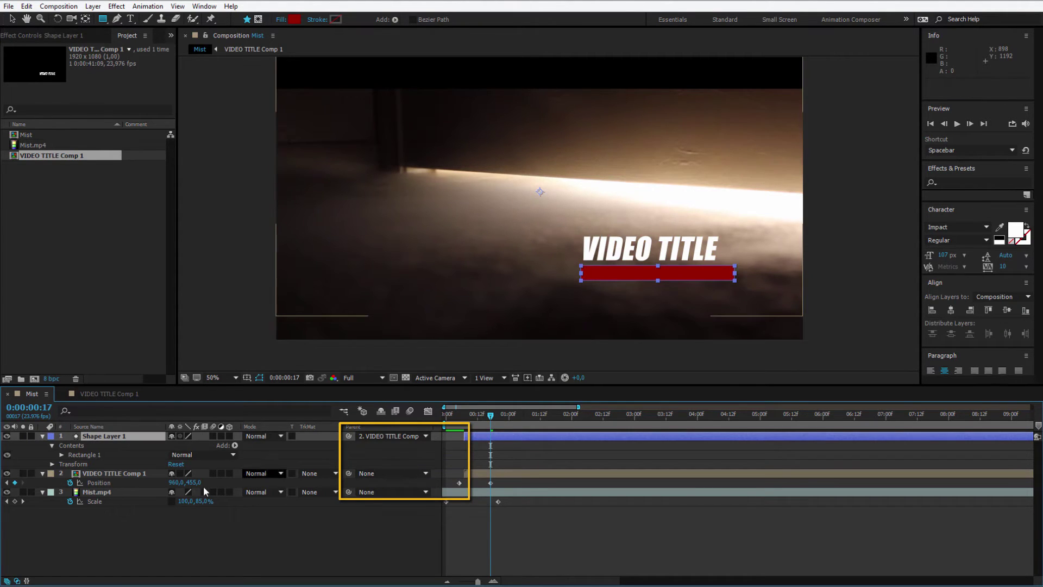
# Step: Check from 0:00:00:06 to 0:00:00:10 how the red bar follows VIDEO TITLE Comp 1, and inspect that layer's position keyframes
pyautogui.click(124, 474)
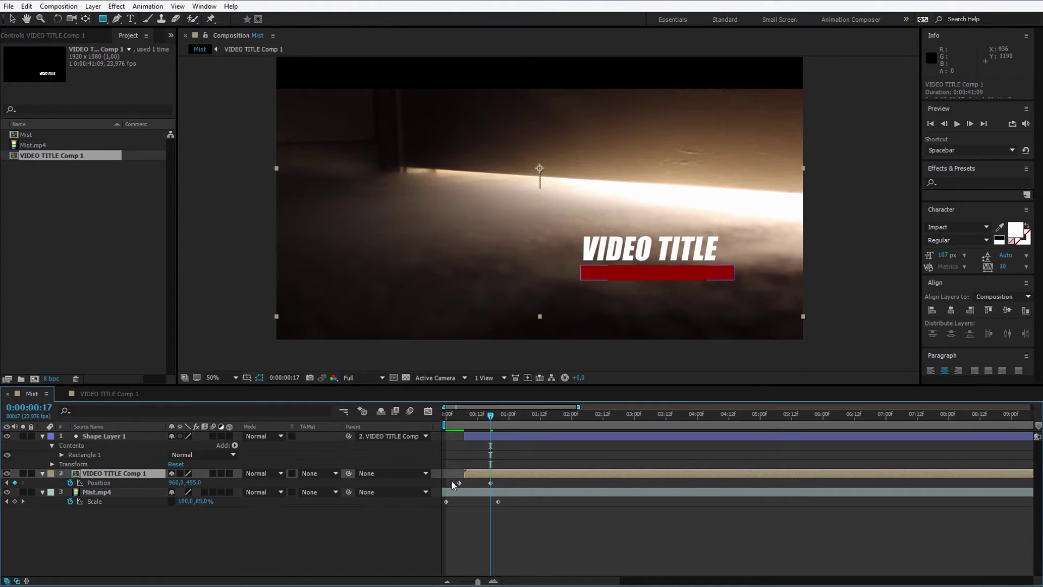
pyautogui.click(463, 415)
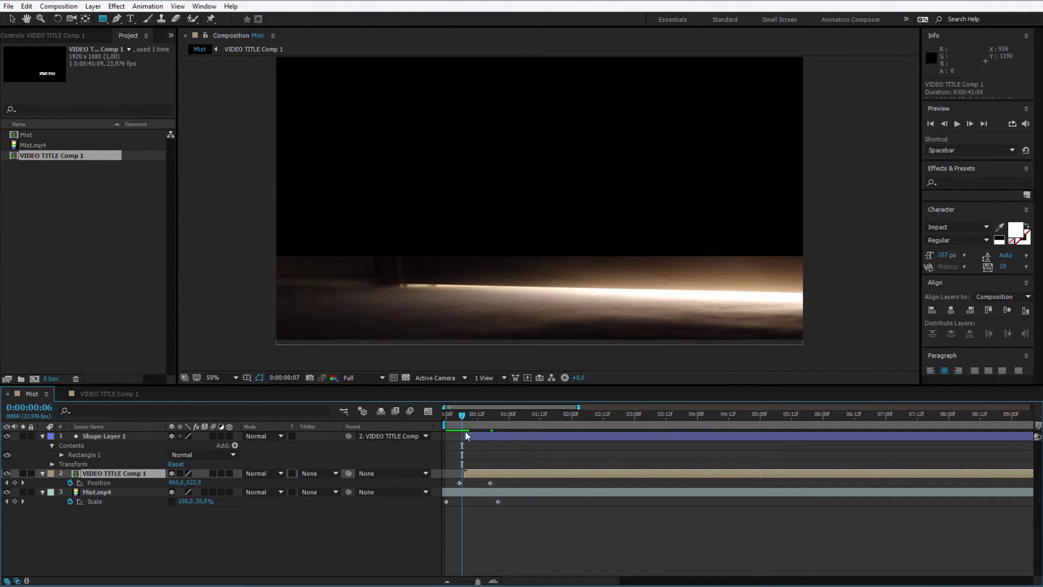
pyautogui.press('pagedown')
pyautogui.press('pagedown')
pyautogui.press('pagedown')
pyautogui.press('pagedown')
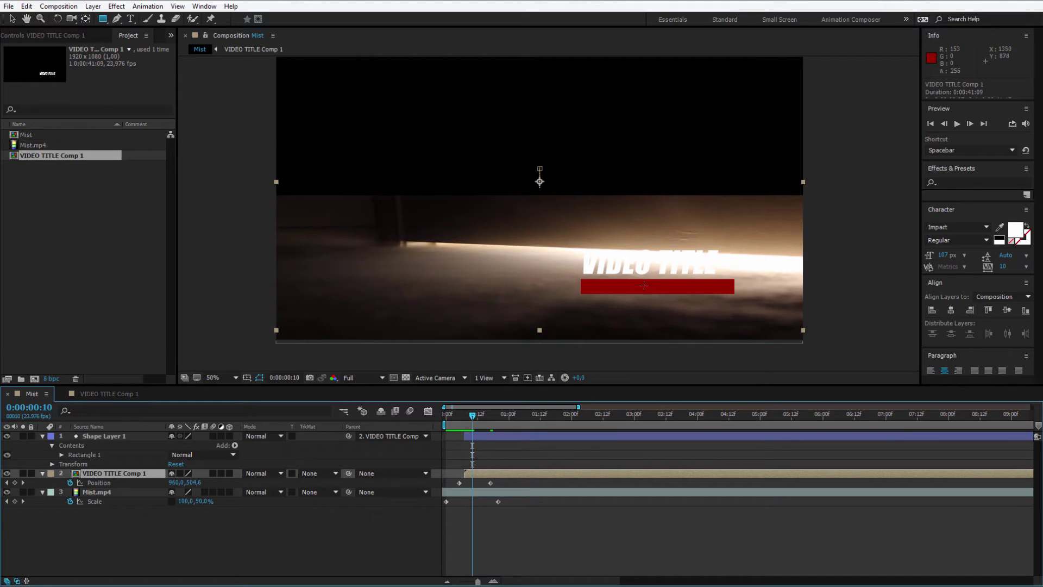
pyautogui.click(479, 436)
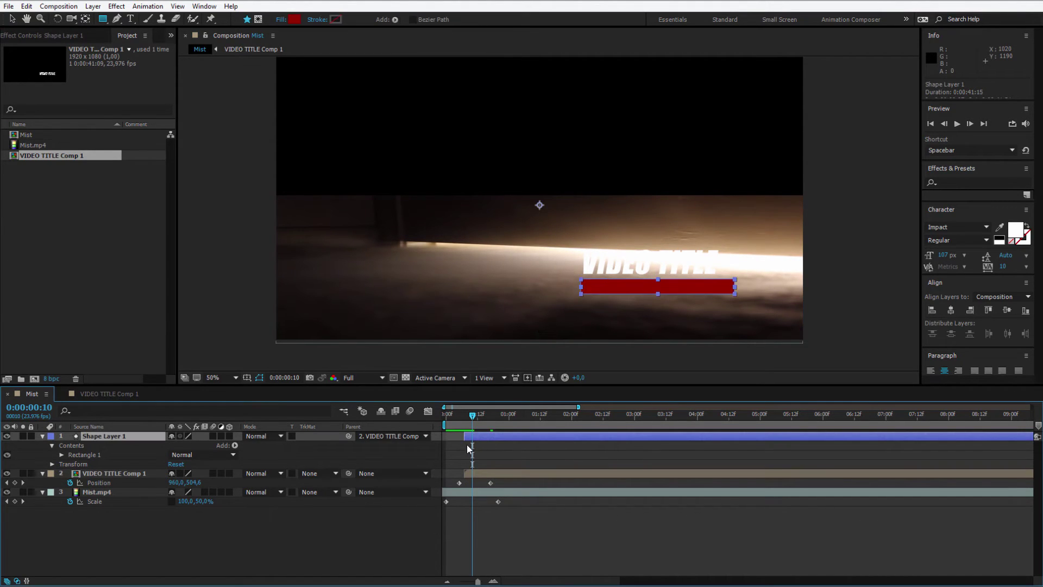
pyautogui.click(531, 448)
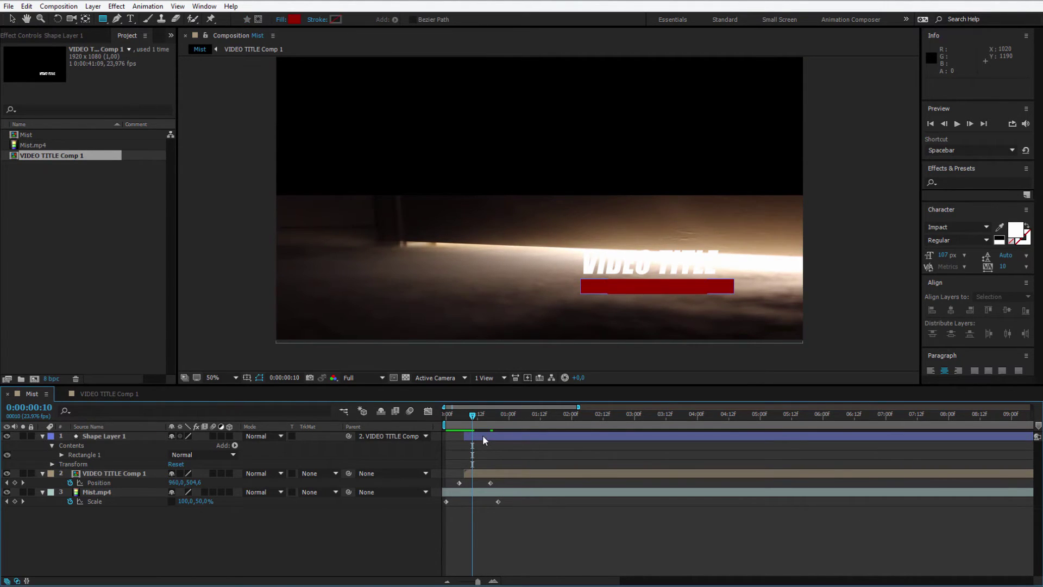
pyautogui.click(476, 473)
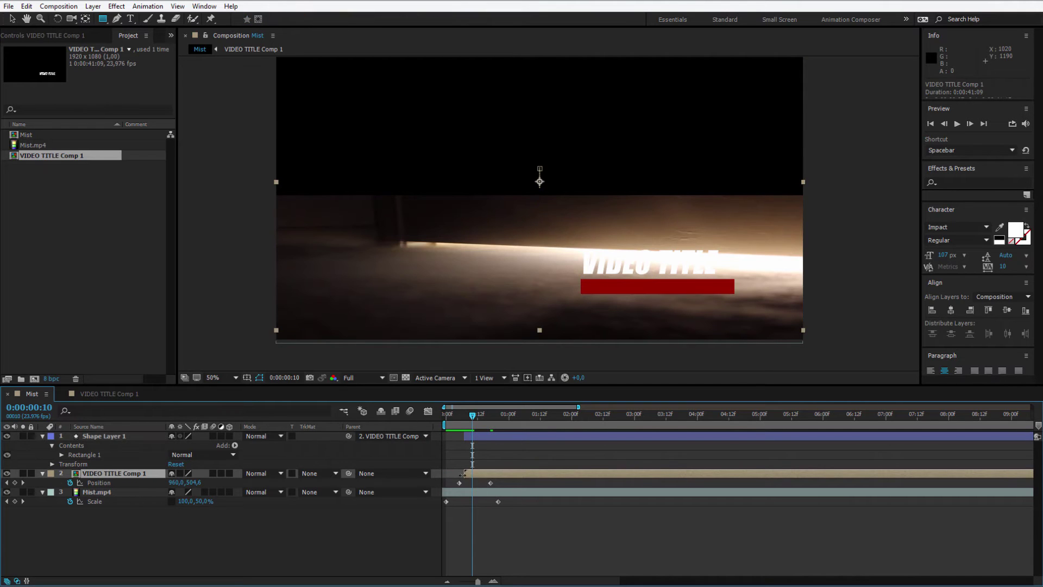
pyautogui.moveTo(445, 480); pyautogui.dragTo(546, 487)
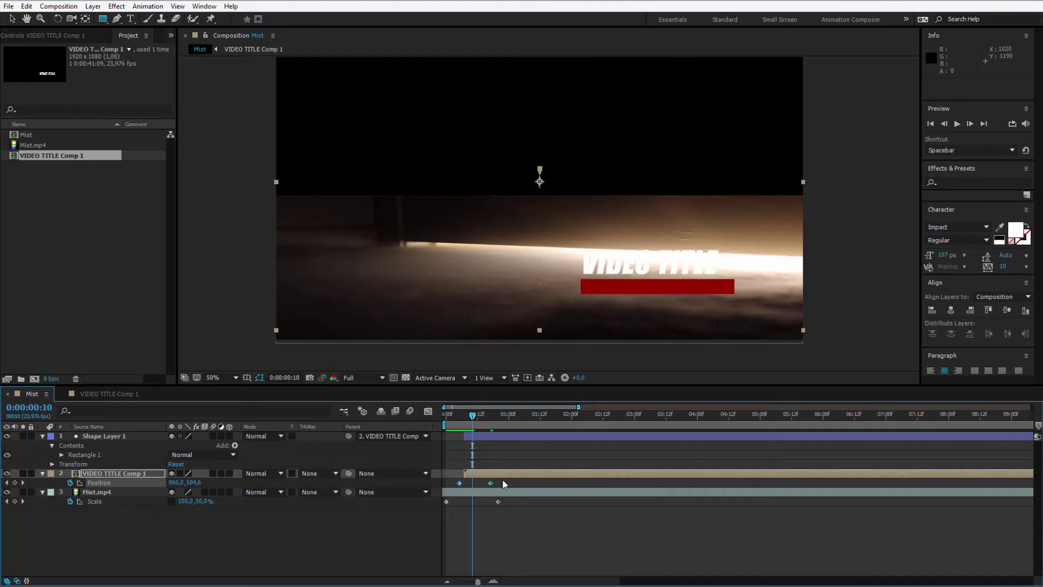
# Step: Try a vertical scale of 94% on Shape Layer 1 at 0:00:00:07, and undo the scale change
pyautogui.click(517, 438)
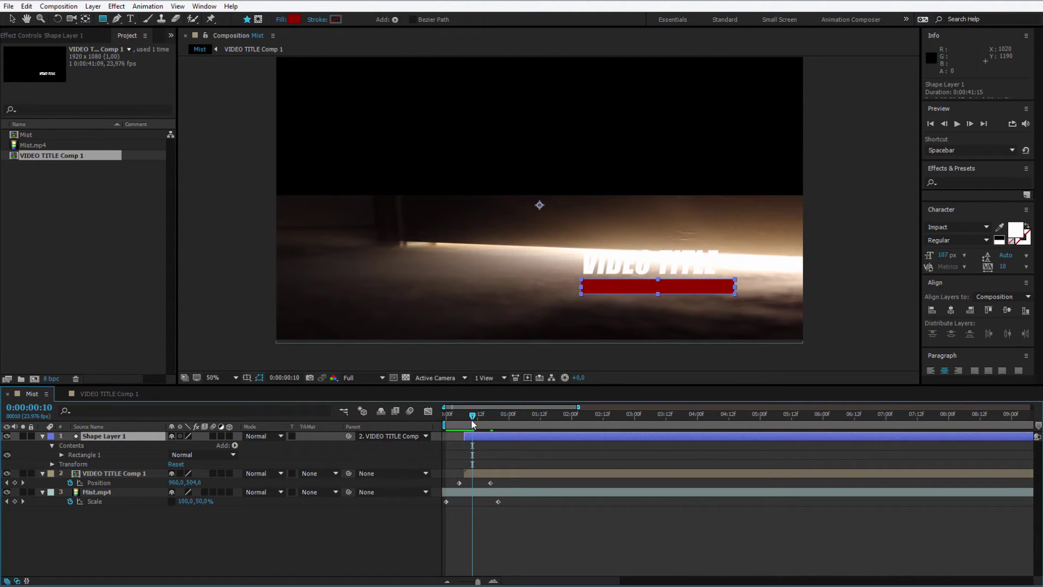
pyautogui.moveTo(473, 419); pyautogui.dragTo(463, 423)
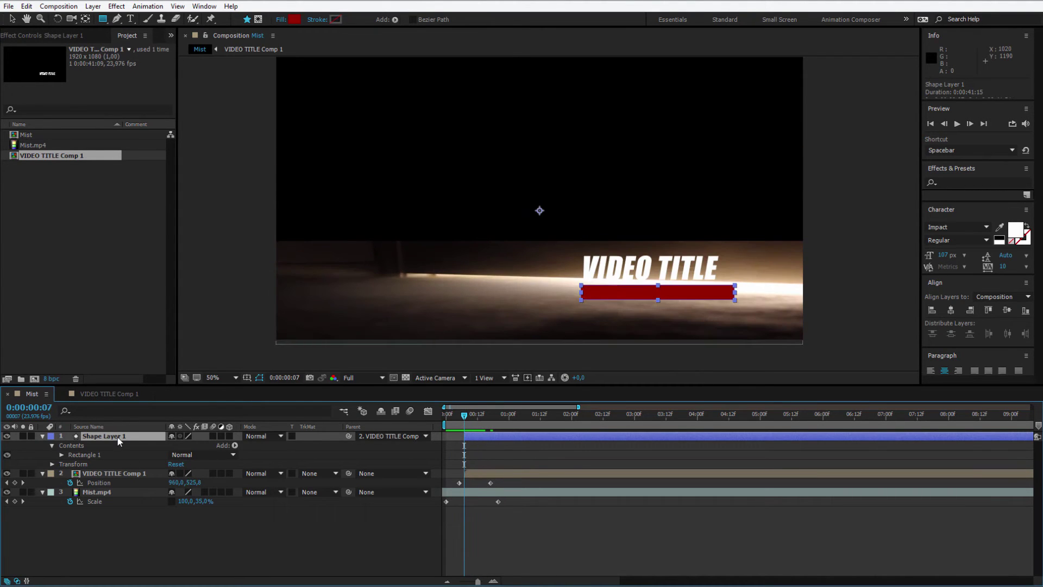
pyautogui.press('s')
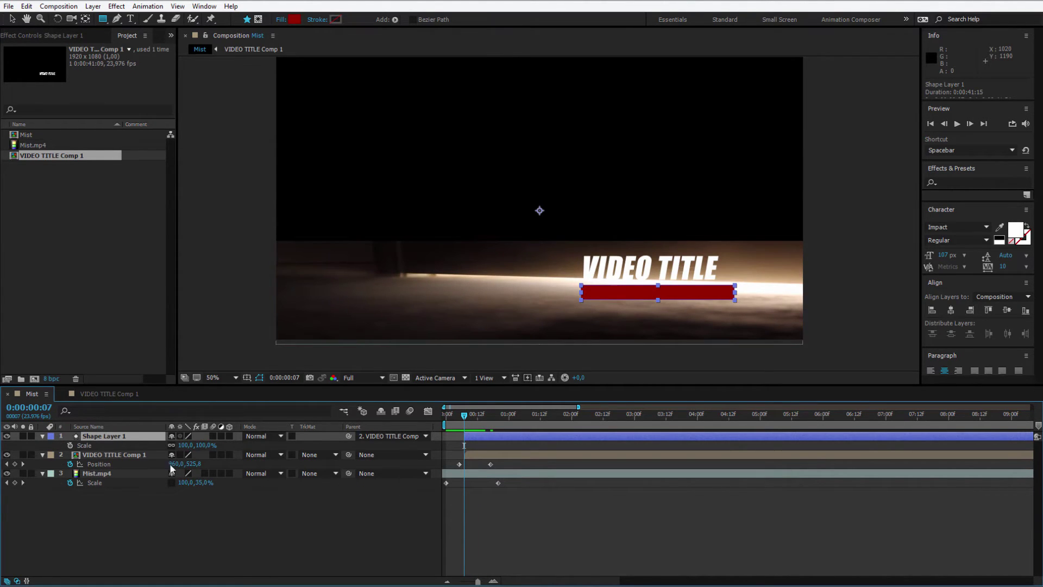
pyautogui.moveTo(201, 449); pyautogui.dragTo(197, 446)
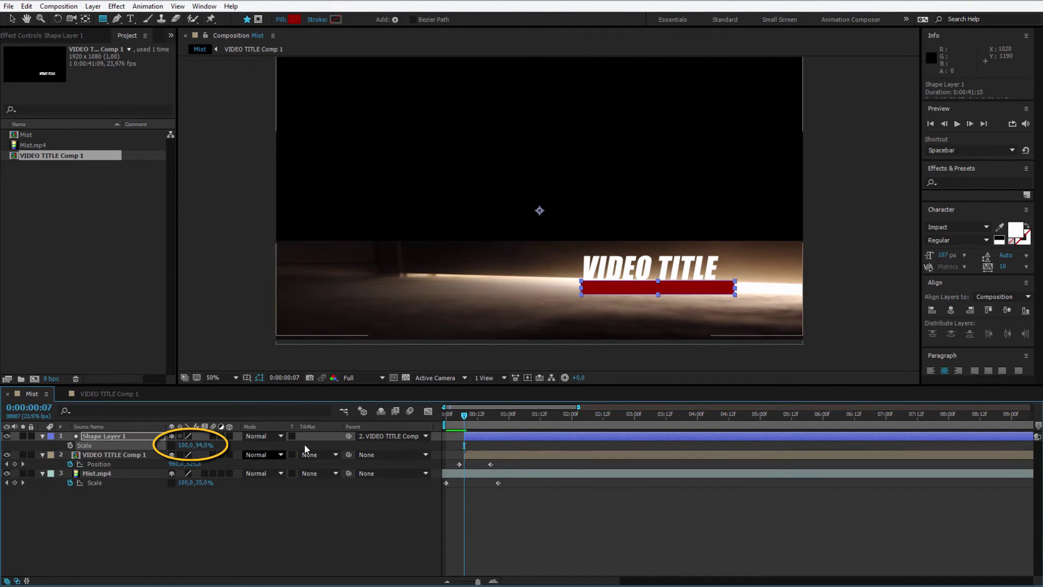
pyautogui.hotkey('ctrl', 'z')
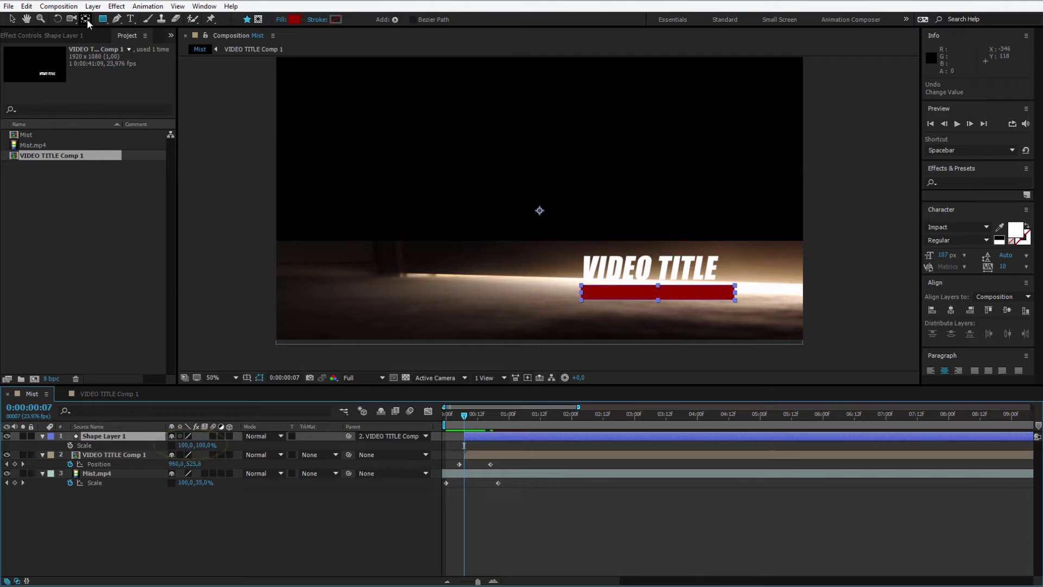
# Step: Move the anchor point of Shape Layer 1 to the upper-right corner of the red bar
pyautogui.press('y')
pyautogui.click(539, 215)
pyautogui.click(548, 436)
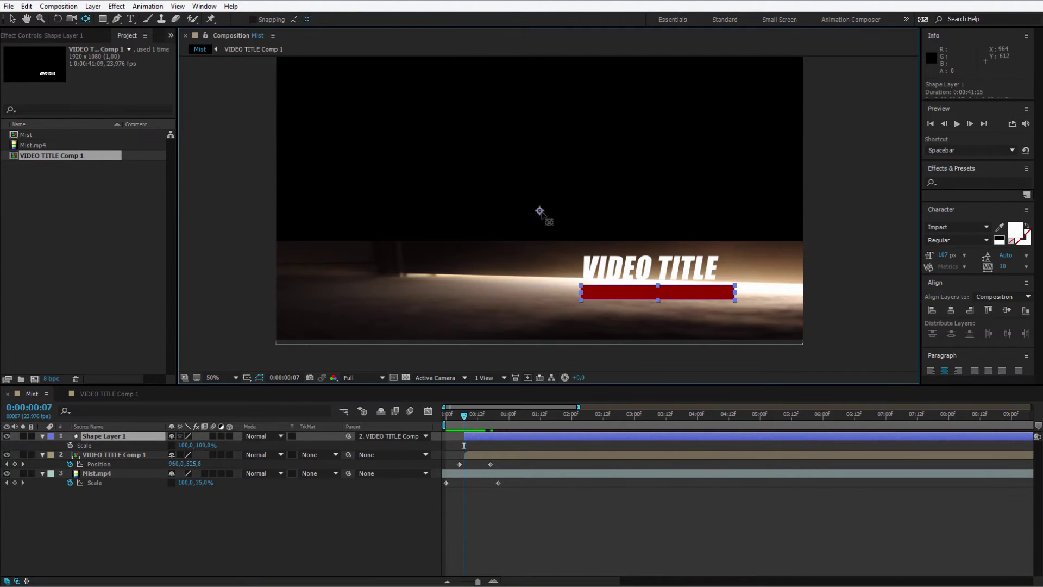
pyautogui.moveTo(540, 211); pyautogui.dragTo(733, 285)
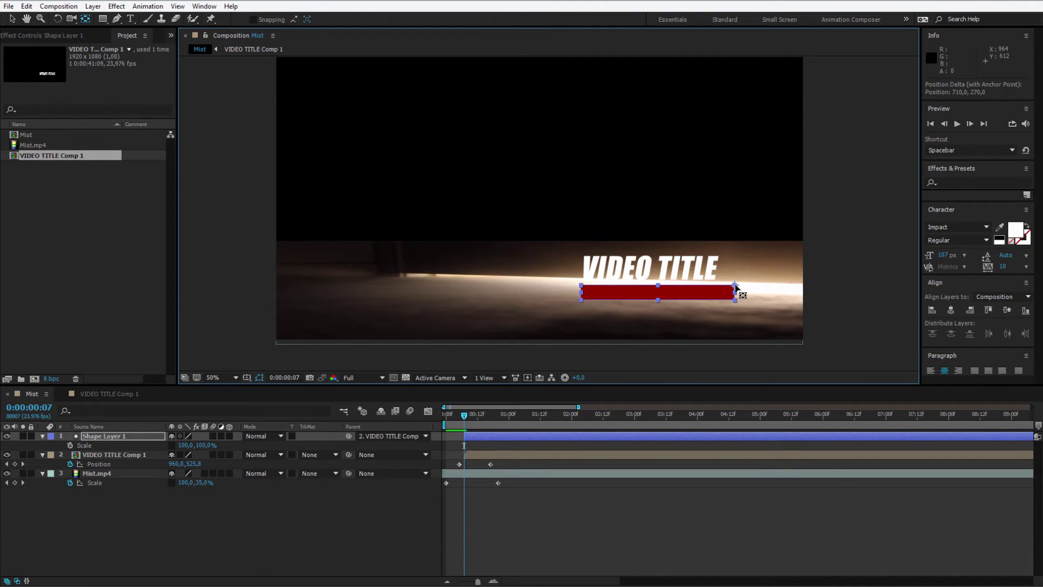
# Step: Keyframe the scale of Shape Layer 1 at 0:00:00:07 with a vertical scale of 0%
pyautogui.click(105, 440)
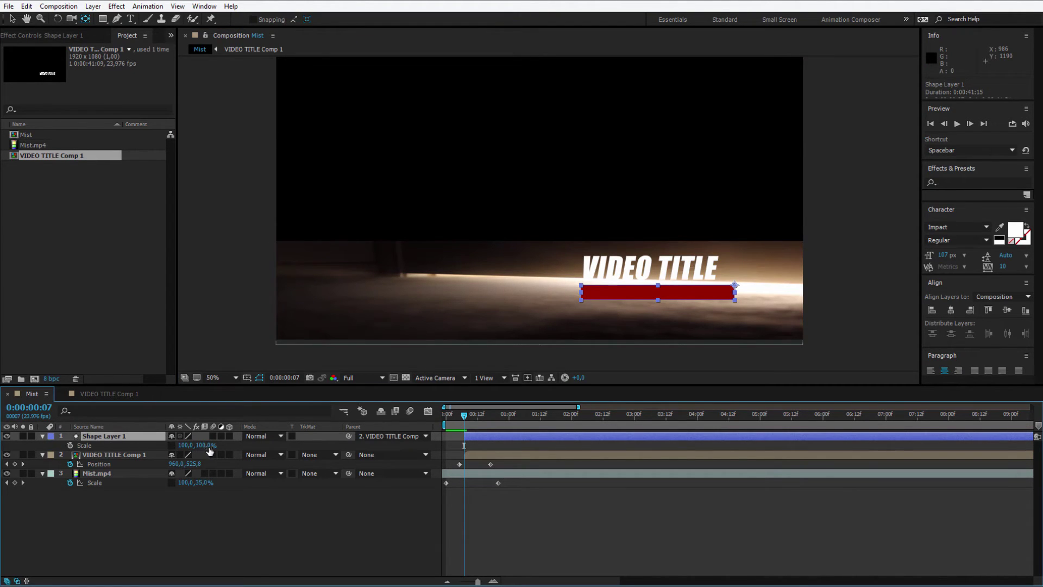
pyautogui.click(70, 445)
pyautogui.click(204, 444)
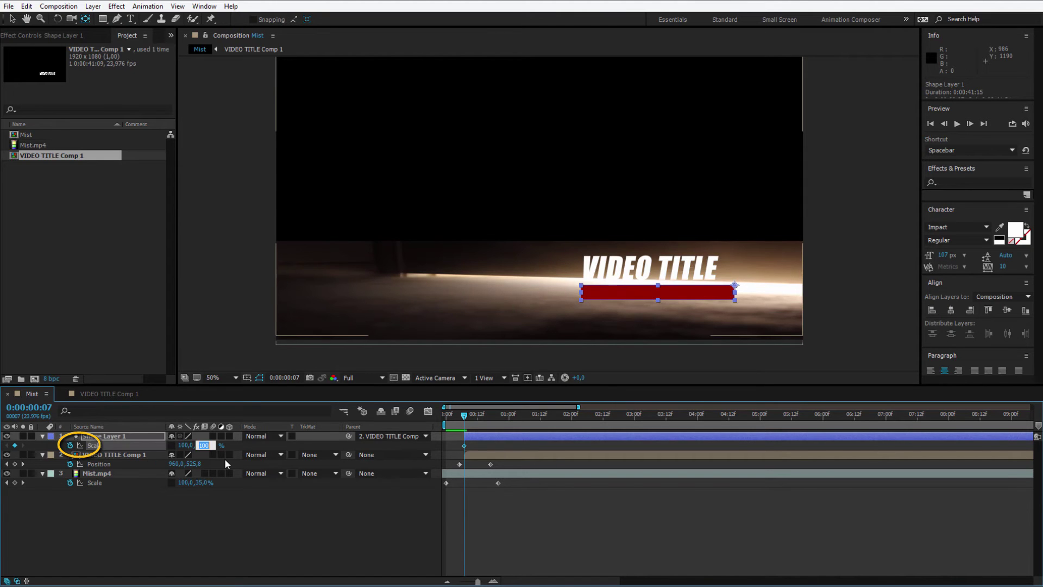
pyautogui.write('0')
pyautogui.press('Return')
# Step: Set the vertical scale of Shape Layer 1 to 100% at 0:00:00:18
pyautogui.press('pagedown')
pyautogui.press('pagedown')
pyautogui.press('pagedown')
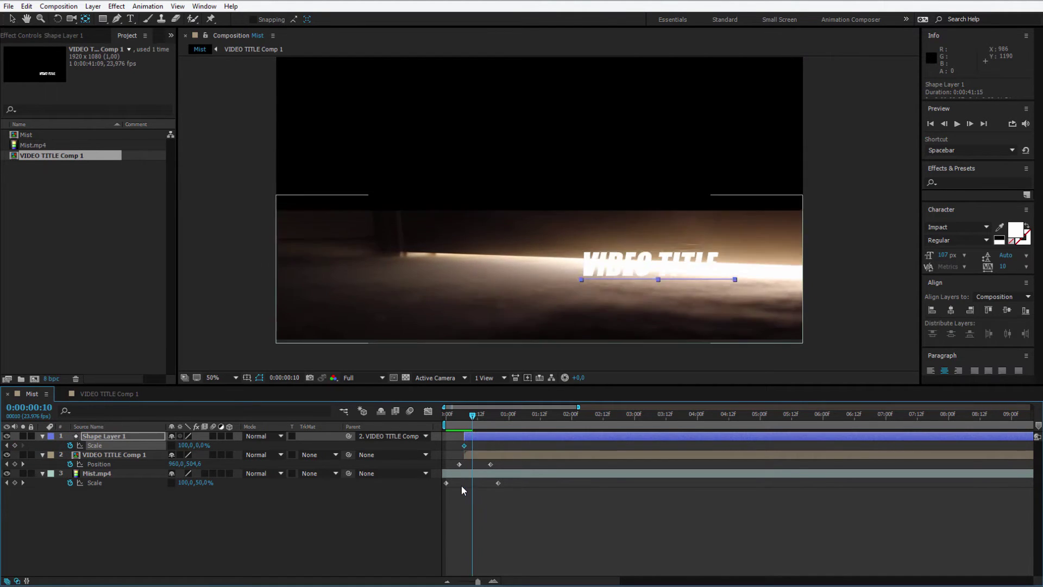
pyautogui.press('pagedown')
pyautogui.press('pagedown')
pyautogui.press('pagedown')
pyautogui.press('pagedown')
pyautogui.press('pagedown')
pyautogui.press('pagedown')
pyautogui.press('pagedown')
pyautogui.press('pagedown')
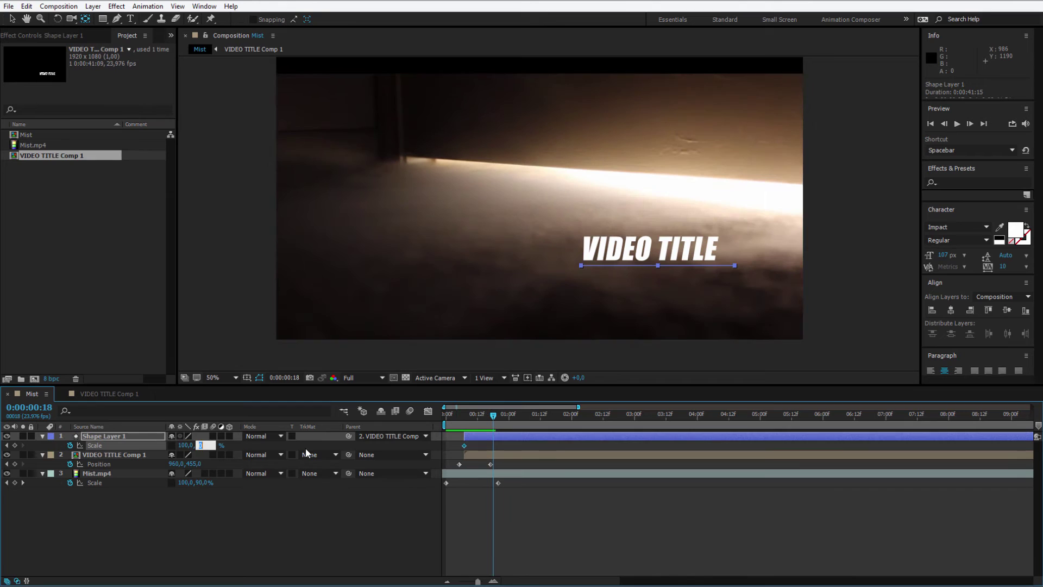
pyautogui.write('100')
pyautogui.press('Return')
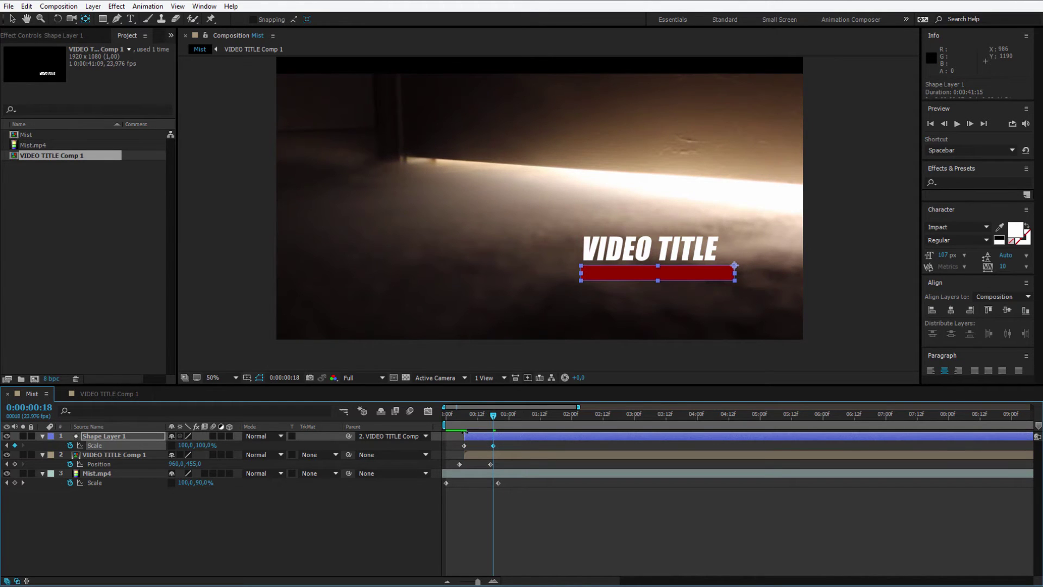
# Step: Step through the frames up to 0:00:00:15 to check how the red bar grows beneath the title
pyautogui.click(467, 415)
pyautogui.press('pagedown')
pyautogui.press('pagedown')
pyautogui.press('pagedown')
pyautogui.press('pagedown')
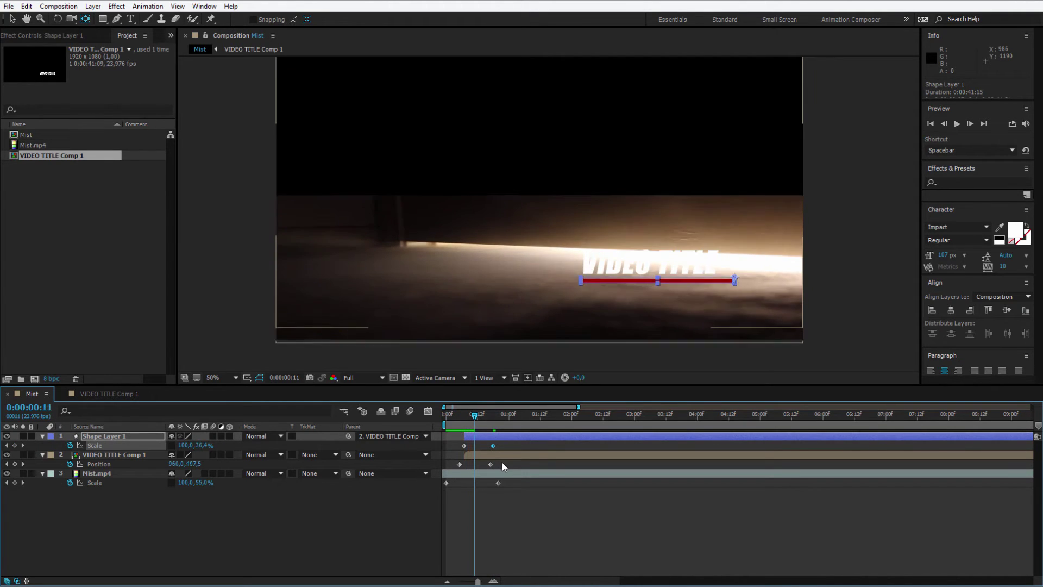
pyautogui.press('pagedown')
pyautogui.press('pagedown')
pyautogui.press('pagedown')
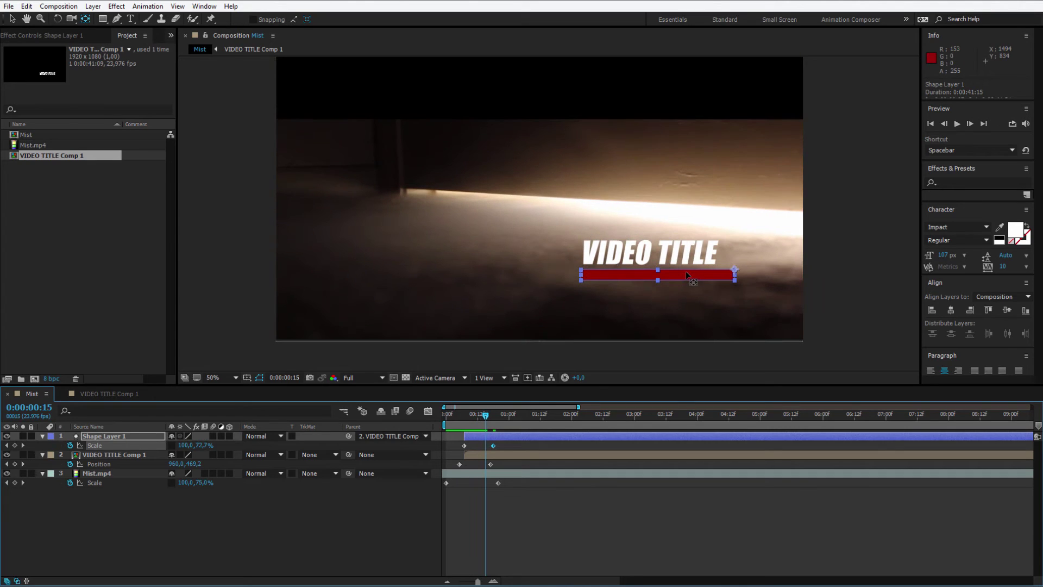
pyautogui.click(139, 537)
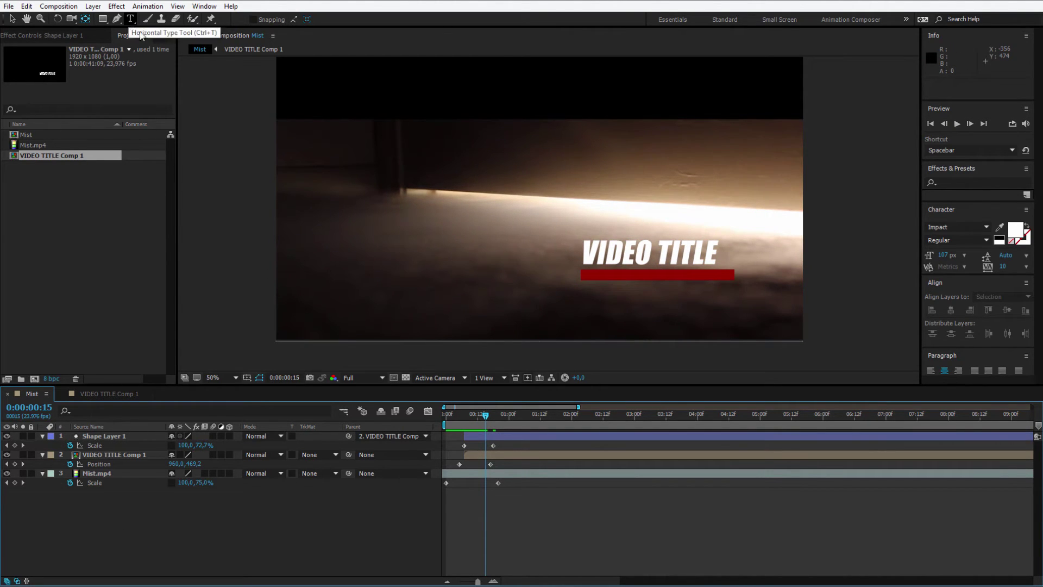
# Step: At 0:00:01:03, add the text "cool tagline for this video" over the red bar
pyautogui.moveTo(484, 420); pyautogui.dragTo(515, 420)
pyautogui.scroll(1, 683, 270)
pyautogui.moveTo(678, 306); pyautogui.dragTo(498, 220)
pyautogui.click(129, 19)
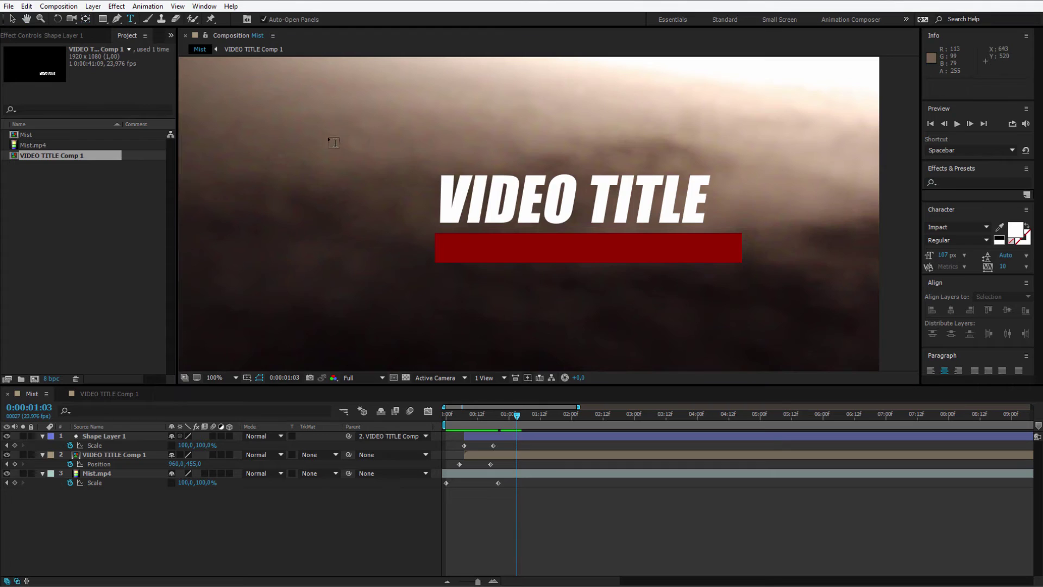
pyautogui.click(465, 262)
pyautogui.write('c')
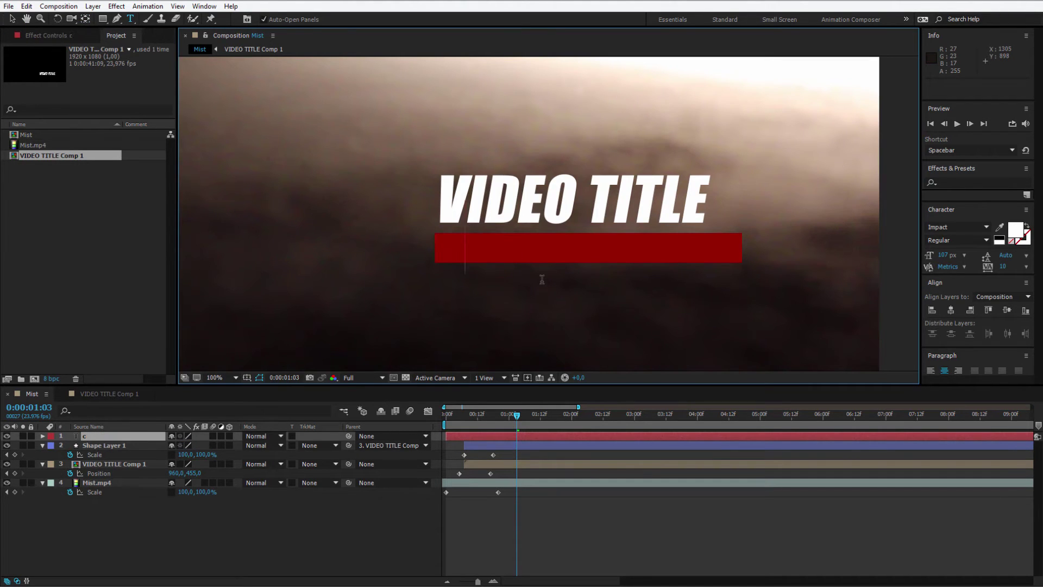
pyautogui.write('ool tagline')
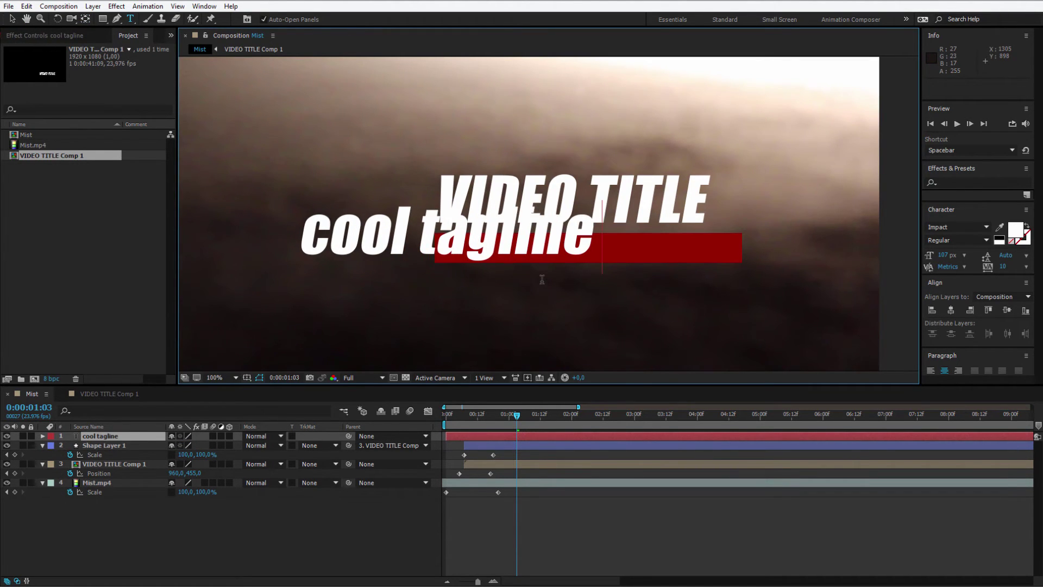
pyautogui.write(' for this video')
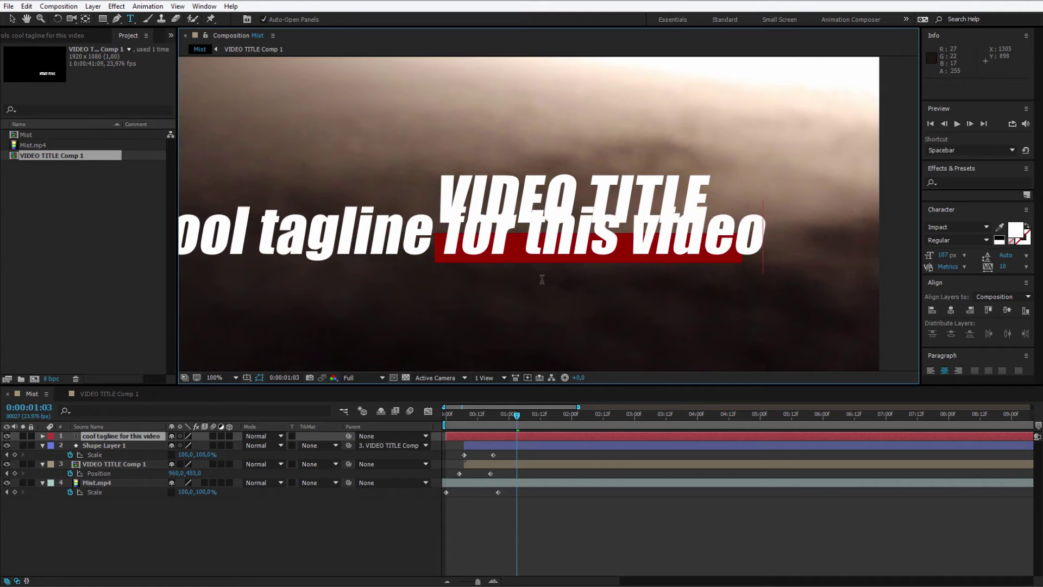
# Step: Change the font of the whole tagline to Jenna Sue
pyautogui.hotkey('ctrl', 'a')
pyautogui.click(955, 227)
pyautogui.press('Down')
pyautogui.press('Down')
pyautogui.press('Down')
pyautogui.press('Down')
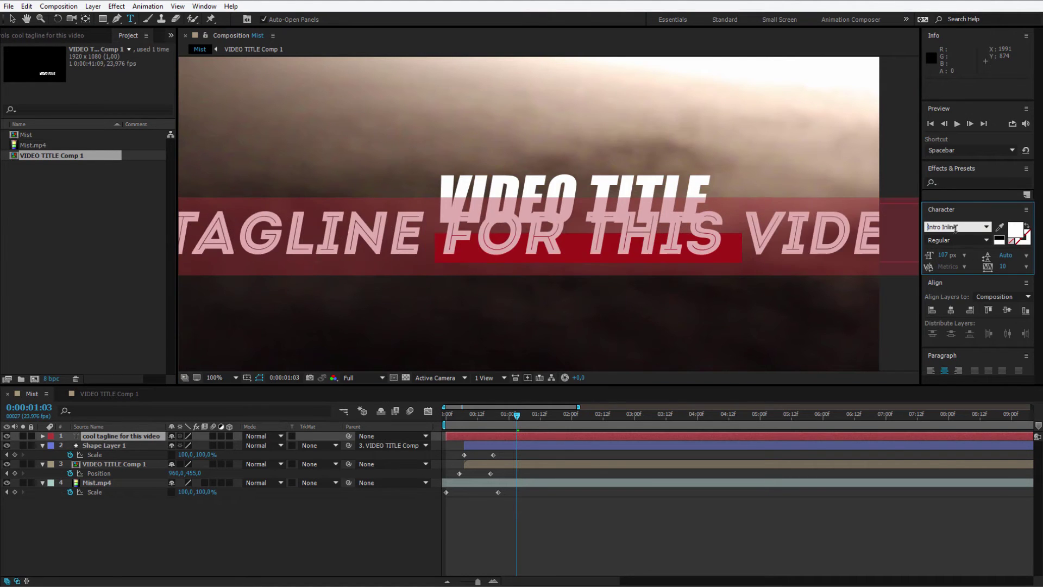
pyautogui.press('Down')
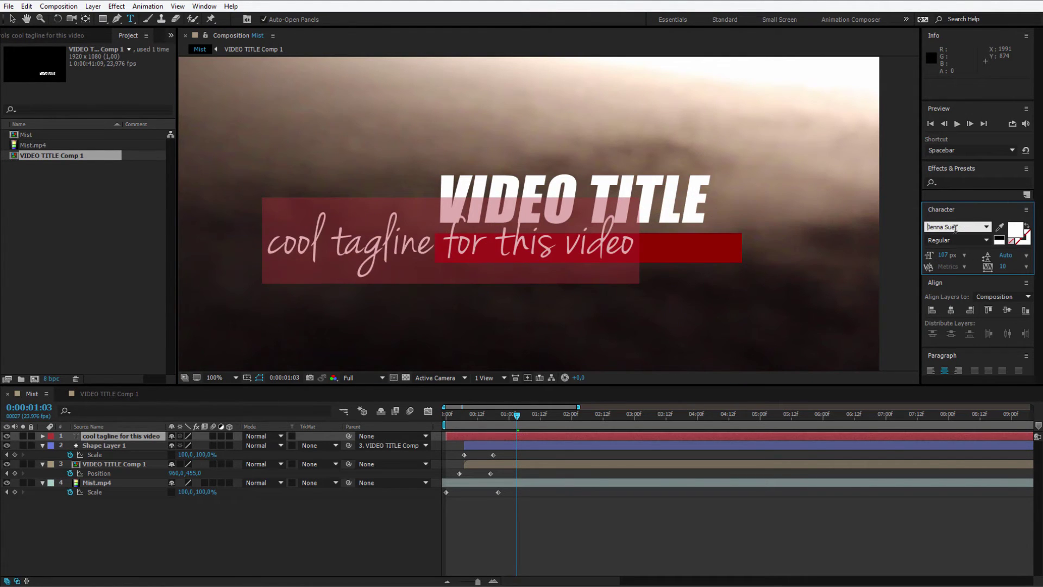
# Step: Set the tagline's font size to 54 px and place it on the red bar, starting near the bar's left end
pyautogui.moveTo(373, 247); pyautogui.dragTo(530, 258)
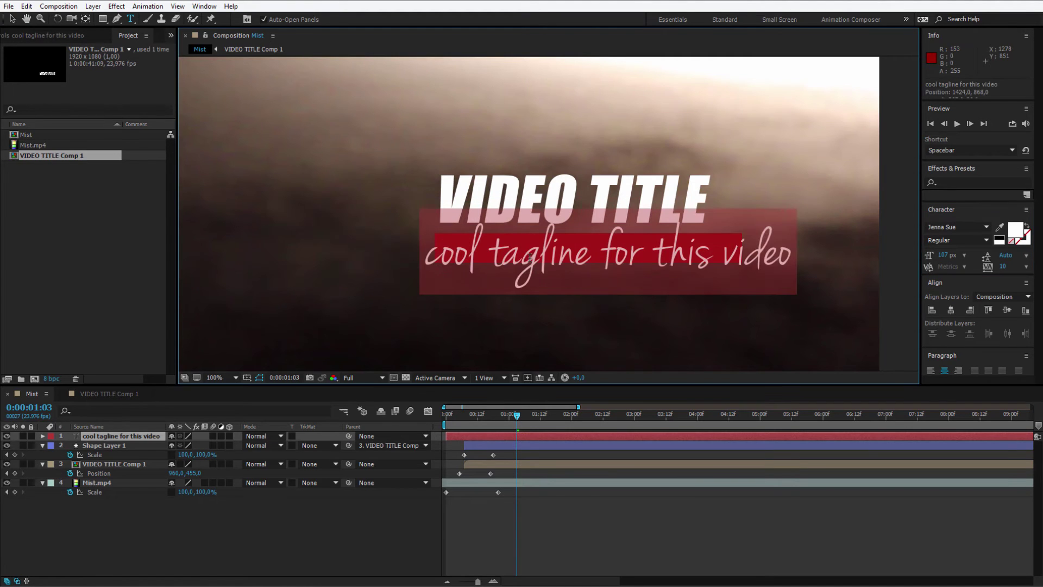
pyautogui.moveTo(941, 255); pyautogui.dragTo(918, 255)
pyautogui.click(12, 19)
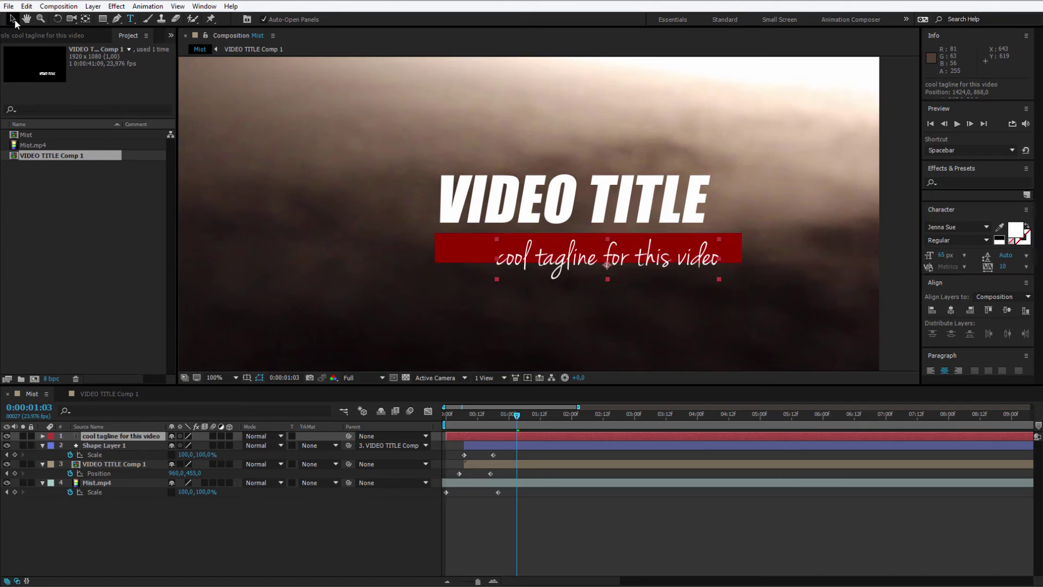
pyautogui.moveTo(570, 266); pyautogui.dragTo(520, 266)
pyautogui.moveTo(516, 414); pyautogui.dragTo(524, 415)
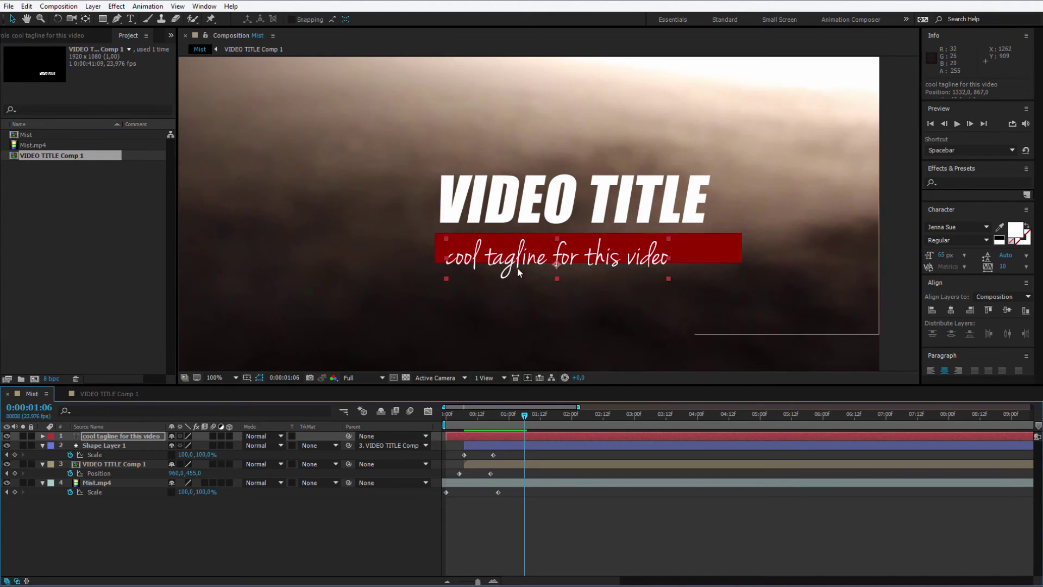
pyautogui.moveTo(949, 260); pyautogui.dragTo(943, 257)
pyautogui.moveTo(567, 259); pyautogui.dragTo(557, 249)
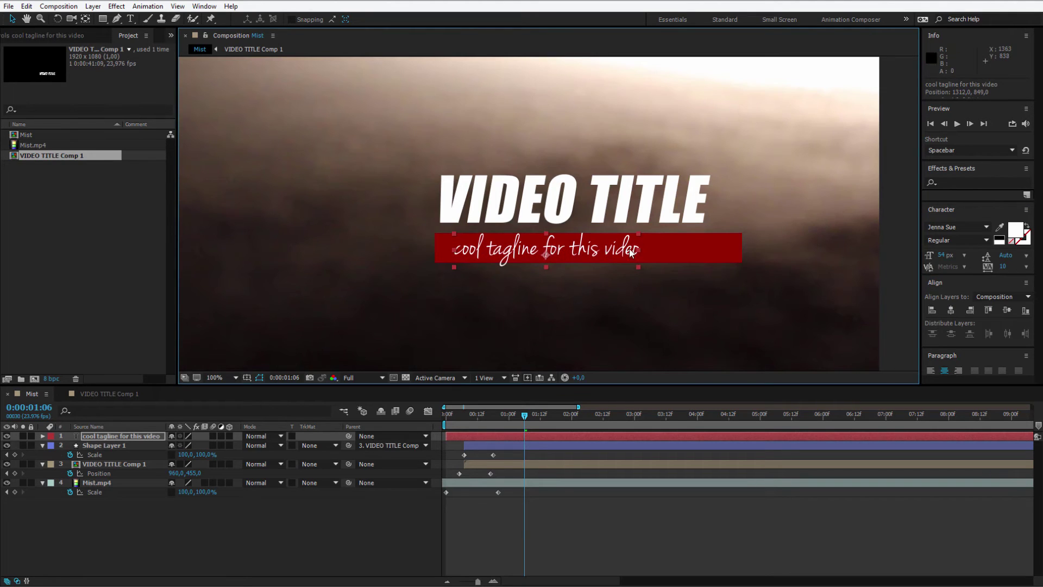
# Step: At 0:00:00:18, stretch the red bar downward to a vertical scale of about 126% and nudge it slightly left
pyautogui.click(109, 444)
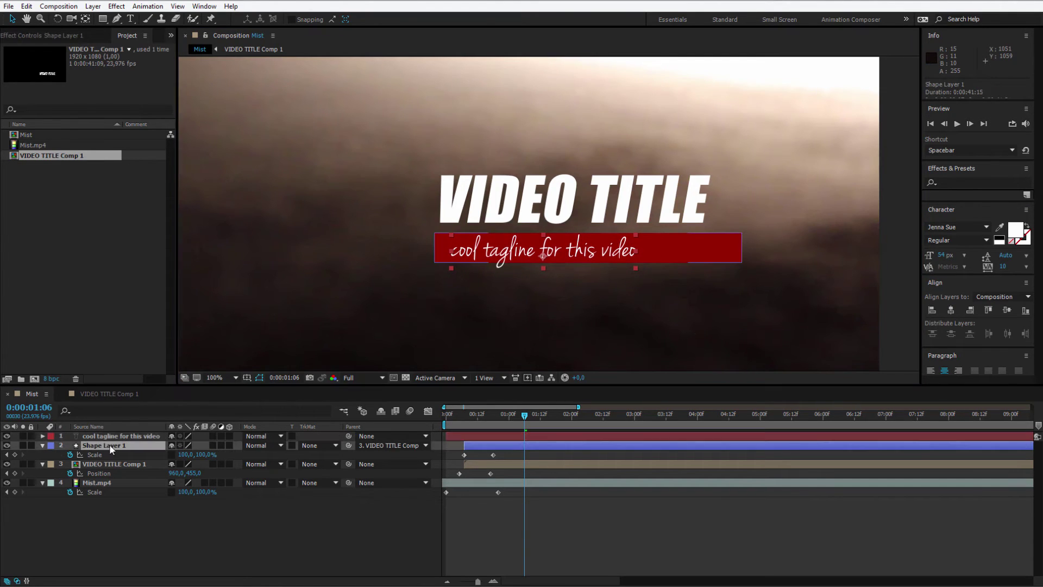
pyautogui.moveTo(500, 421); pyautogui.dragTo(492, 418)
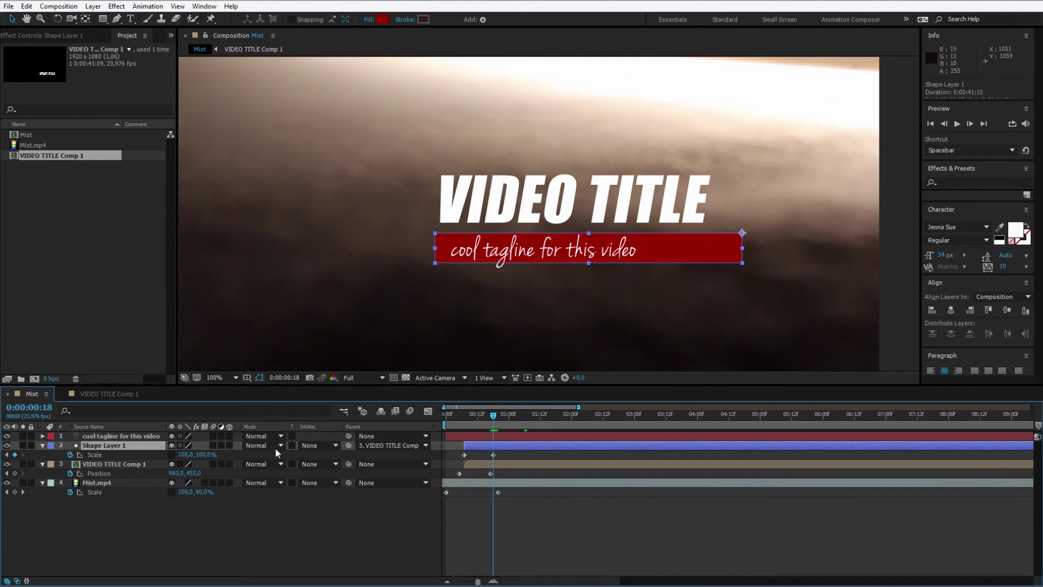
pyautogui.hotkey('ctrl', 'z')
pyautogui.moveTo(588, 264); pyautogui.dragTo(589, 271)
pyautogui.press('Left')
pyautogui.press('Left')
pyautogui.press('Left')
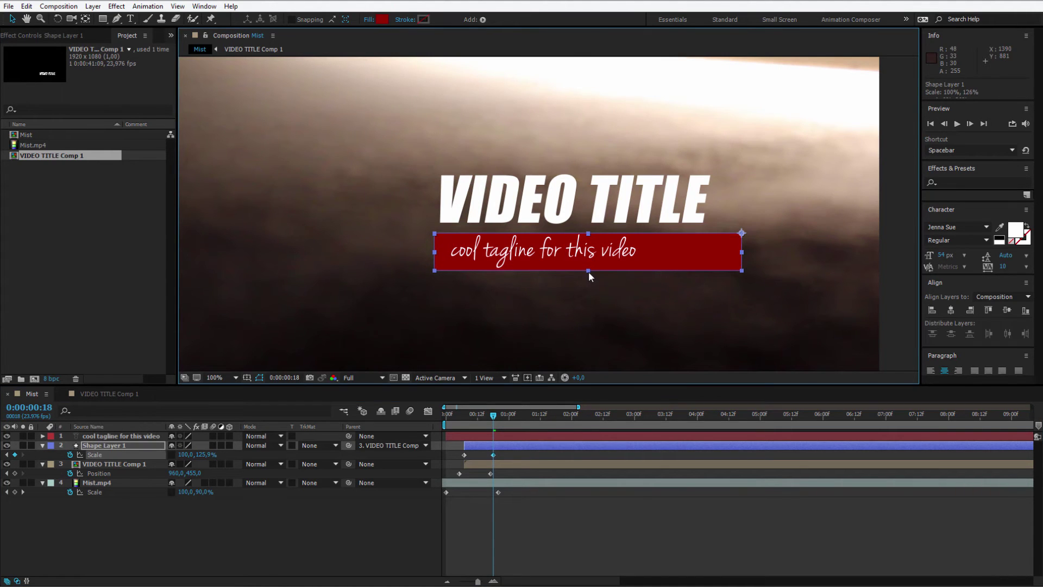
# Step: Capitalize the tagline to read "Cool tagline for this video" and lower it slightly to position 1307, 856
pyautogui.doubleClick(133, 437)
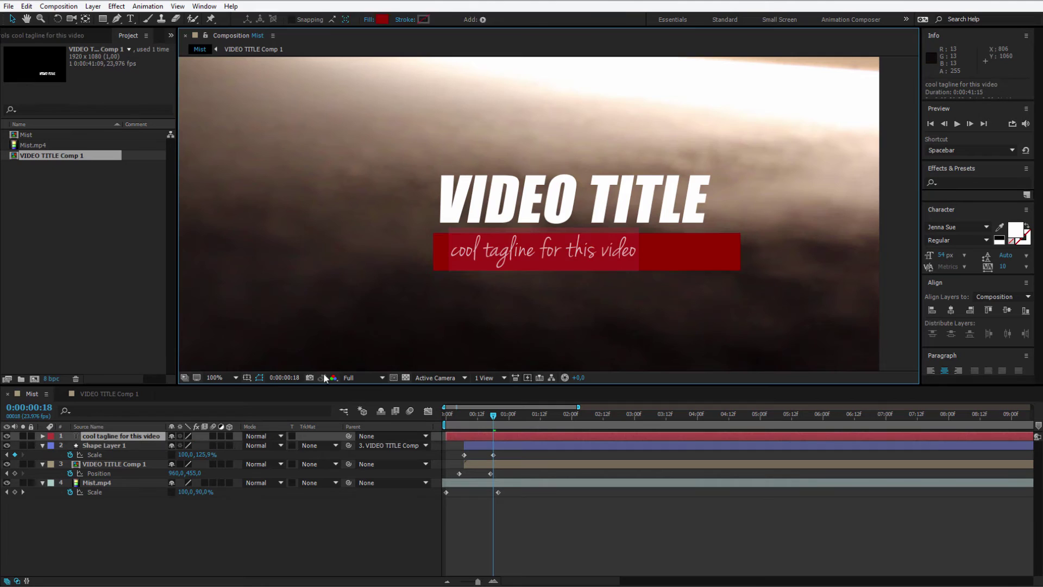
pyautogui.moveTo(460, 255); pyautogui.dragTo(436, 255)
pyautogui.write('C')
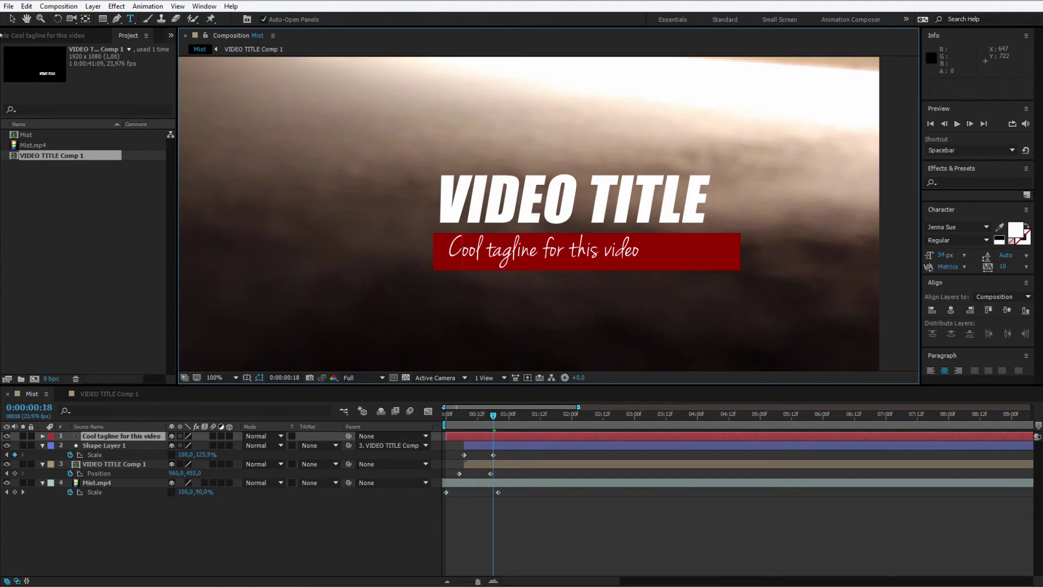
pyautogui.press('Escape')
pyautogui.press('v')
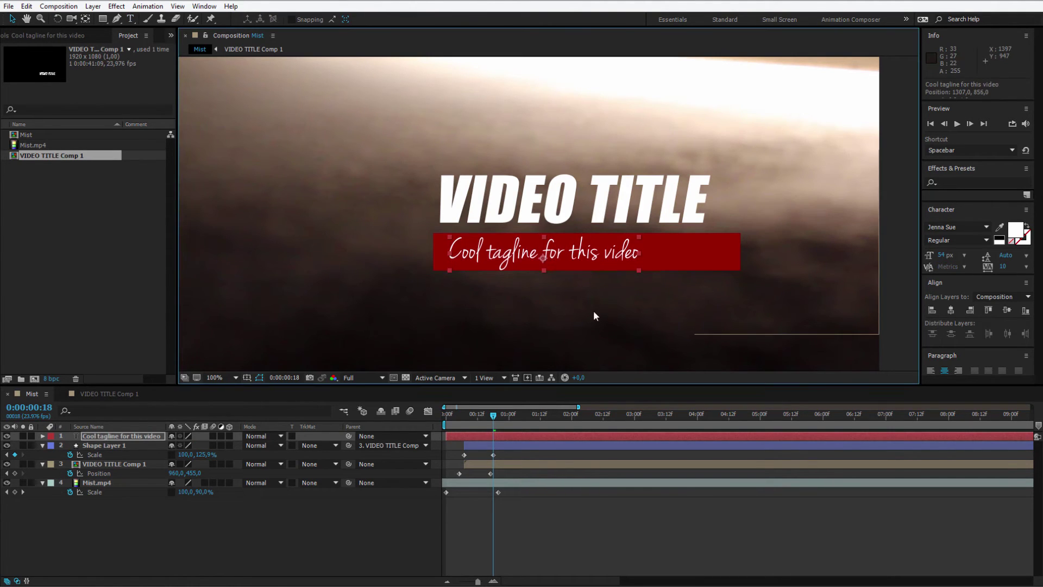
# Step: Parent the tagline layer to VIDEO TITLE Comp 1 and, at 0:00:01:10, move the tagline up over the VIDEO TITLE text
pyautogui.click(427, 526)
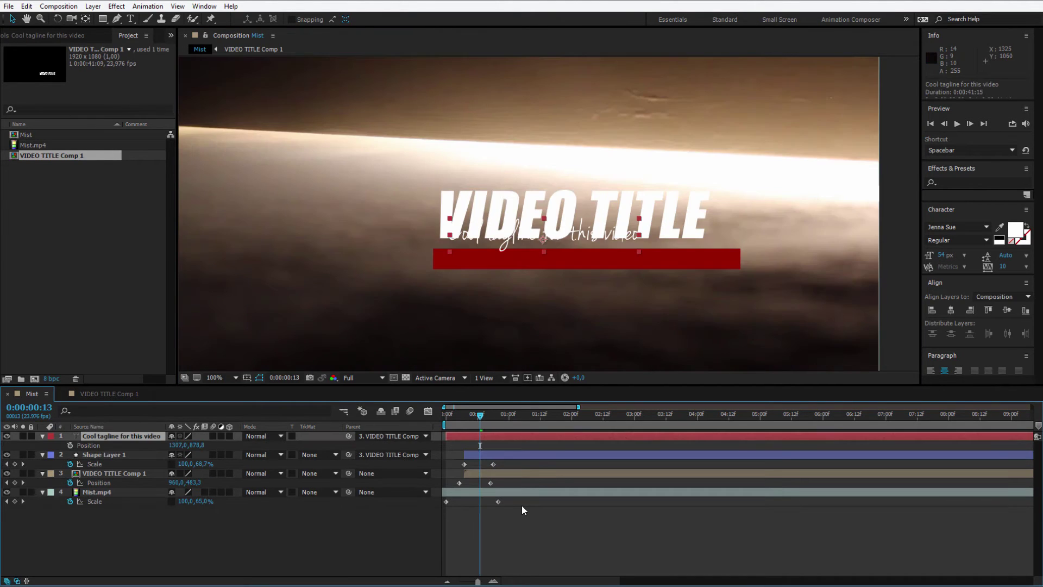
pyautogui.moveTo(500, 415); pyautogui.dragTo(535, 415)
pyautogui.moveTo(545, 230)
pyautogui.mouseDown()
pyautogui.moveTo(542, 253)
pyautogui.moveTo(543, 218)
pyautogui.mouseUp()
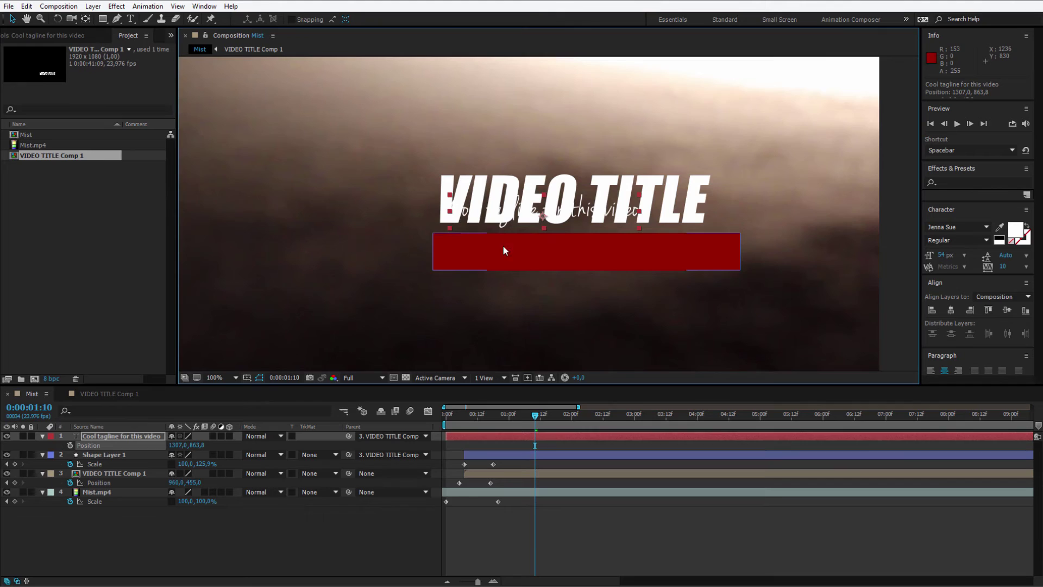
pyautogui.click(421, 436)
pyautogui.click(409, 488)
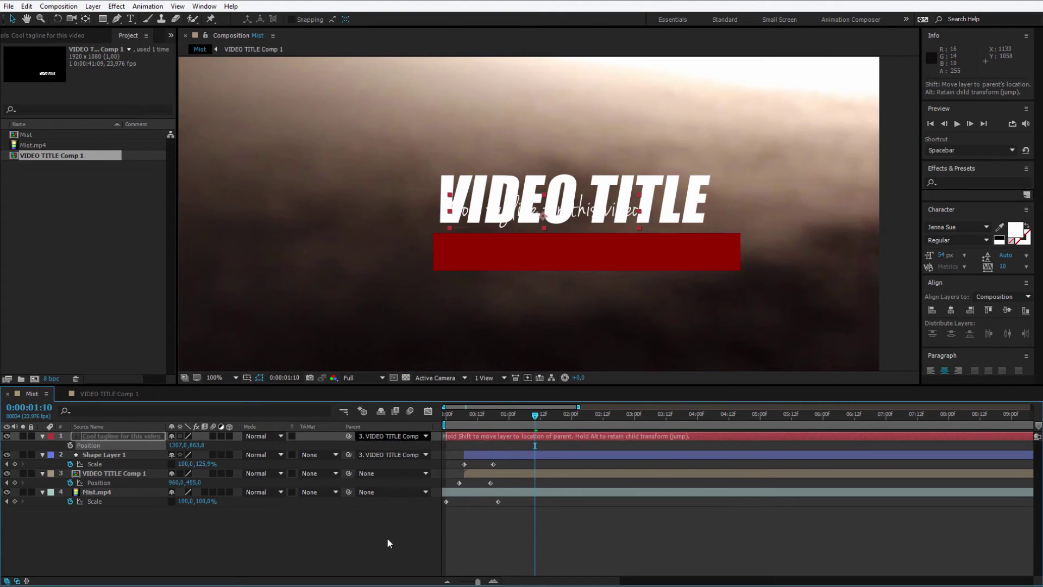
pyautogui.click(386, 537)
pyautogui.click(518, 436)
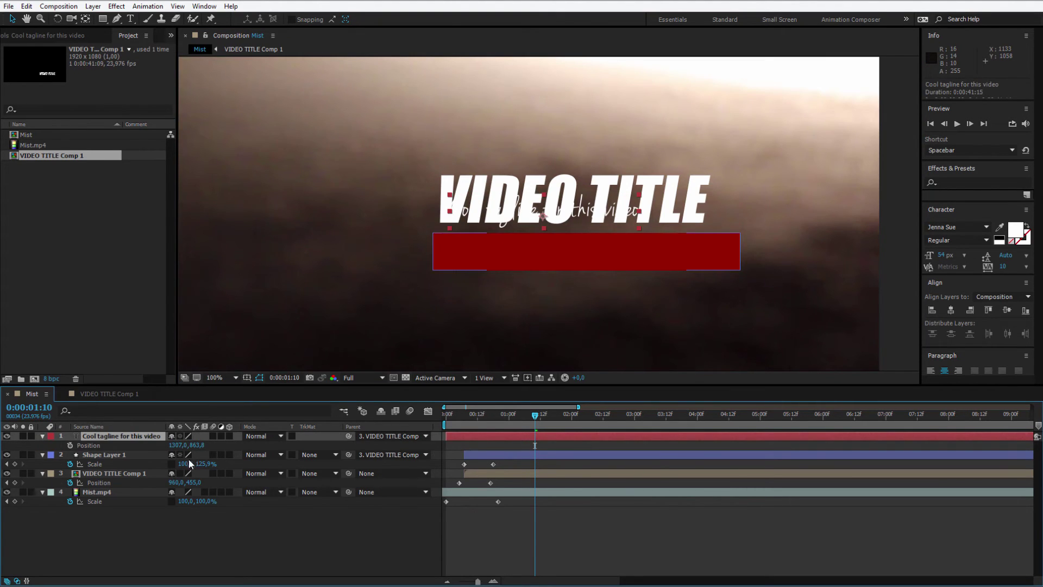
# Step: Keyframe the tagline's position at 0:00:01:10, and move it down onto the red bar at 0:00:01:21, to 1307, 938.8
pyautogui.click(70, 444)
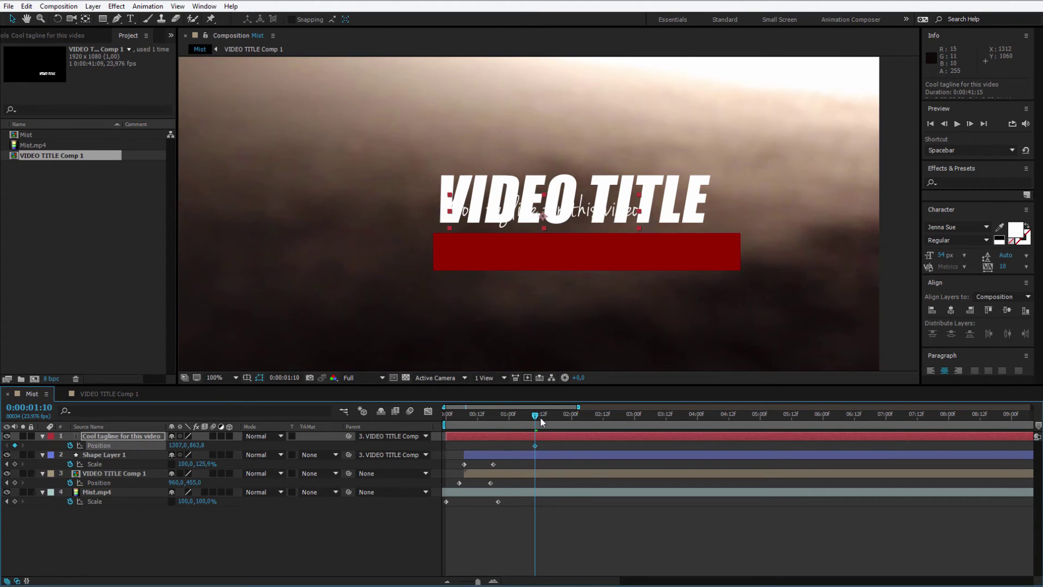
pyautogui.moveTo(540, 416); pyautogui.dragTo(563, 419)
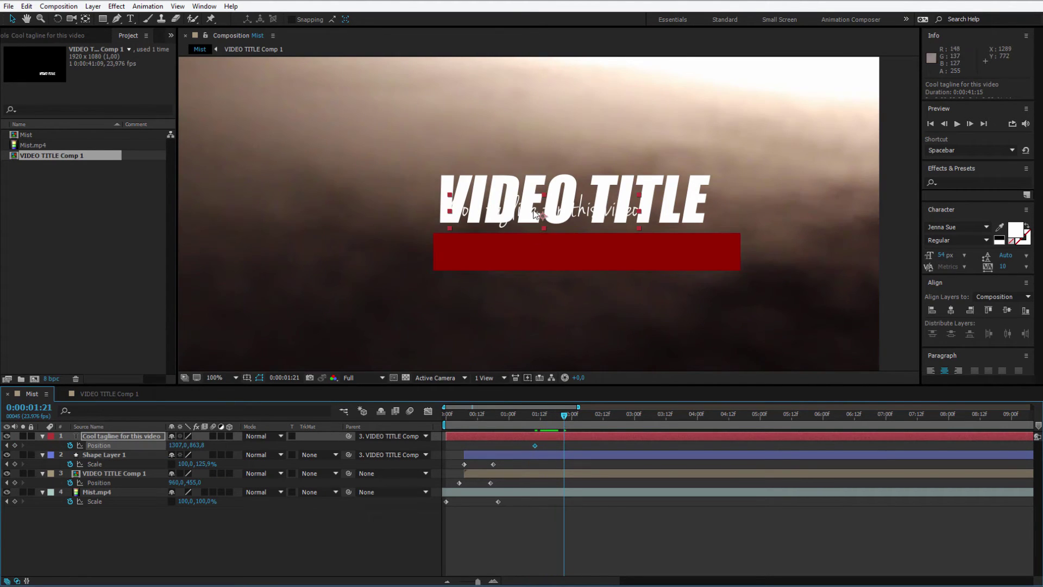
pyautogui.hotkey('alt', 'shift', 'p')
pyautogui.moveTo(534, 213); pyautogui.dragTo(533, 256)
pyautogui.press('Up')
pyautogui.press('Up')
pyautogui.press('Up')
pyautogui.press('Up')
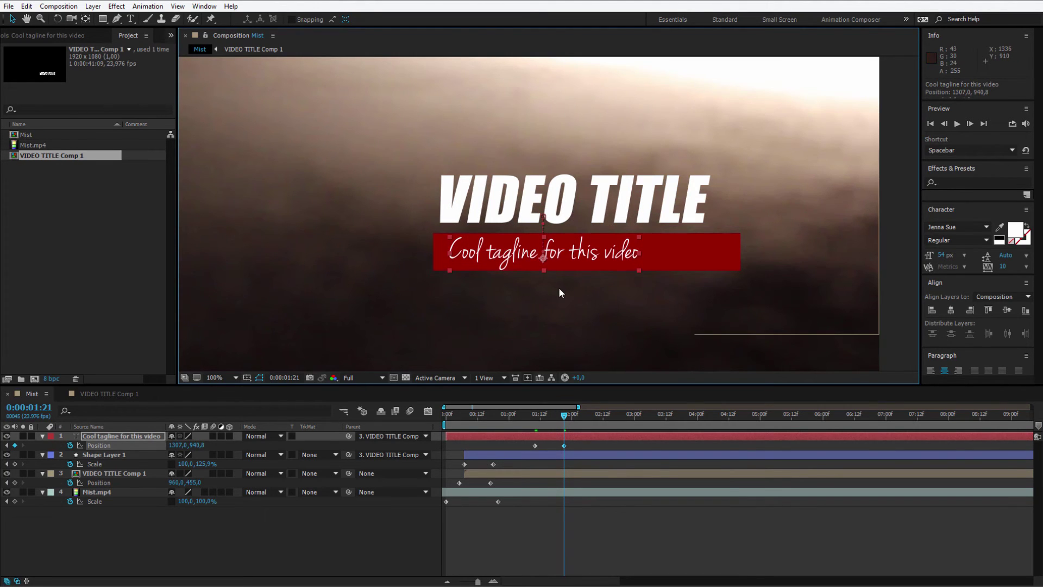
# Step: Shift both tagline position keyframes to start at 0:00:00:11 and preview the animation
pyautogui.moveTo(575, 438); pyautogui.dragTo(466, 448)
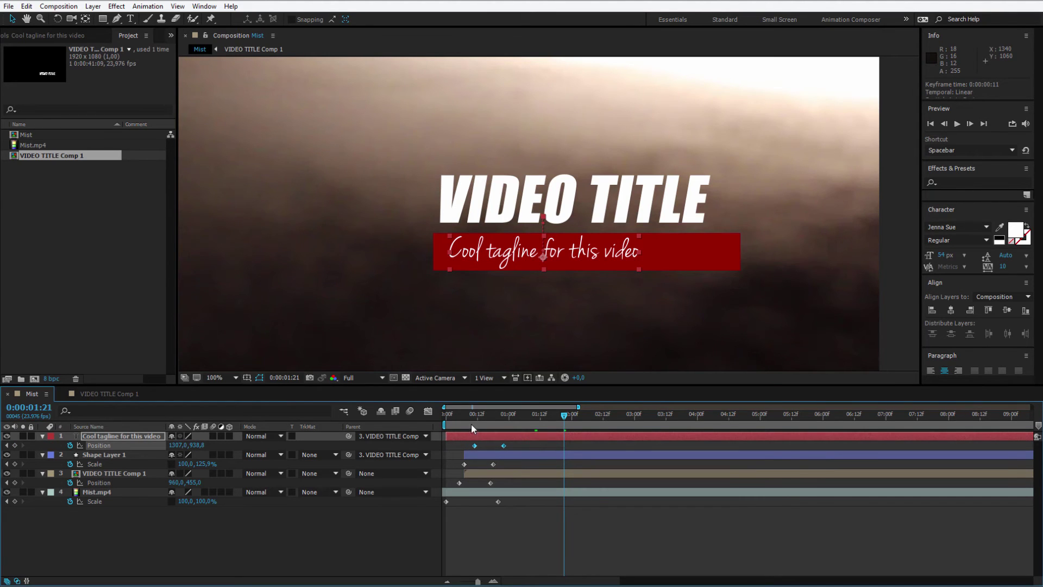
pyautogui.click(454, 417)
pyautogui.press('space')
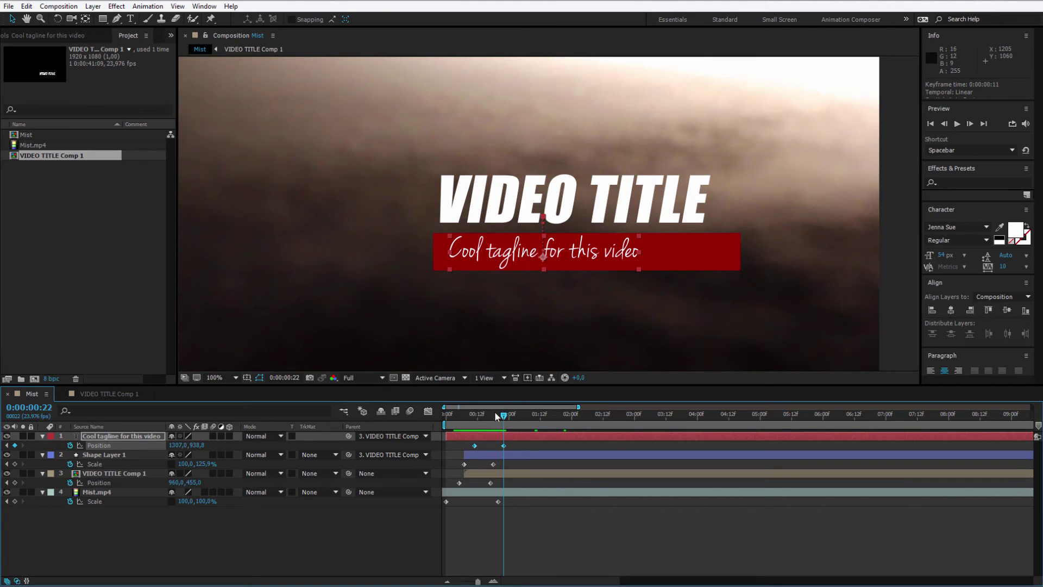
# Step: Duplicate the red bar shape layer above the tagline and set the tagline's track matte to Alpha Matte "Shape Layer 2"
pyautogui.click(468, 455)
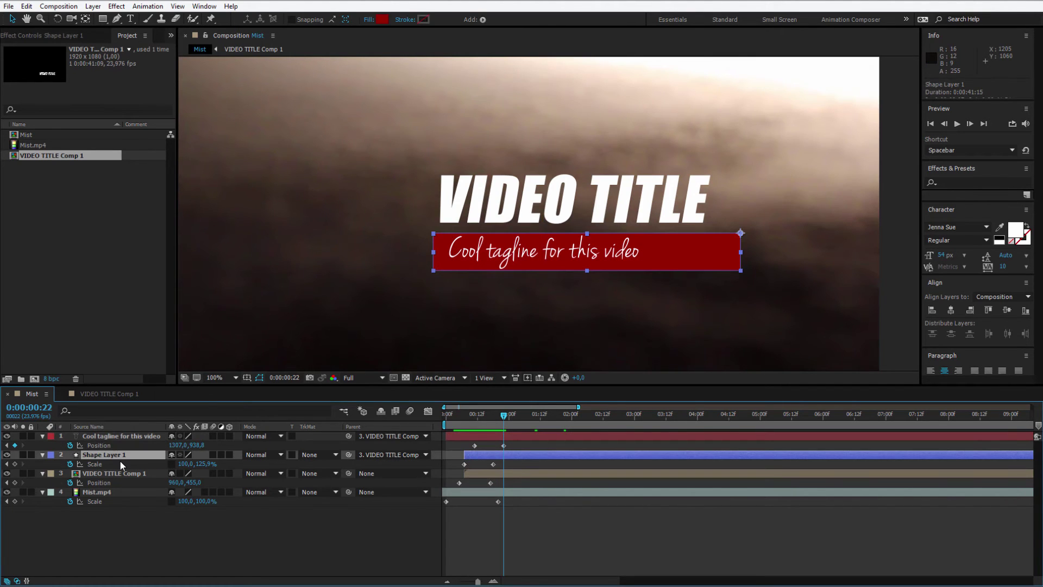
pyautogui.hotkey('ctrl', 'd')
pyautogui.moveTo(114, 458); pyautogui.dragTo(118, 433)
pyautogui.click(324, 445)
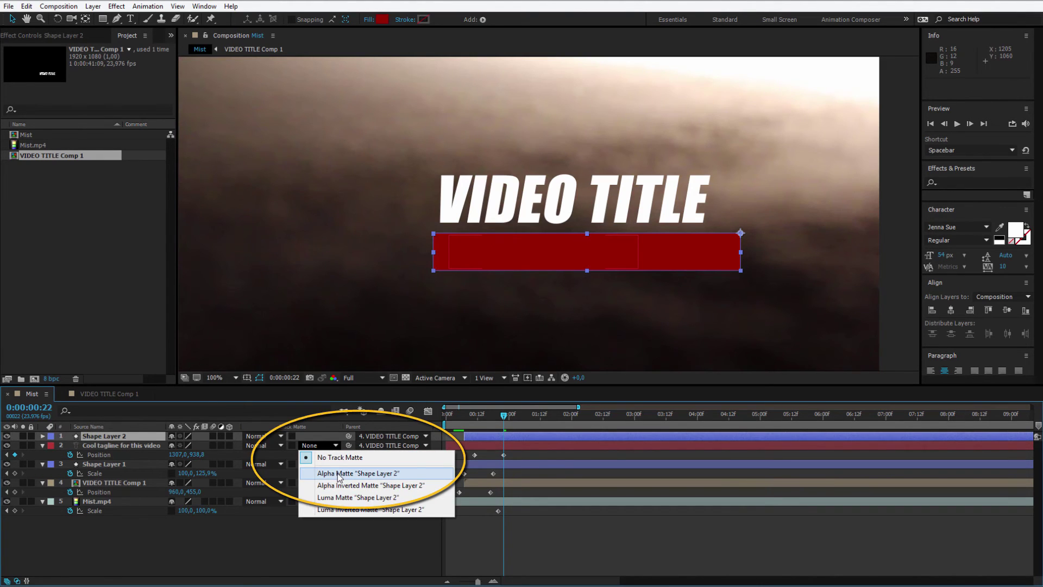
pyautogui.click(329, 474)
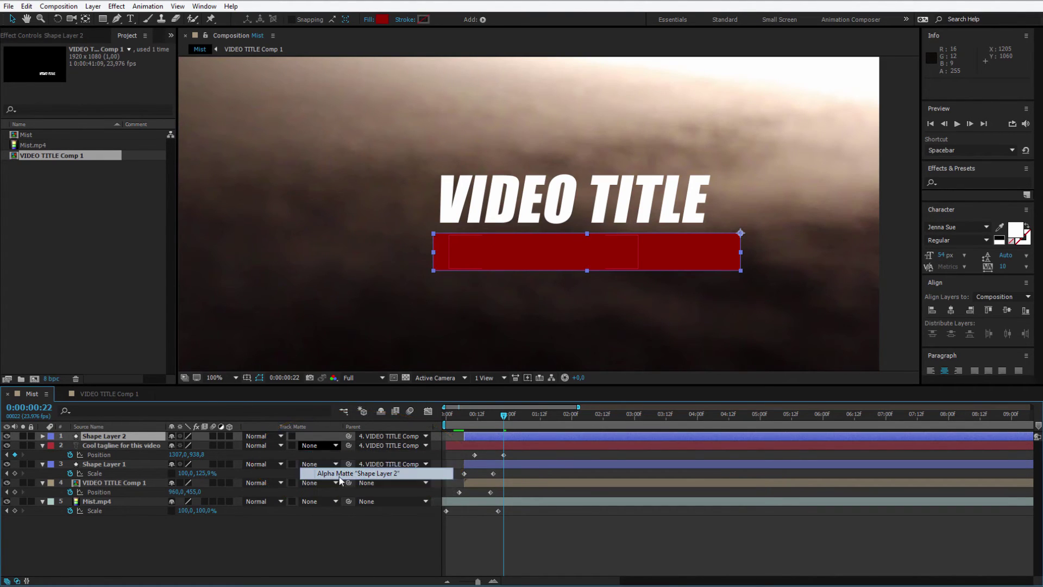
# Step: Preview the matted tagline reveal, and play the whole animation from the start
pyautogui.click(461, 415)
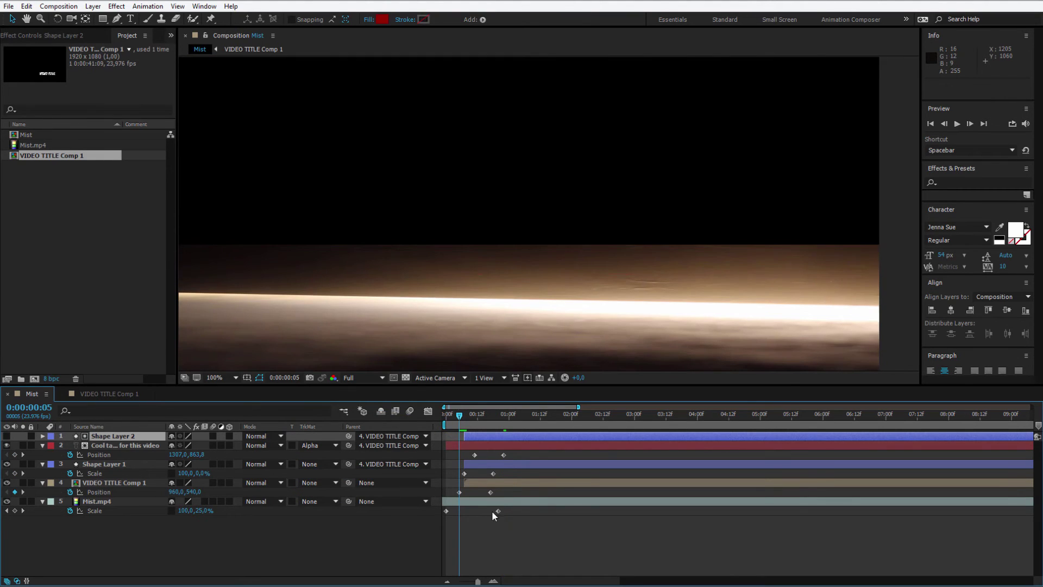
pyautogui.press('space')
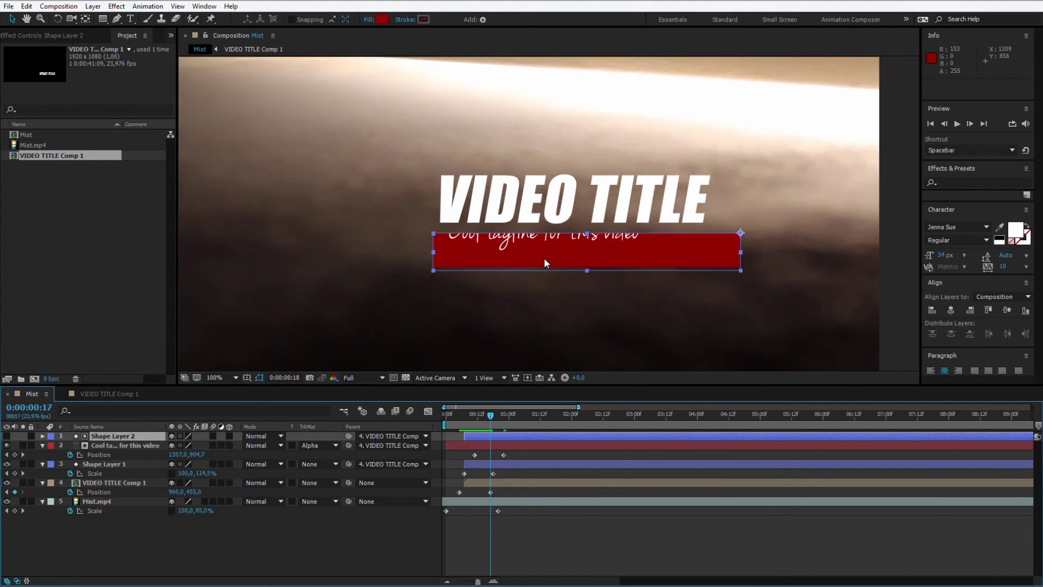
pyautogui.click(7, 436)
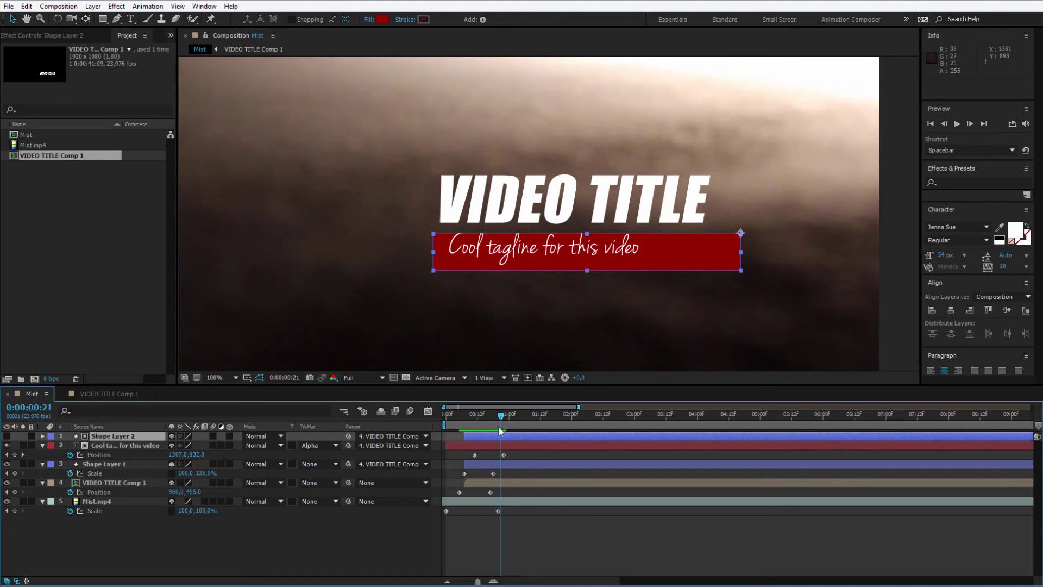
pyautogui.moveTo(461, 419); pyautogui.dragTo(434, 425)
pyautogui.scroll(-2, 547, 272)
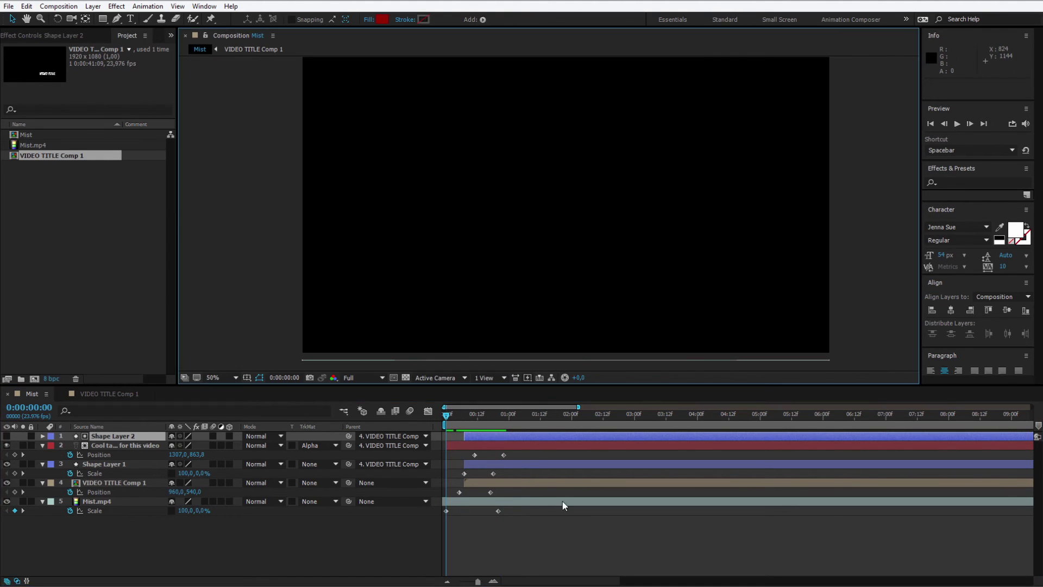
pyautogui.press('space')
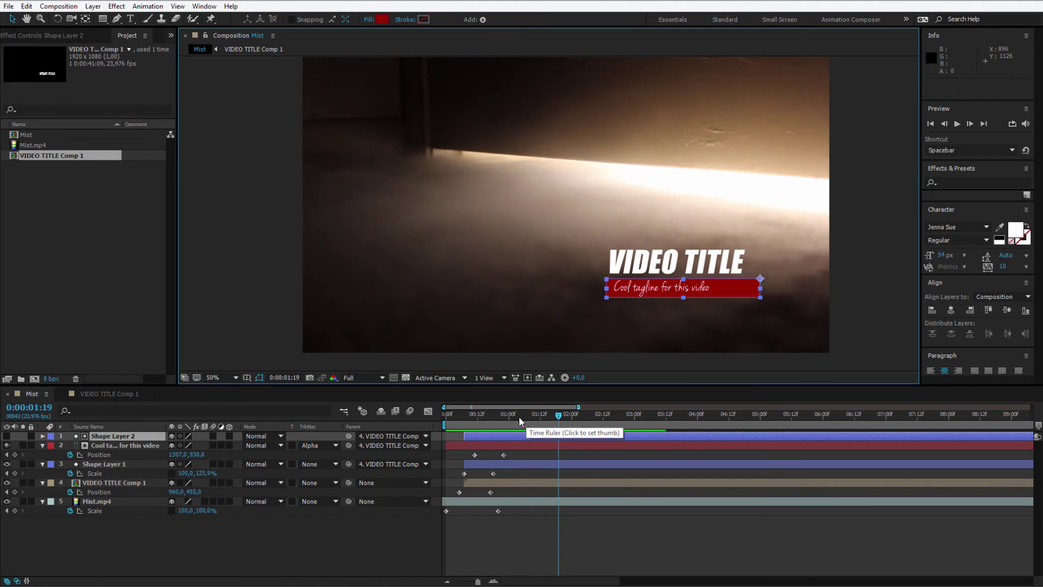
# Step: Apply Easy Ease to all position and scale keyframes of the animated layers and preview from the start
pyautogui.moveTo(519, 416); pyautogui.dragTo(491, 416)
pyautogui.moveTo(530, 517); pyautogui.dragTo(467, 451)
pyautogui.rightClick(474, 455)
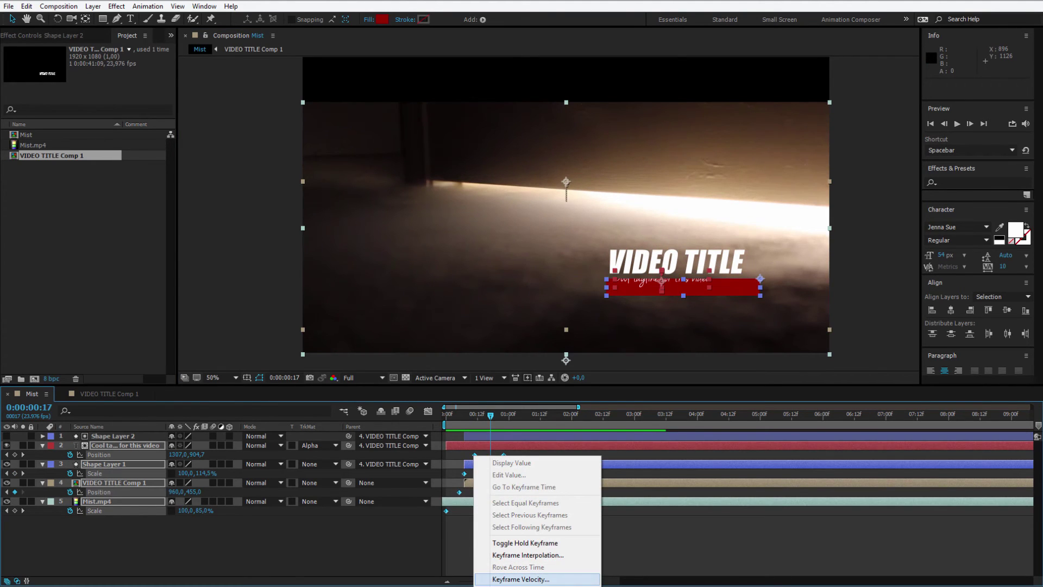
pyautogui.moveTo(535, 584)
pyautogui.click(641, 518)
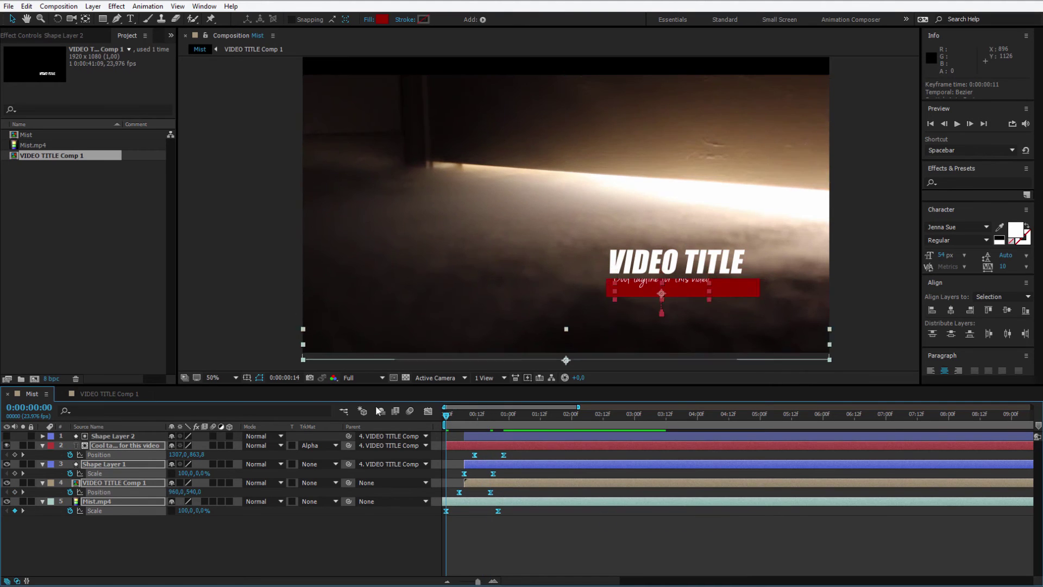
pyautogui.press('Home')
pyautogui.press('space')
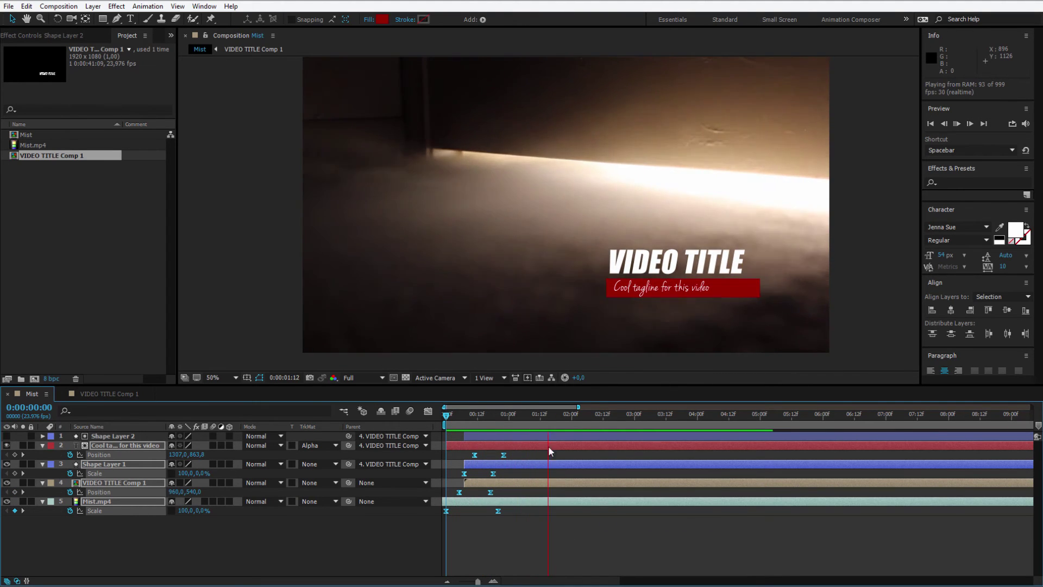
# Step: At 0:00:03:07, add opacity keyframes to Shape Layer 2, the tagline, Shape Layer 1 and VIDEO TITLE Comp 1
pyautogui.moveTo(575, 419); pyautogui.dragTo(652, 417)
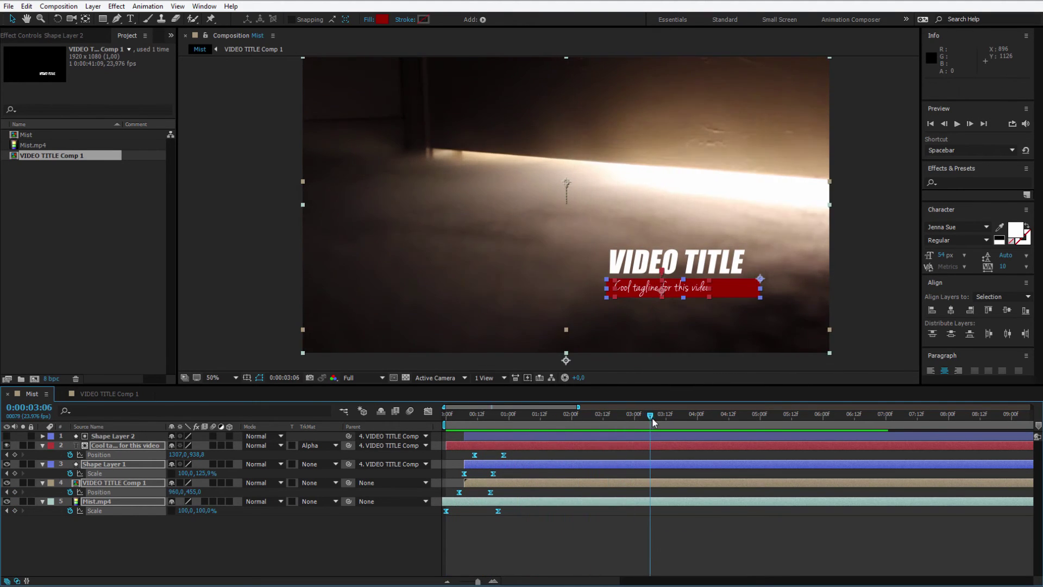
pyautogui.click(114, 436)
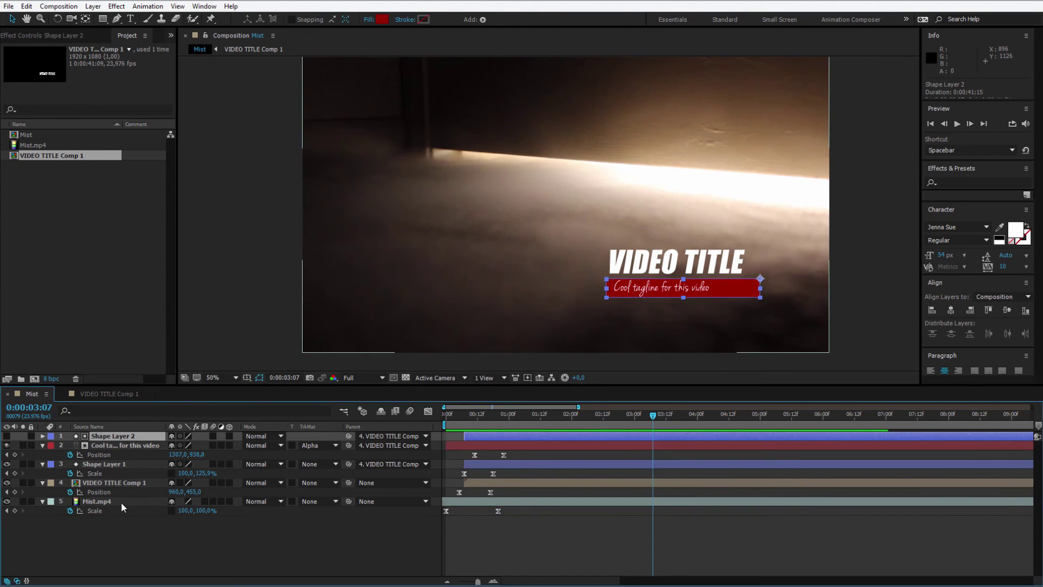
pyautogui.keyDown('shift'); pyautogui.click(109, 482); pyautogui.keyUp('shift')
pyautogui.click(42, 500)
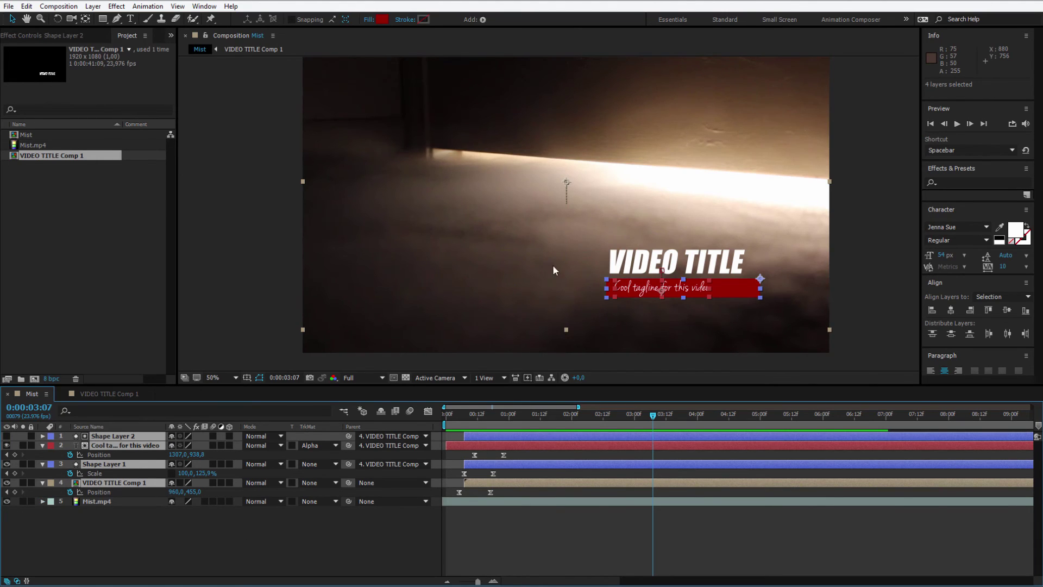
pyautogui.press('t')
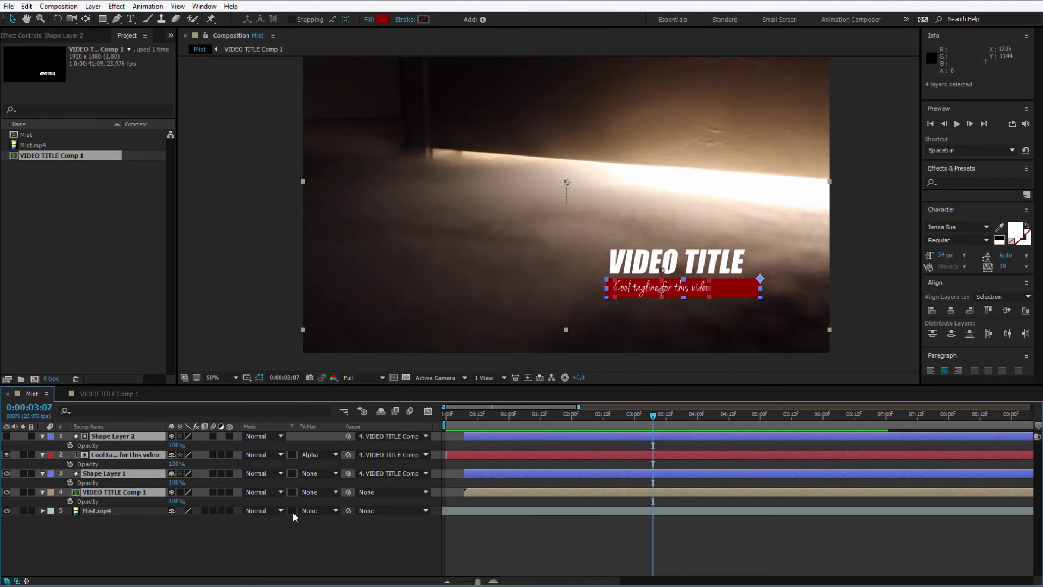
pyautogui.click(70, 445)
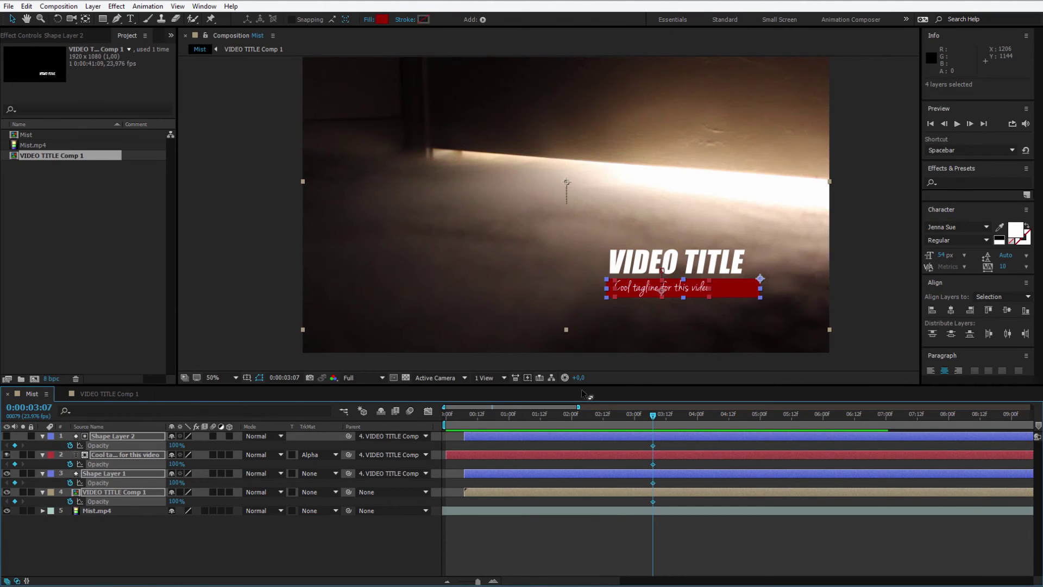
# Step: At 0:00:03:18, set the opacity of all four title layers to 0% and play on from there
pyautogui.moveTo(654, 419); pyautogui.dragTo(682, 417)
pyautogui.moveTo(178, 447); pyautogui.dragTo(98, 447)
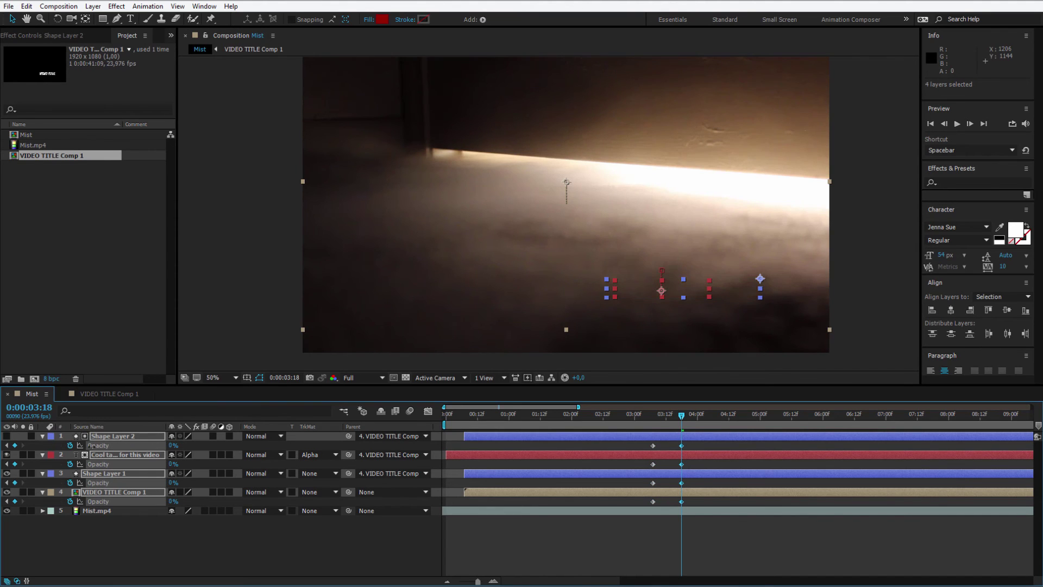
pyautogui.press('space')
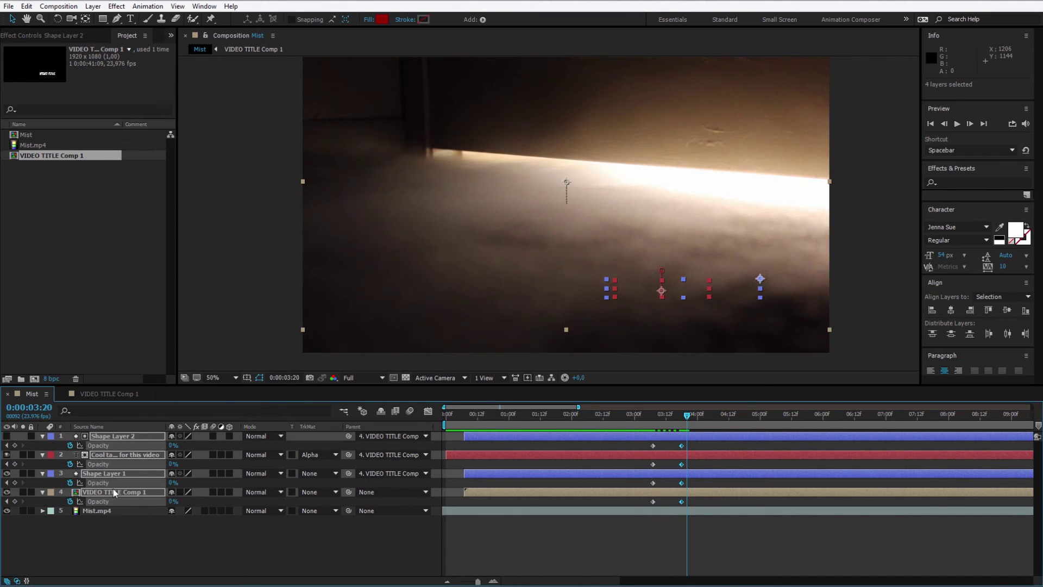
# Step: Pre-compose the four title layers, without Mist.mp4, into a new composition named "Title Thingy"
pyautogui.click(117, 491)
pyautogui.click(111, 535)
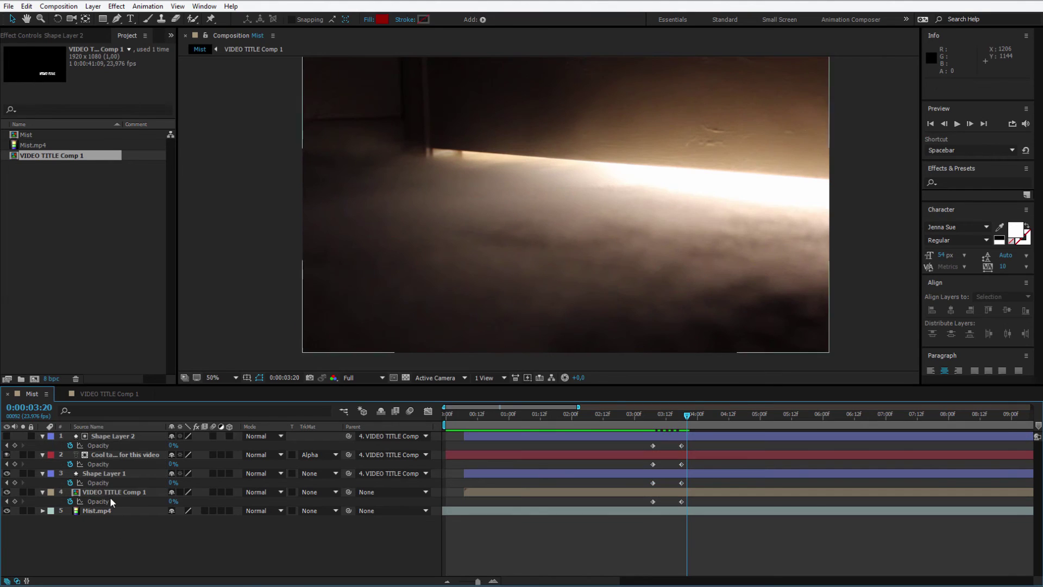
pyautogui.click(110, 492)
pyautogui.keyDown('shift'); pyautogui.click(128, 436); pyautogui.keyUp('shift')
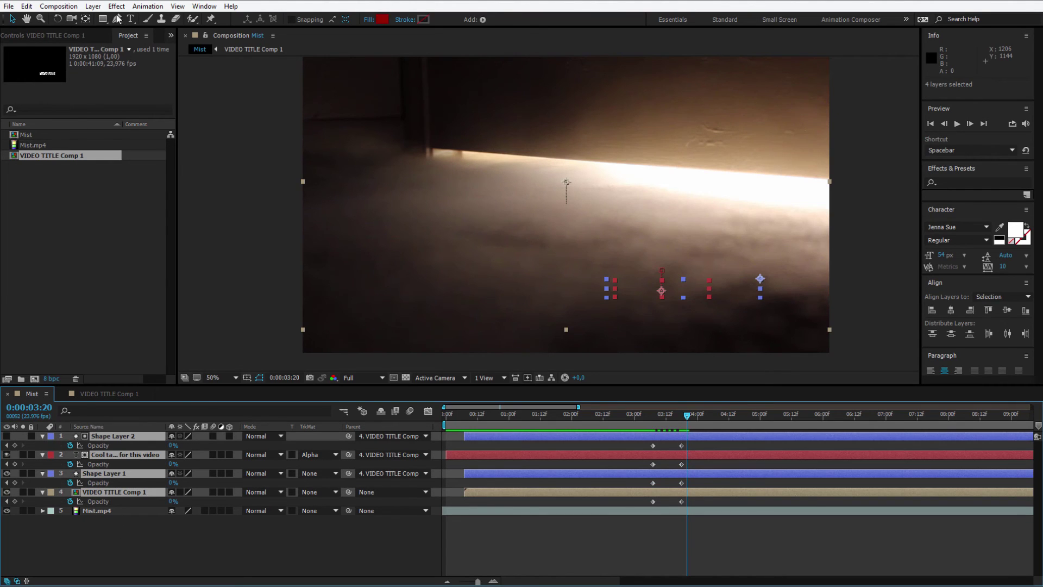
pyautogui.click(90, 9)
pyautogui.click(163, 416)
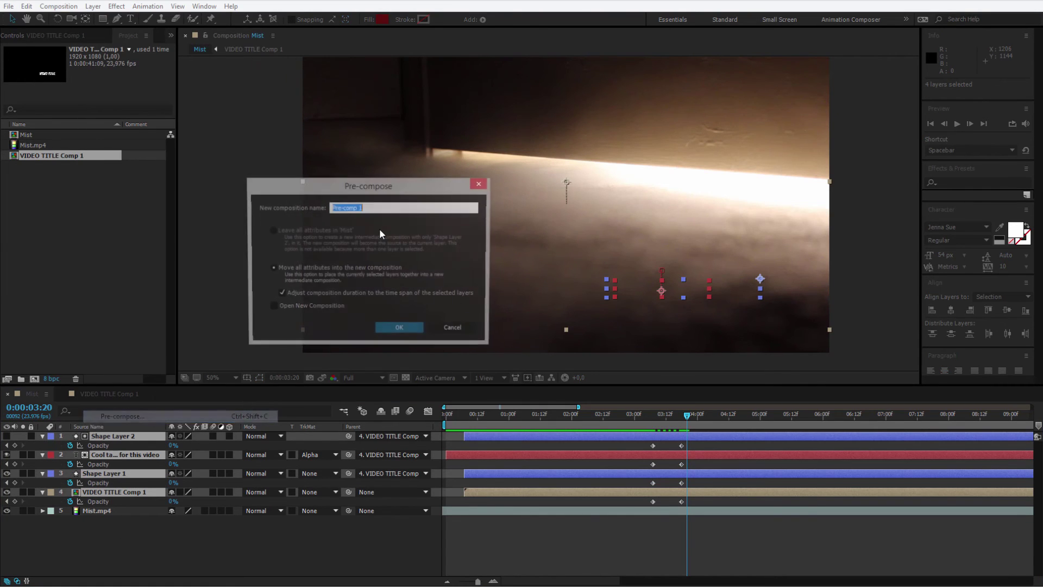
pyautogui.write('Title Thingy')
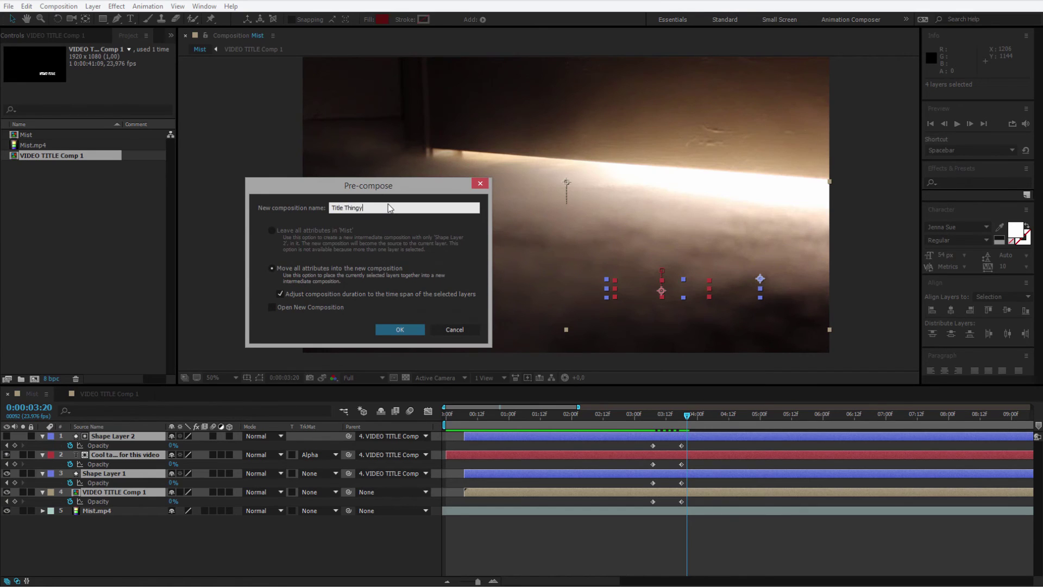
pyautogui.press('Return')
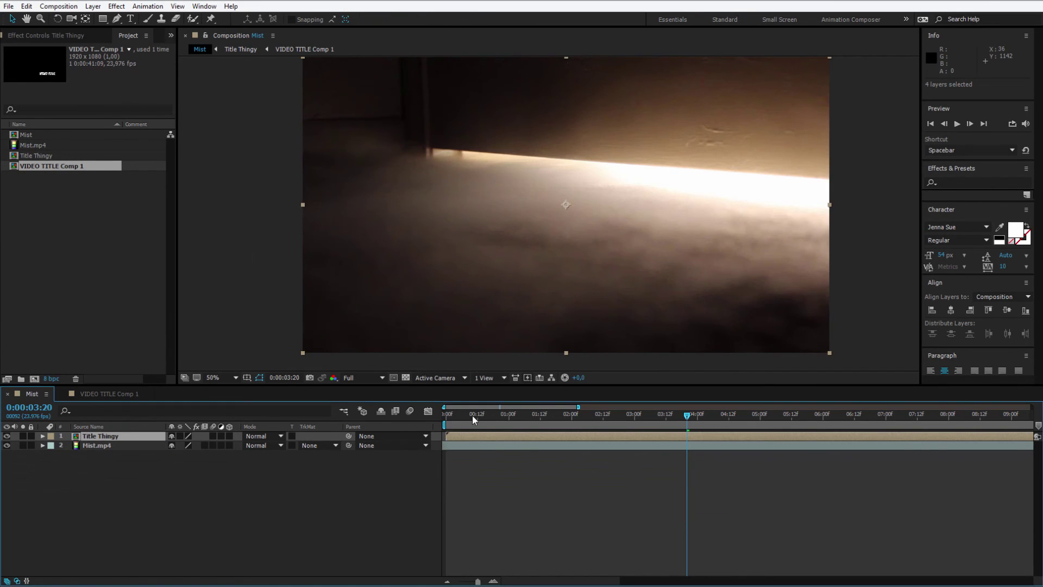
# Step: Play the Mist composition from the start, and stop at 0:00:02:10 to view the full title
pyautogui.moveTo(473, 415); pyautogui.dragTo(334, 403)
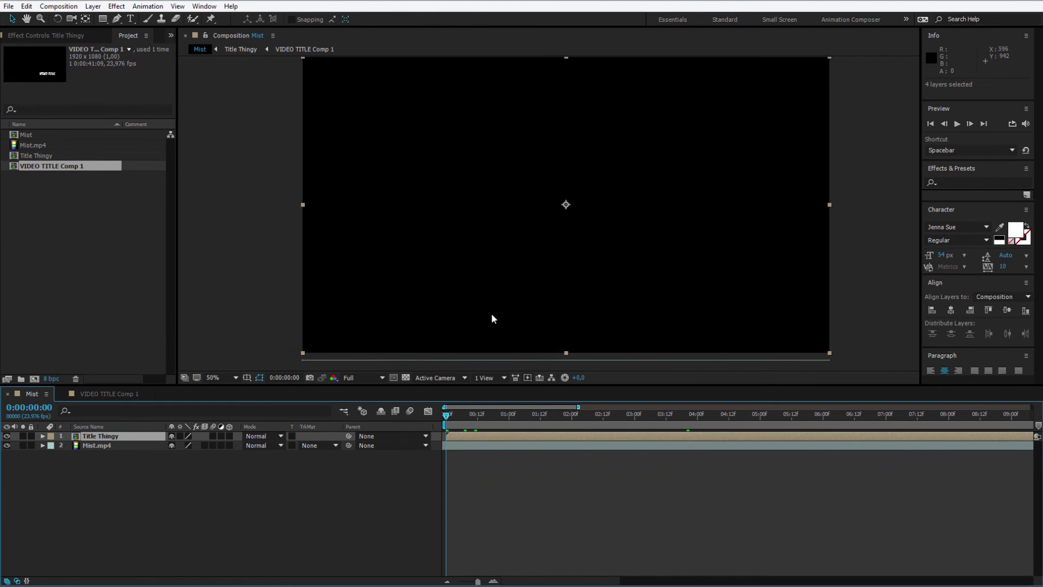
pyautogui.press(',')
pyautogui.press(',')
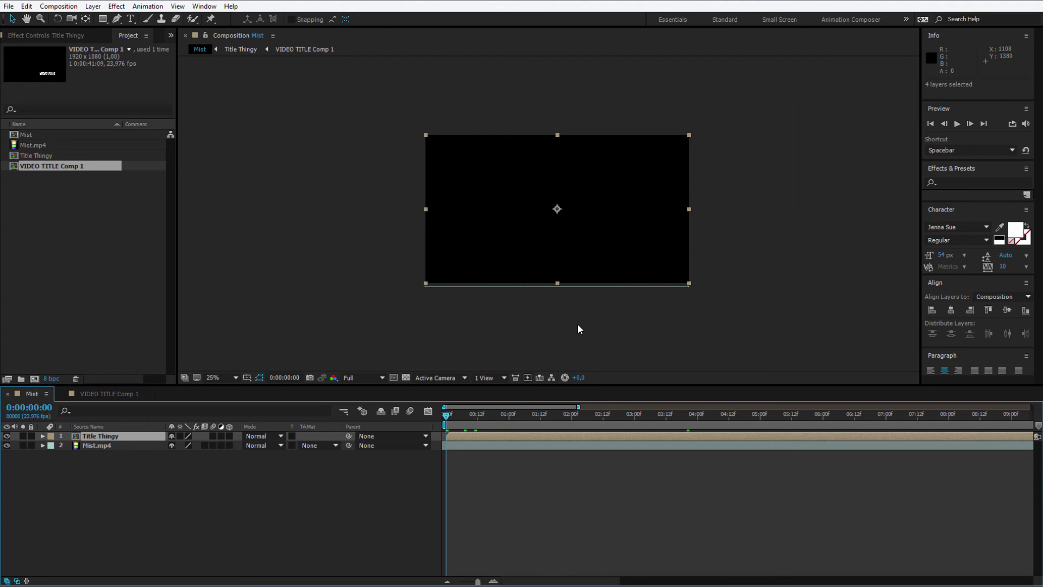
pyautogui.press('space')
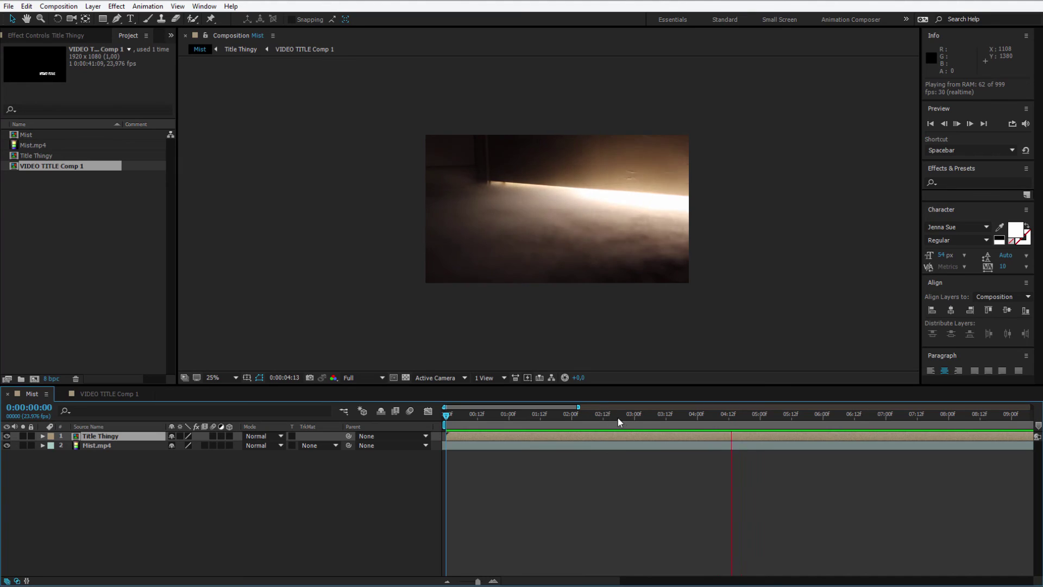
pyautogui.moveTo(618, 417); pyautogui.dragTo(488, 427)
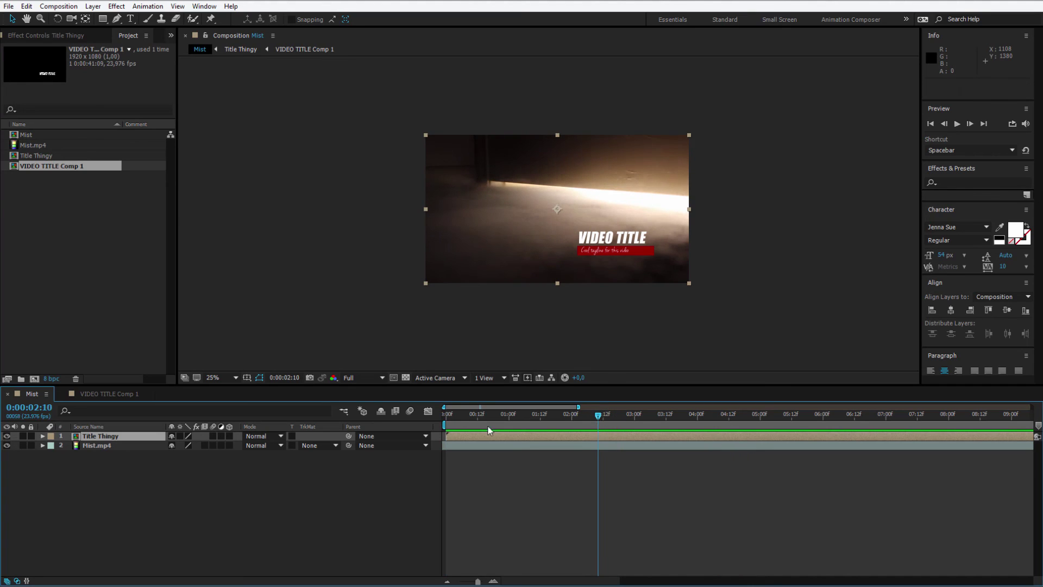
# Step: Open the Title Thingy composition, and select the title text inside its nested VIDEO TITLE Comp 1
pyautogui.doubleClick(93, 438)
pyautogui.click(109, 454)
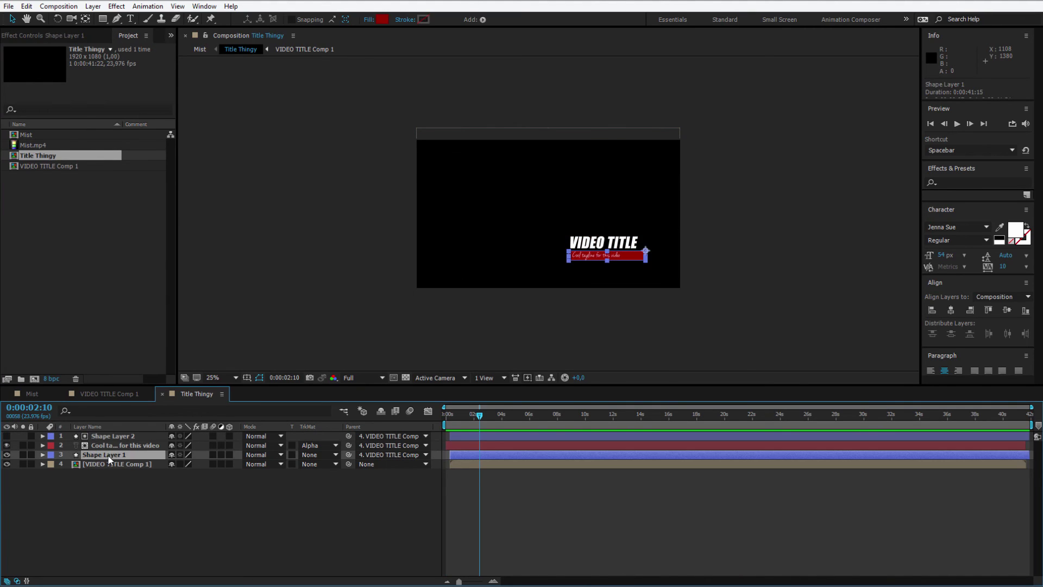
pyautogui.doubleClick(605, 248)
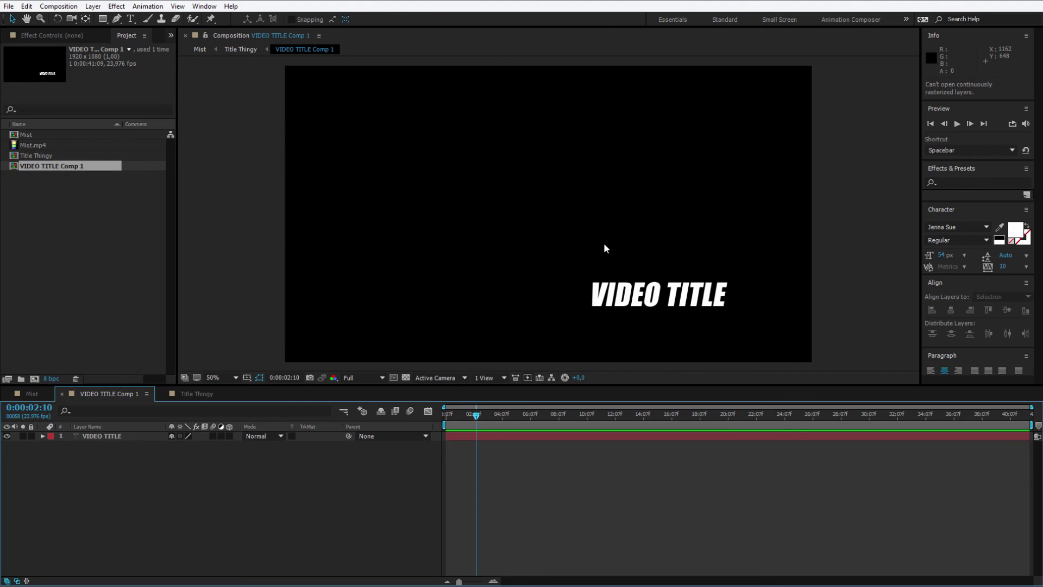
pyautogui.doubleClick(633, 295)
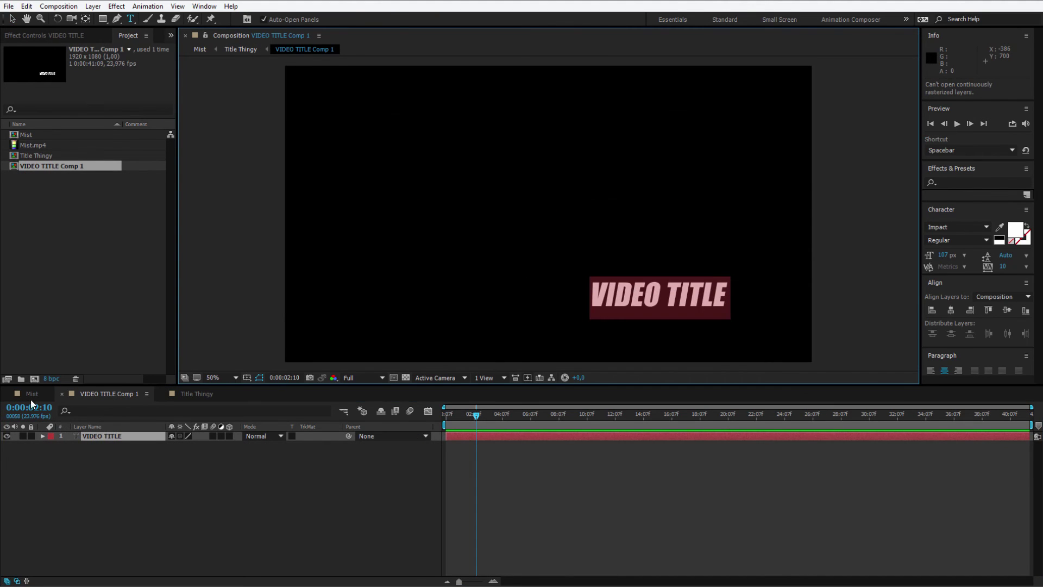
# Step: Return to the Title Thingy composition and select the tagline text layer
pyautogui.click(196, 393)
pyautogui.press('.')
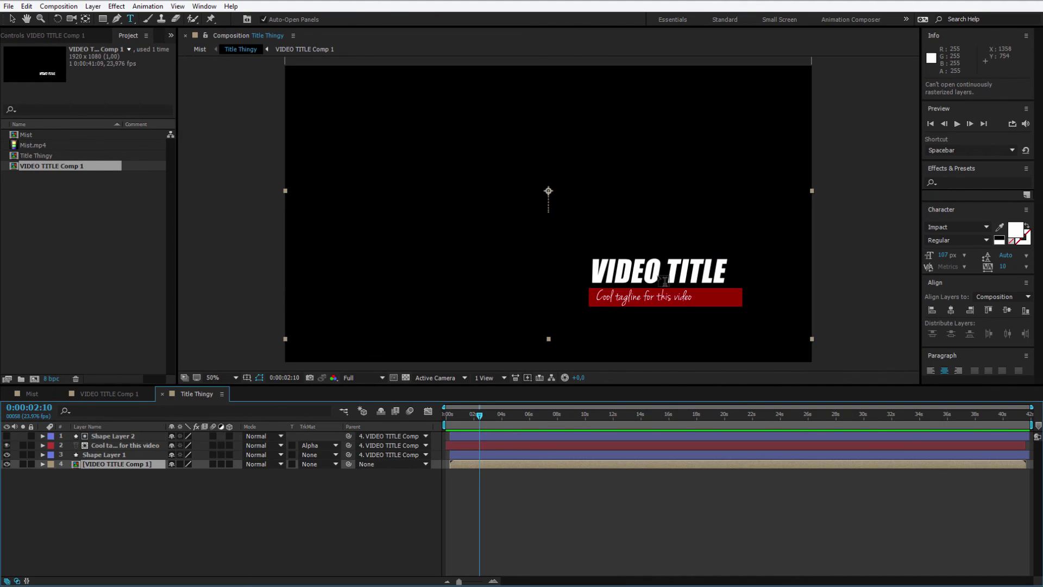
pyautogui.click(645, 296)
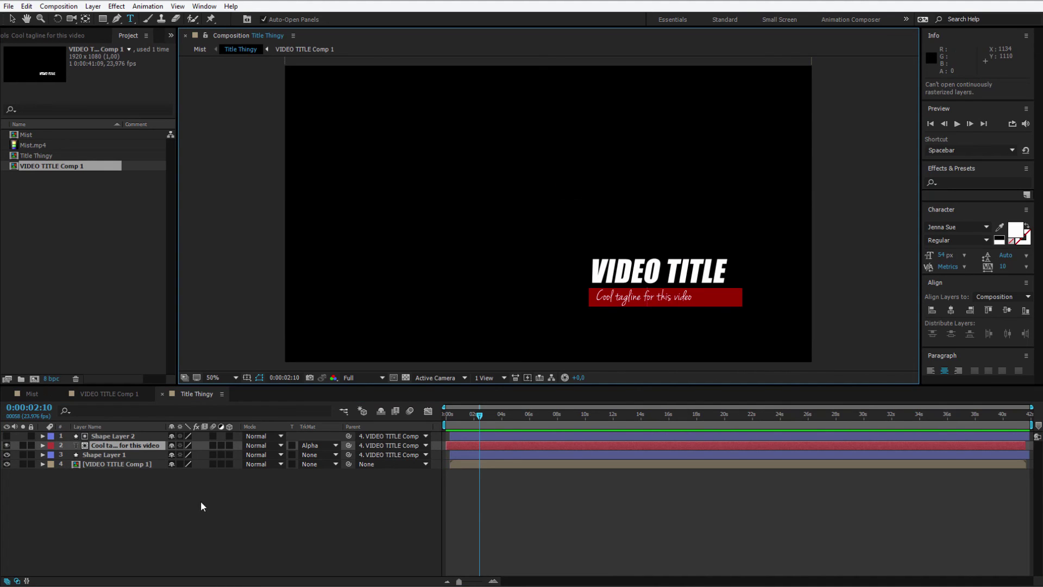
# Step: Change the fill color of Shape Layer 1 and Shape Layer 2 to turquoise 00CBDD
pyautogui.click(126, 456)
pyautogui.keyDown('ctrl'); pyautogui.click(125, 435); pyautogui.keyUp('ctrl')
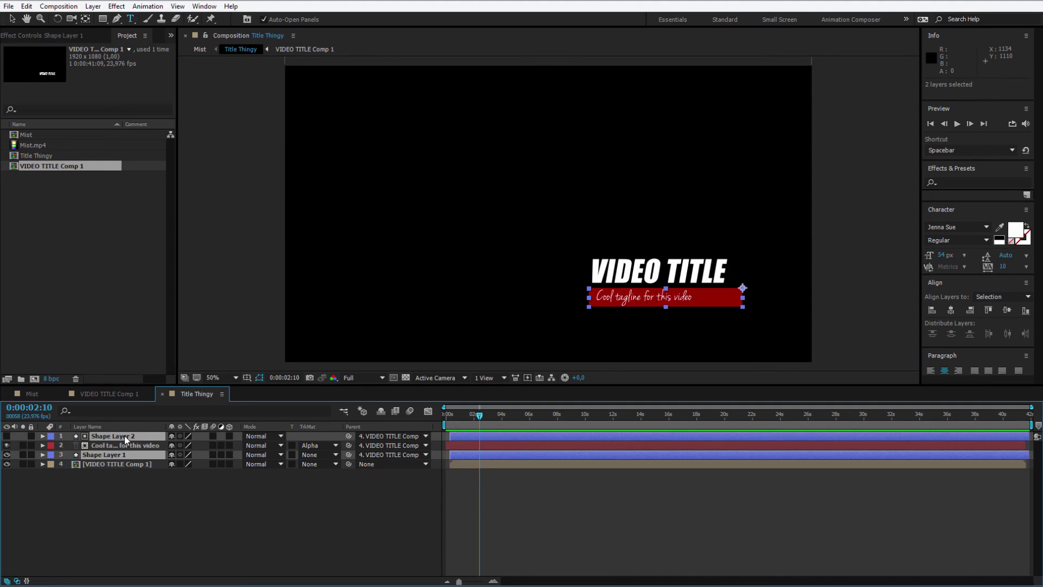
pyautogui.click(103, 19)
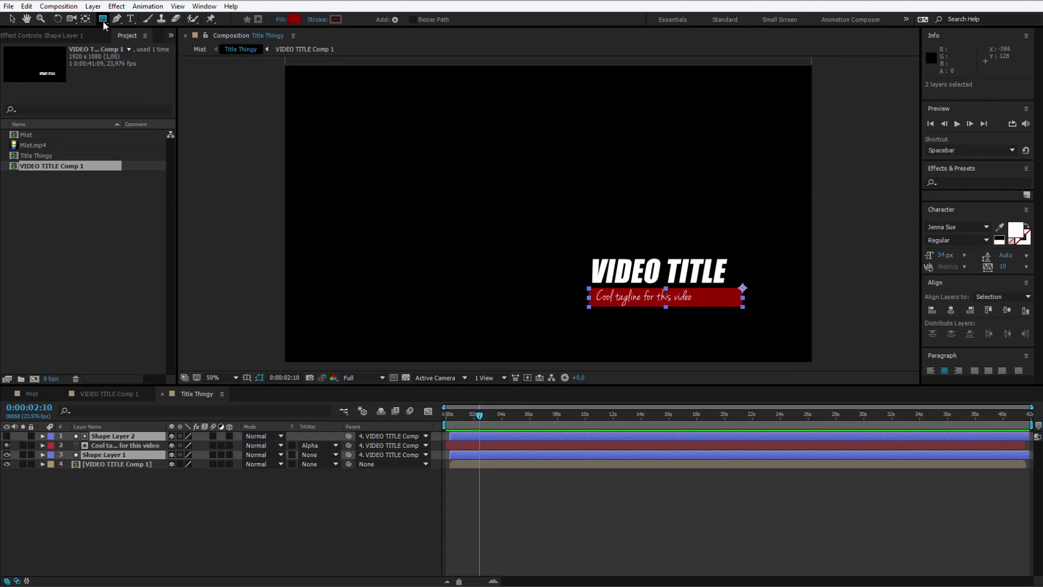
pyautogui.click(294, 19)
pyautogui.moveTo(209, 183); pyautogui.dragTo(217, 147)
pyautogui.click(240, 199)
pyautogui.click(343, 135)
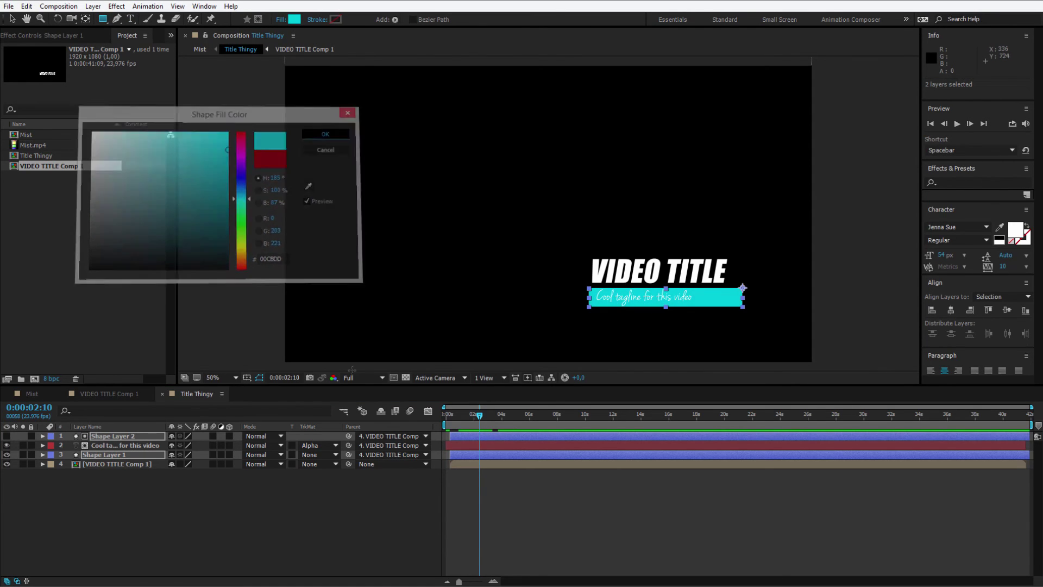
# Step: Select only the tagline text layer in Title Thingy, and change its fill color to a saturated golden yellow
pyautogui.click(64, 515)
pyautogui.click(125, 445)
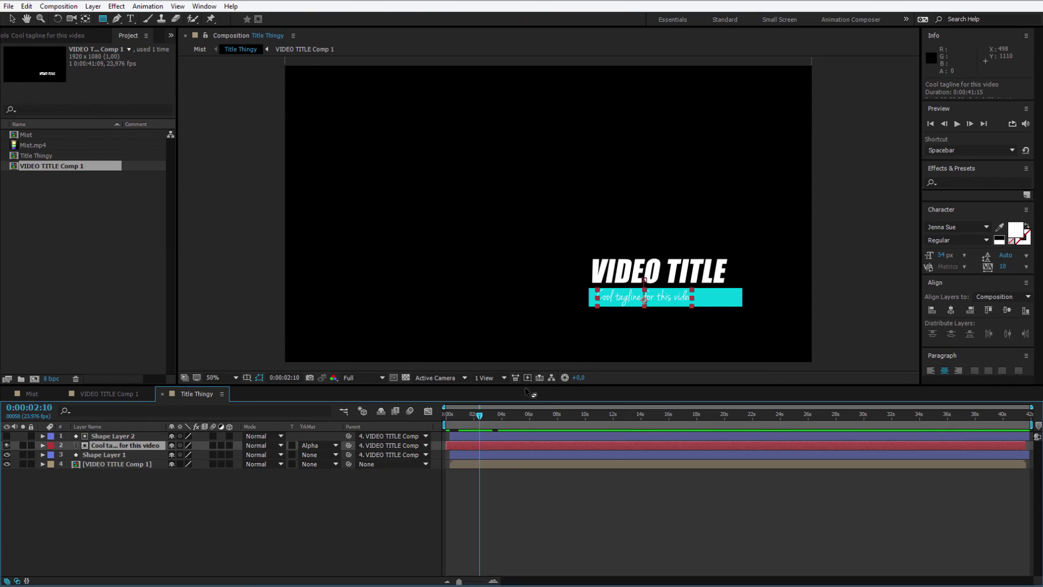
pyautogui.click(1015, 230)
pyautogui.click(228, 131)
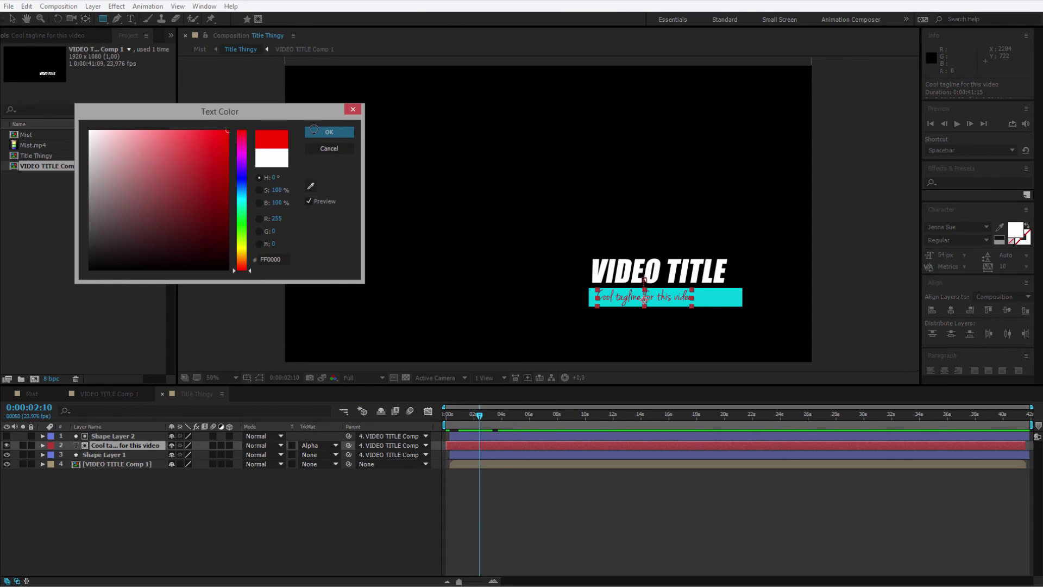
pyautogui.click(241, 227)
pyautogui.click(228, 150)
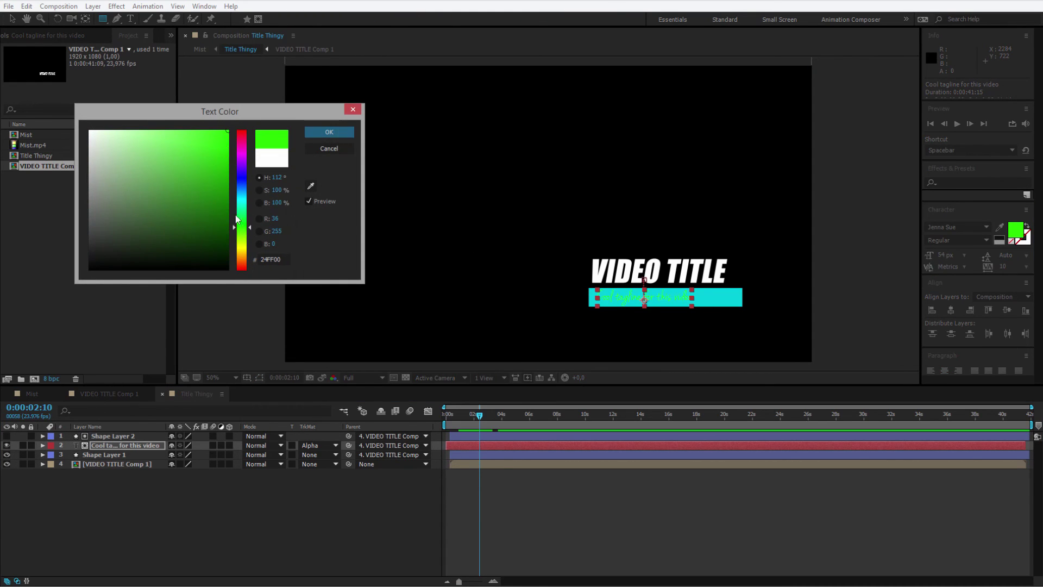
pyautogui.moveTo(238, 218); pyautogui.dragTo(245, 279)
pyautogui.click(240, 253)
pyautogui.click(154, 160)
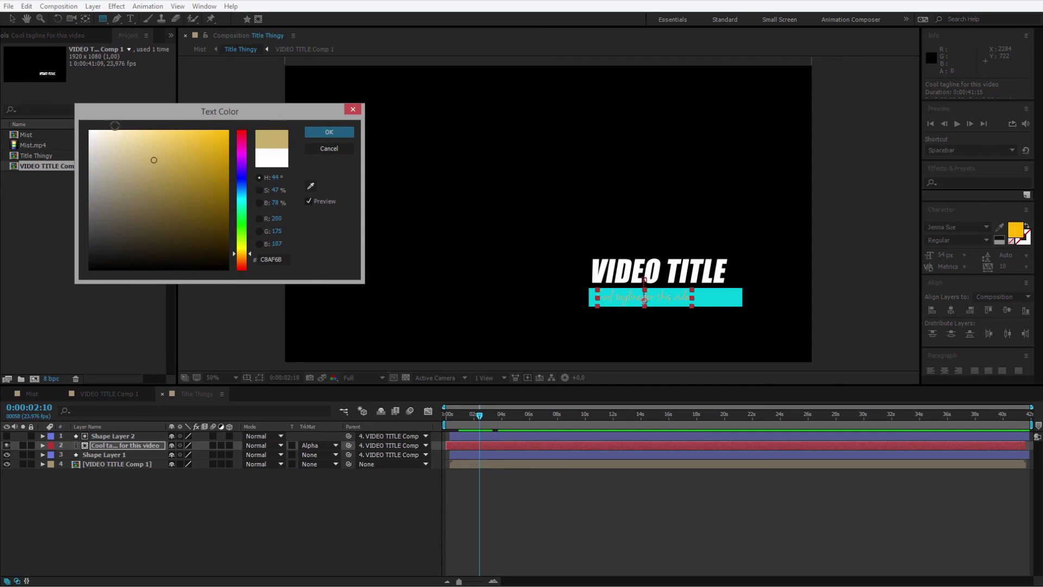
pyautogui.moveTo(115, 126); pyautogui.dragTo(215, 134)
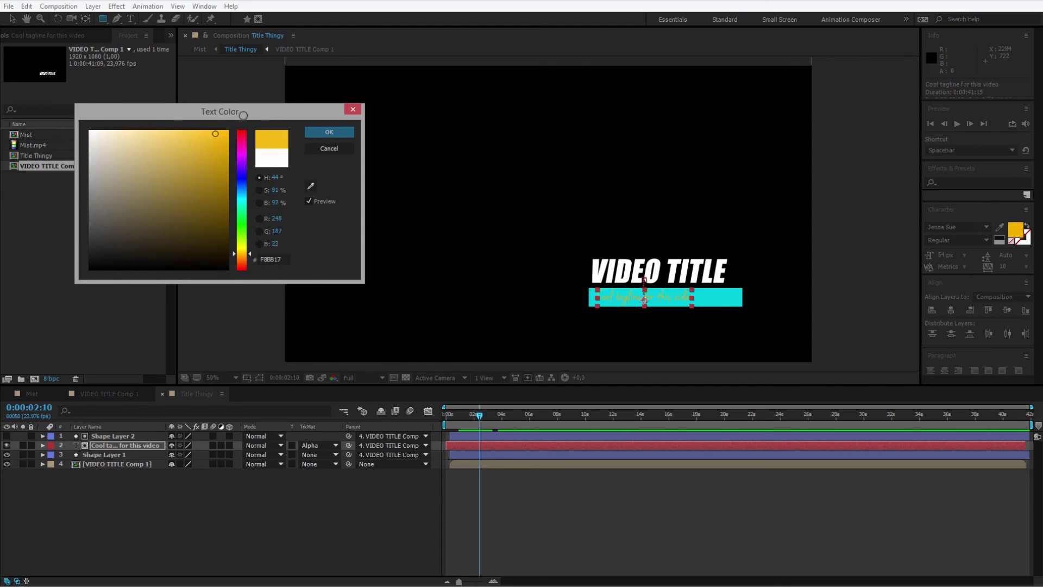
pyautogui.press('Return')
# Step: Switch to the Mist composition, and scrub to 0:00:01:20 to inspect the recolored title and tagline up close
pyautogui.click(33, 393)
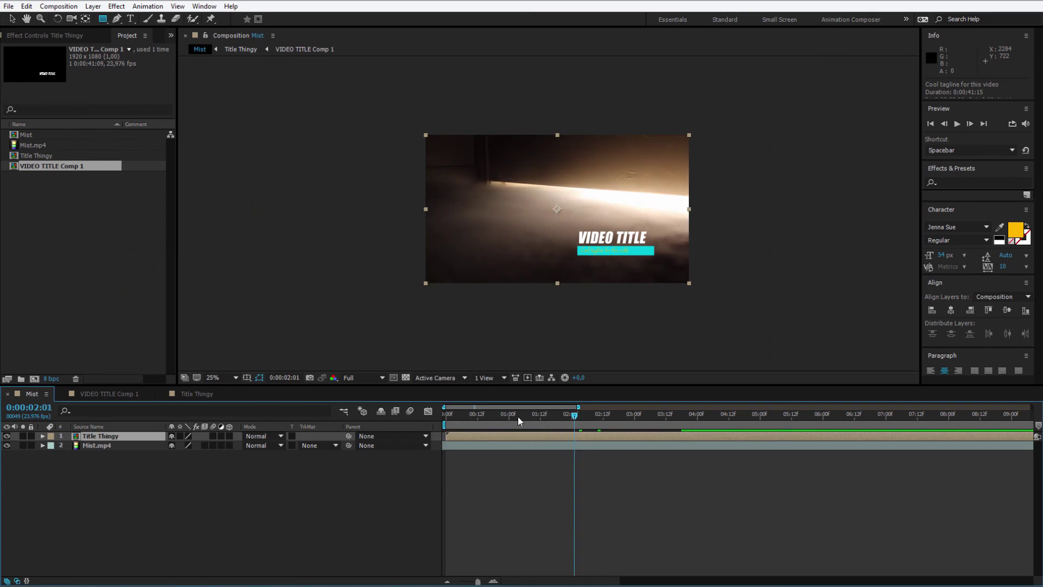
pyautogui.moveTo(517, 416); pyautogui.dragTo(567, 415)
pyautogui.press('.')
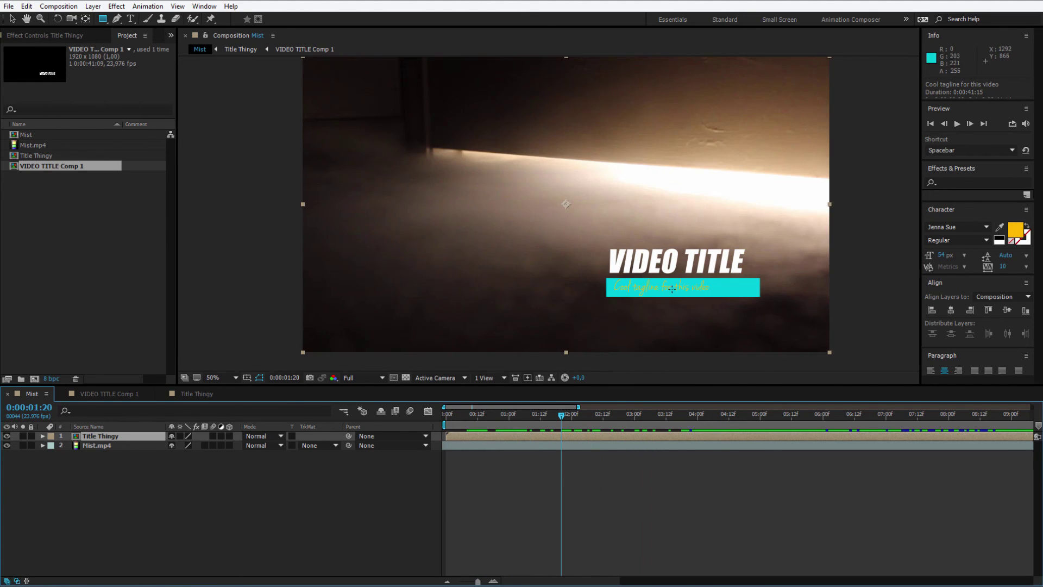
# Step: Undo the tagline text color and shape fill color changes in Title Thingy, and return to the Mist composition
pyautogui.click(201, 394)
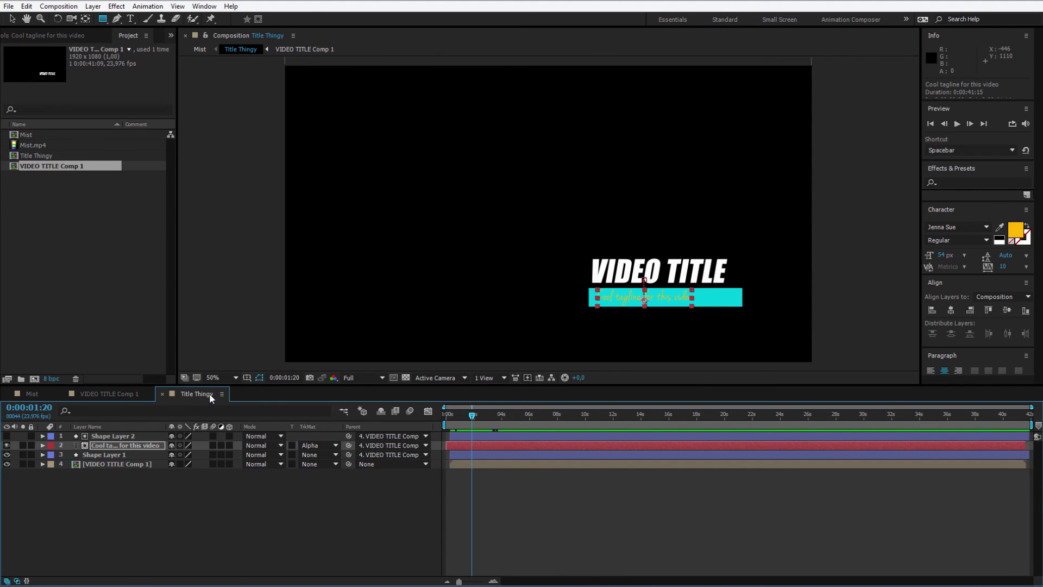
pyautogui.hotkey('ctrl', 'z')
pyautogui.hotkey('ctrl', 'z')
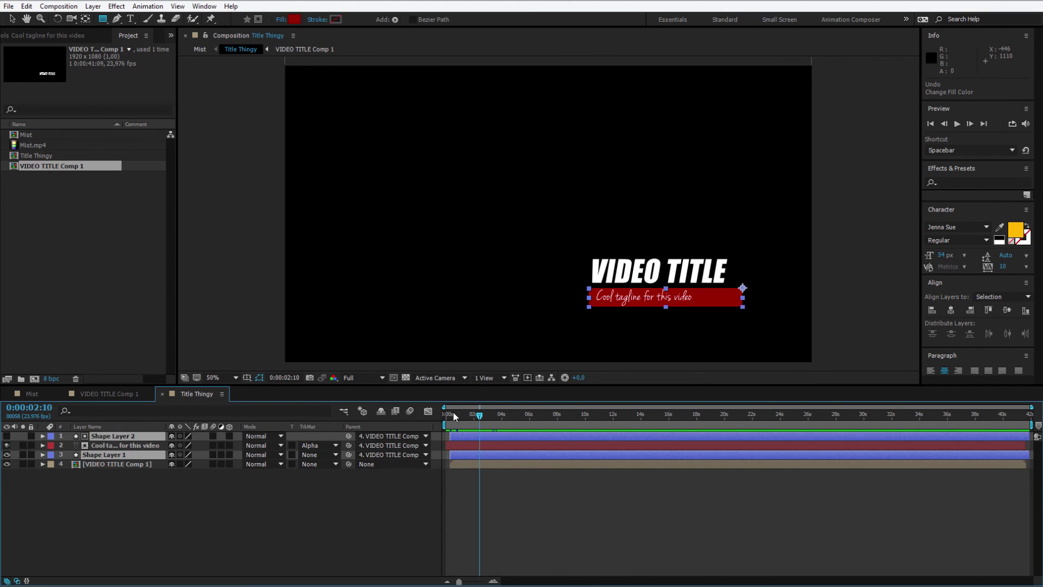
pyautogui.click(31, 393)
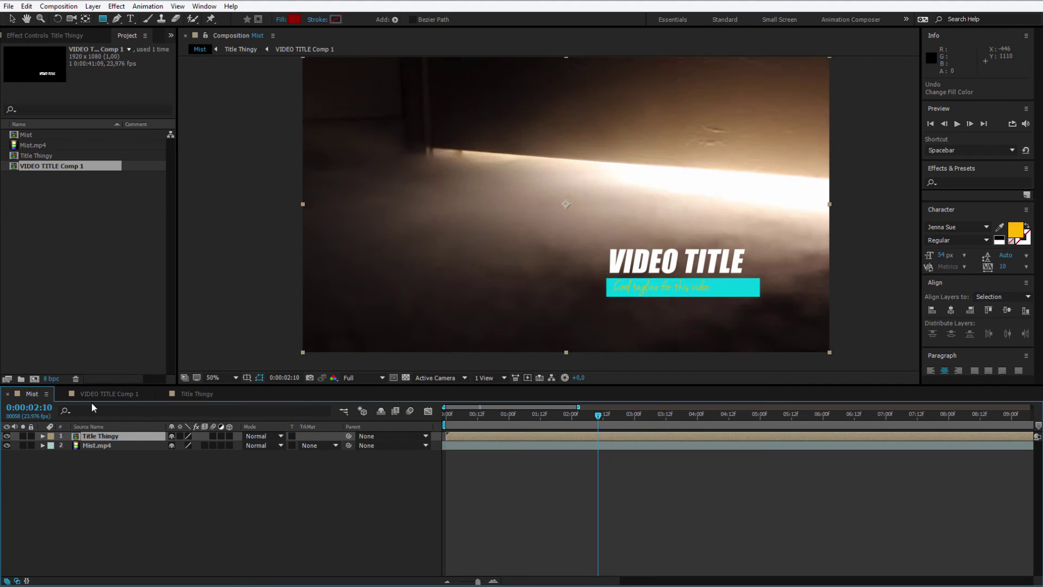